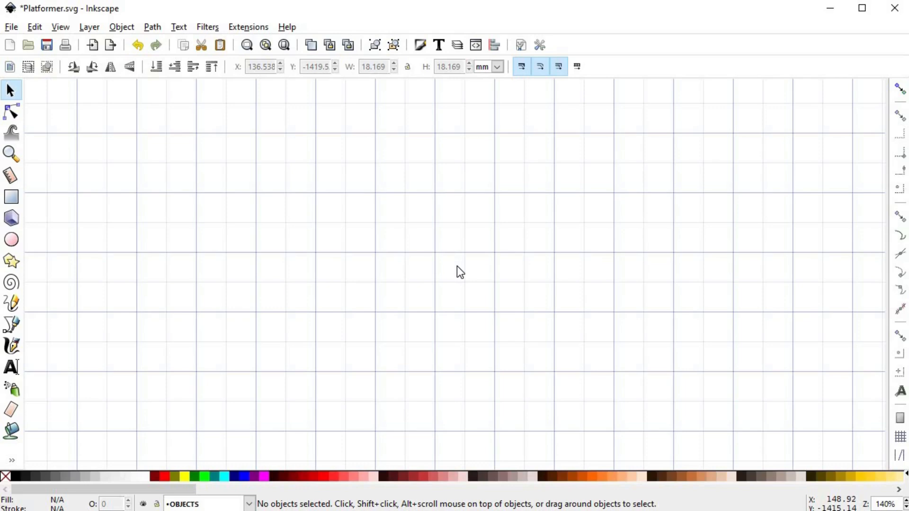
- Draw an open four-node Bezier path of straight segments as the left half of a heart, about one large grid cell tall
key("b")
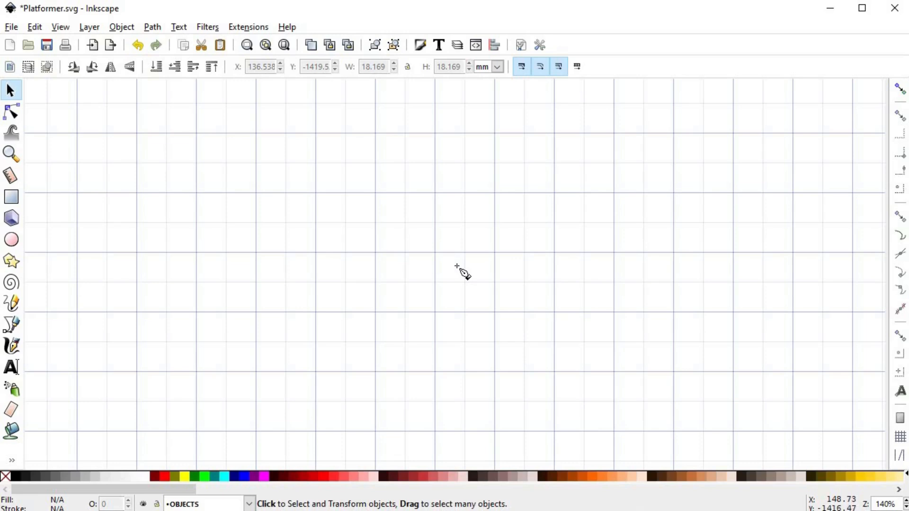
key("space")
key("space")
key("space")
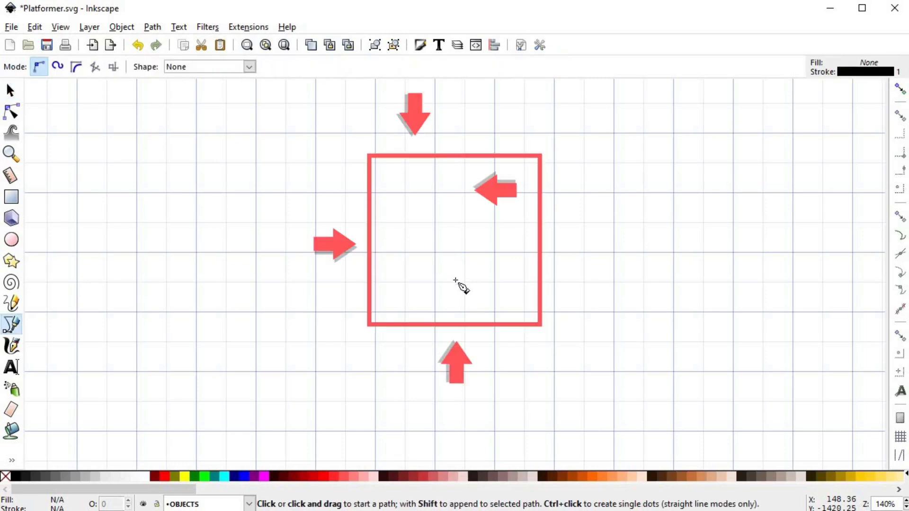
scroll(469, 211, "up", 3)
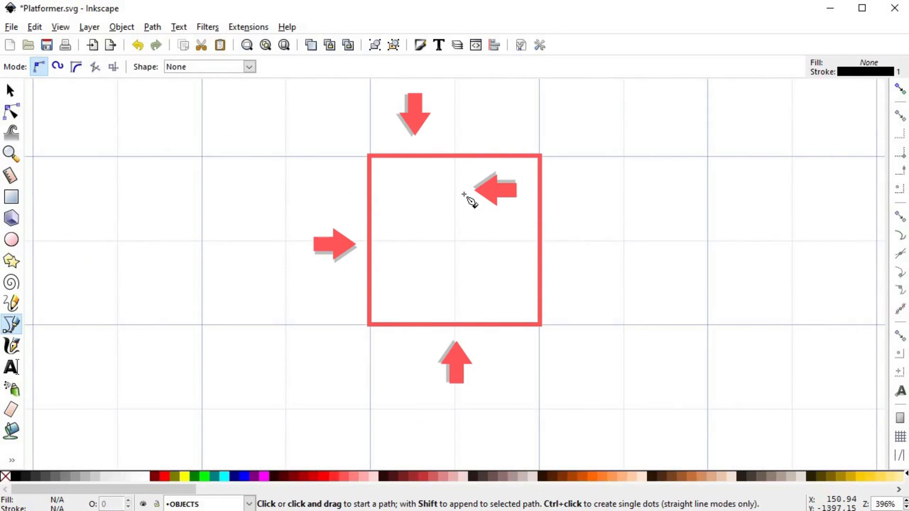
left_click(455, 189)
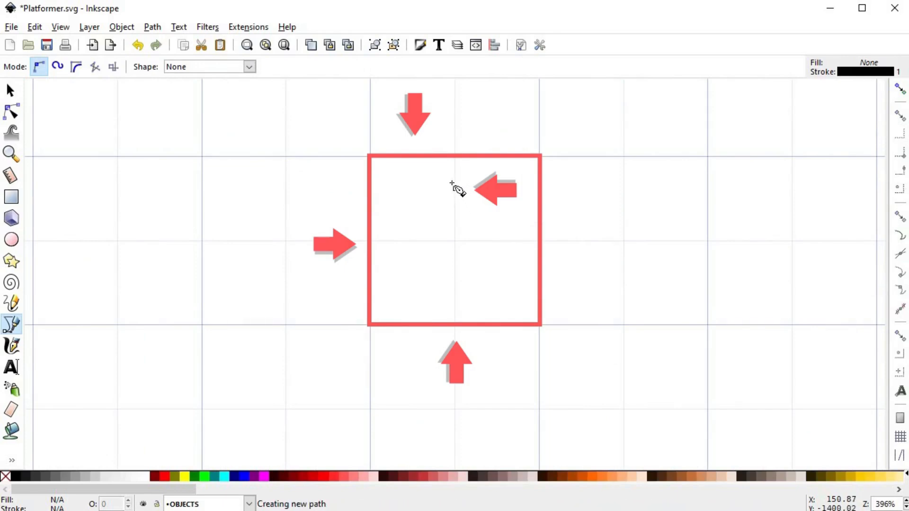
left_click(413, 158)
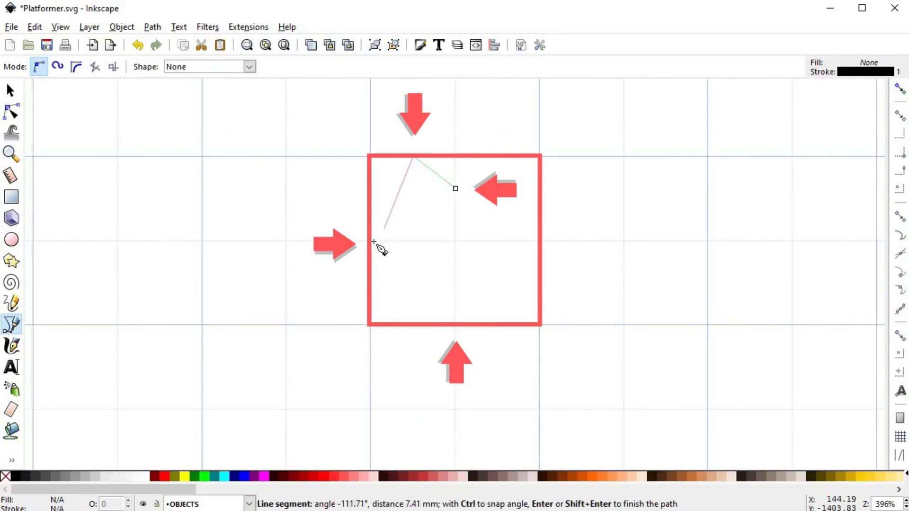
left_click(371, 243)
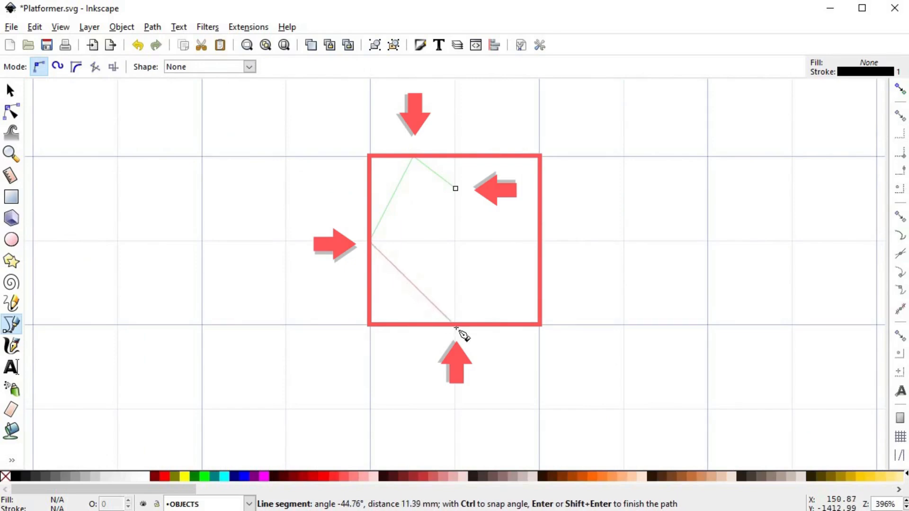
left_click(453, 323)
key("Return")
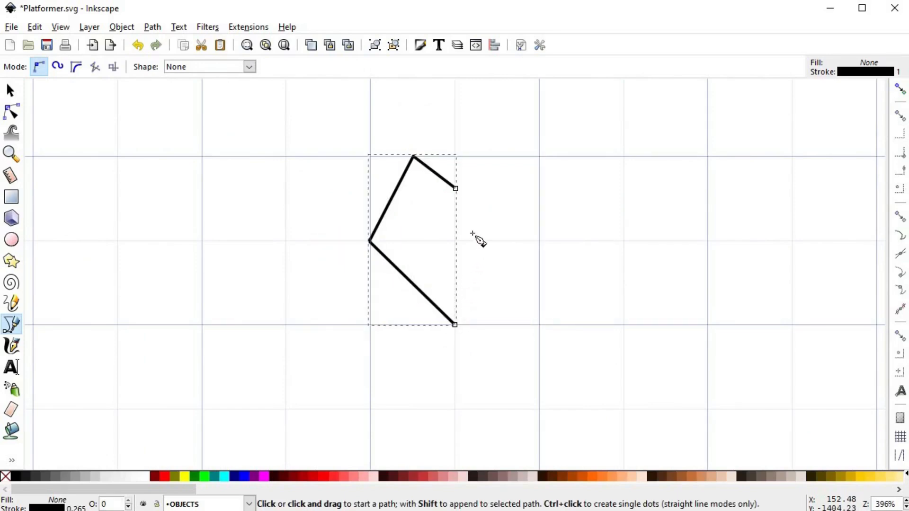
- Make the top and left corner nodes of the half-heart path smooth
key("n")
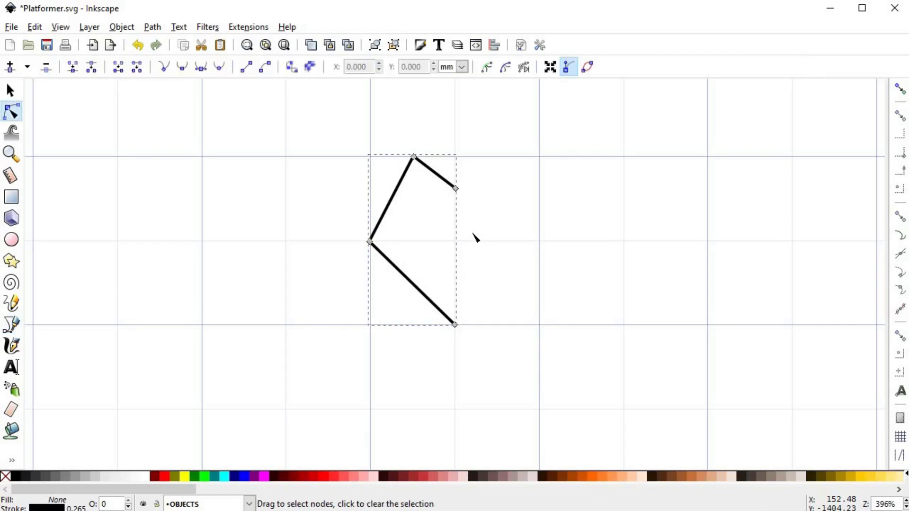
left_click_drag(339, 126, 426, 300)
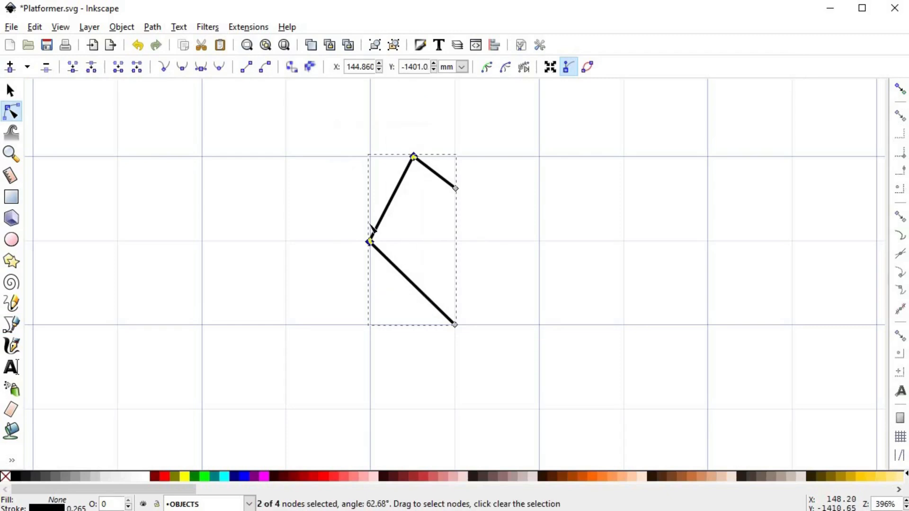
left_click(181, 67)
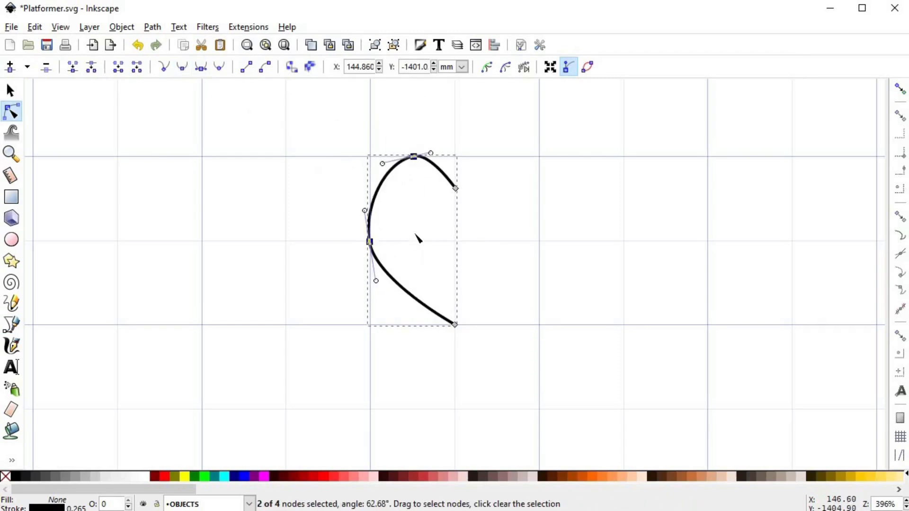
left_click(419, 235)
- Bend the top-right and upper-left segments outward to round the half-heart's lobe
left_click_drag(447, 179, 452, 177)
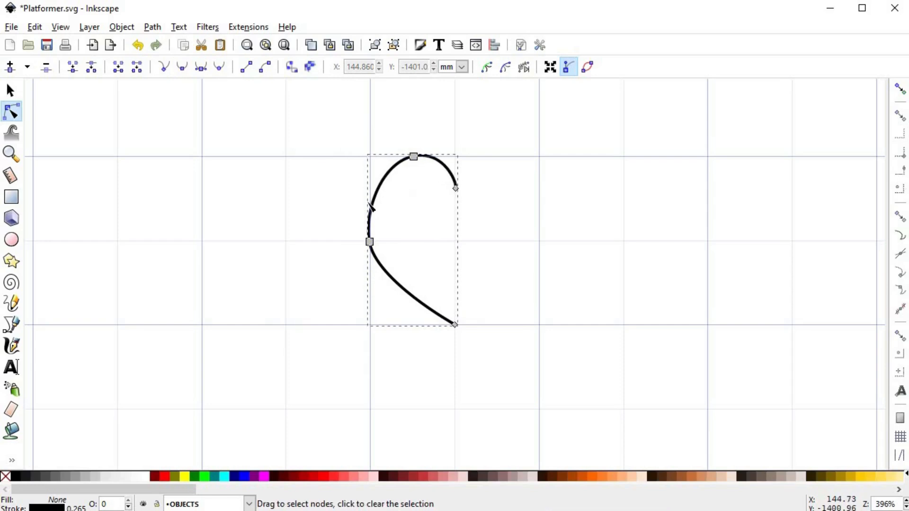
left_click_drag(368, 210, 372, 190)
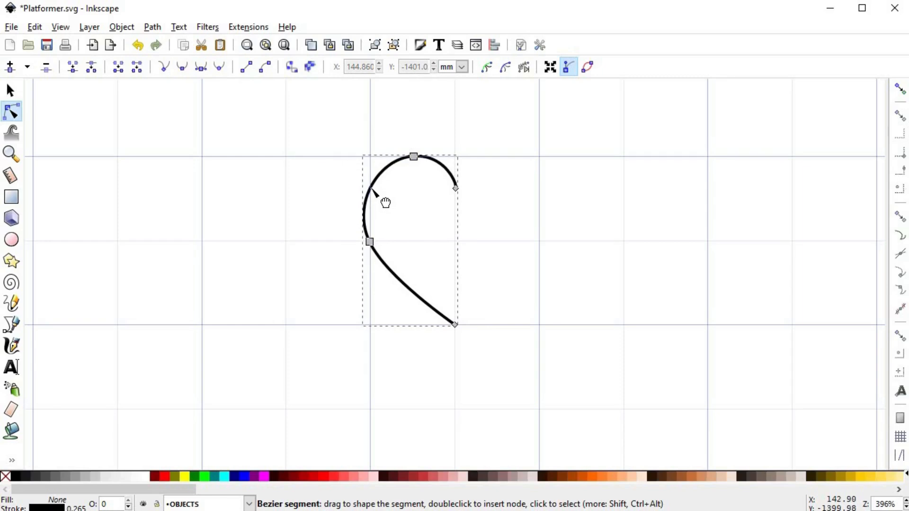
left_click(503, 262)
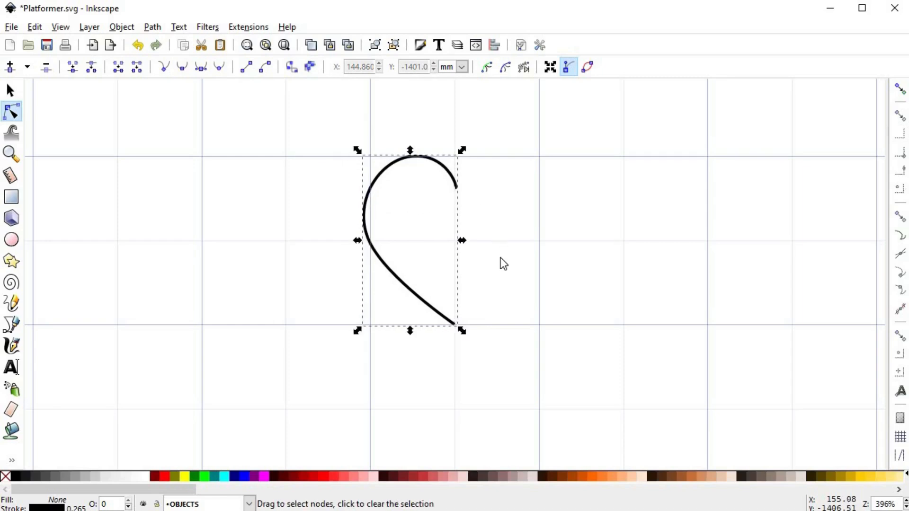
left_click(501, 258)
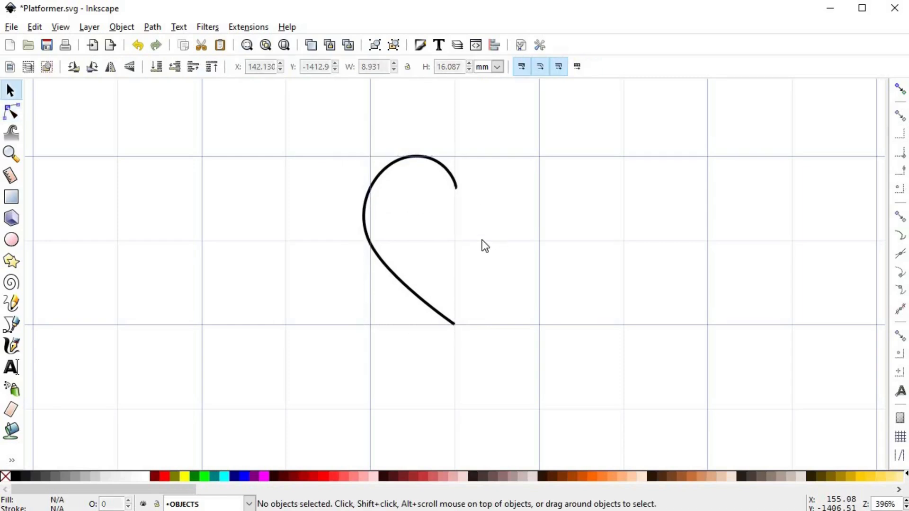
- Complete the heart with a horizontally flipped duplicate of the half-heart, placed against the original's open side
left_click(378, 189)
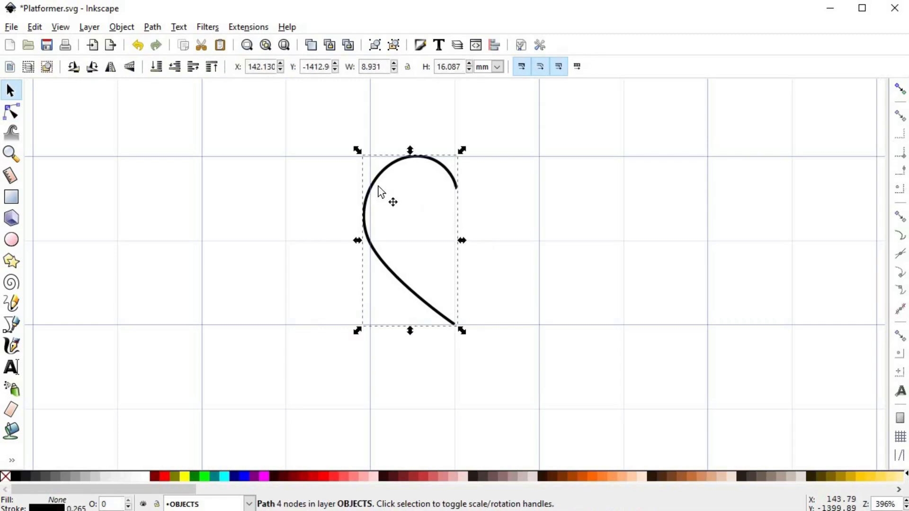
key("ctrl")
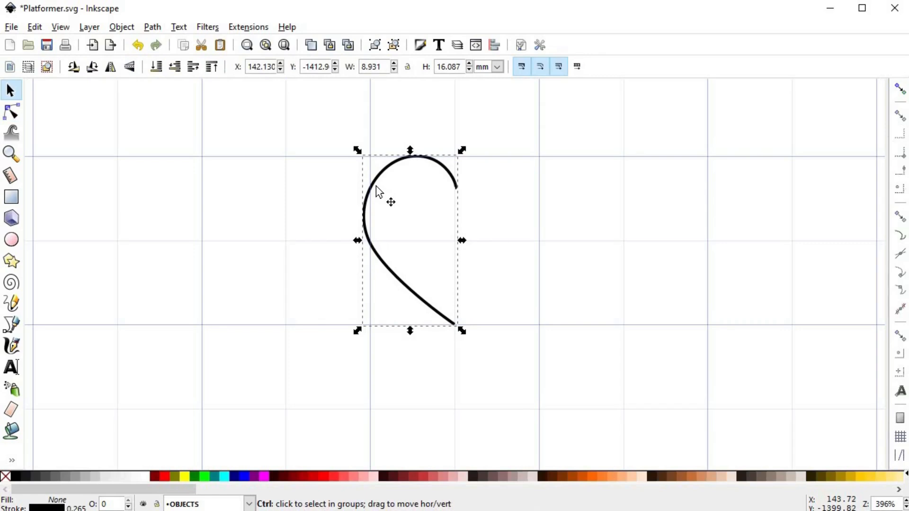
key("ctrl+d")
left_click_drag(373, 186, 494, 203)
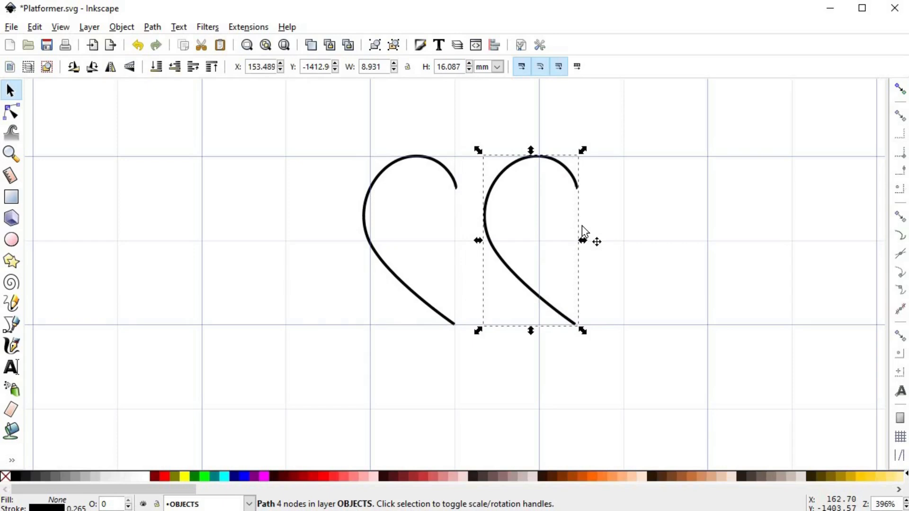
key("h")
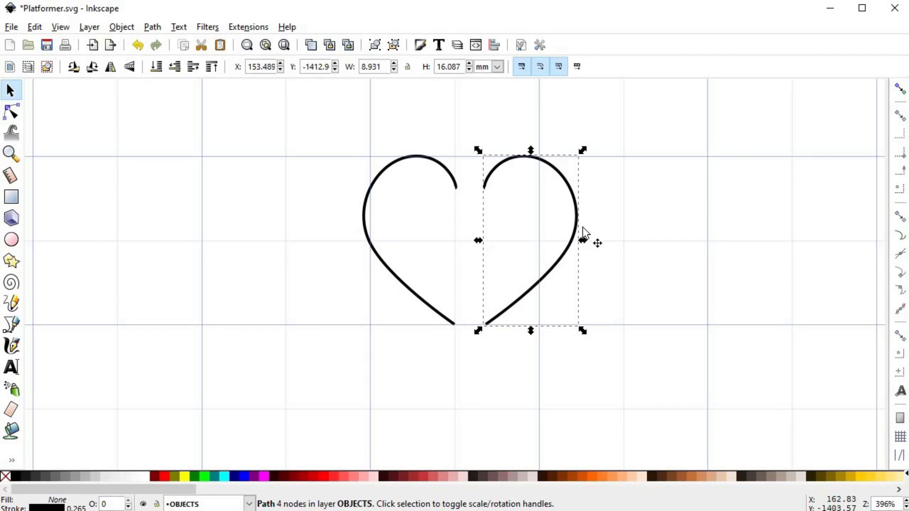
left_click_drag(582, 224, 551, 221)
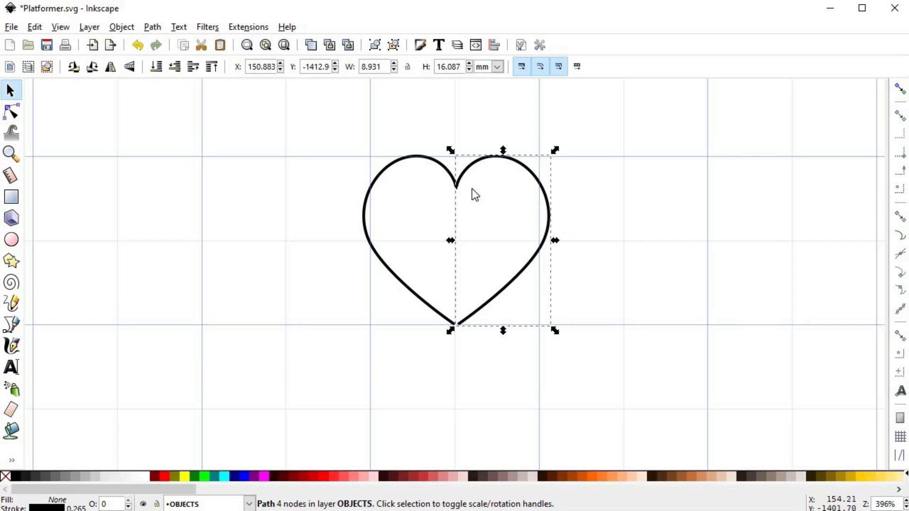
- Join the two halves' end nodes at the heart's top notch into one node
left_click(438, 169, "shift")
key("n")
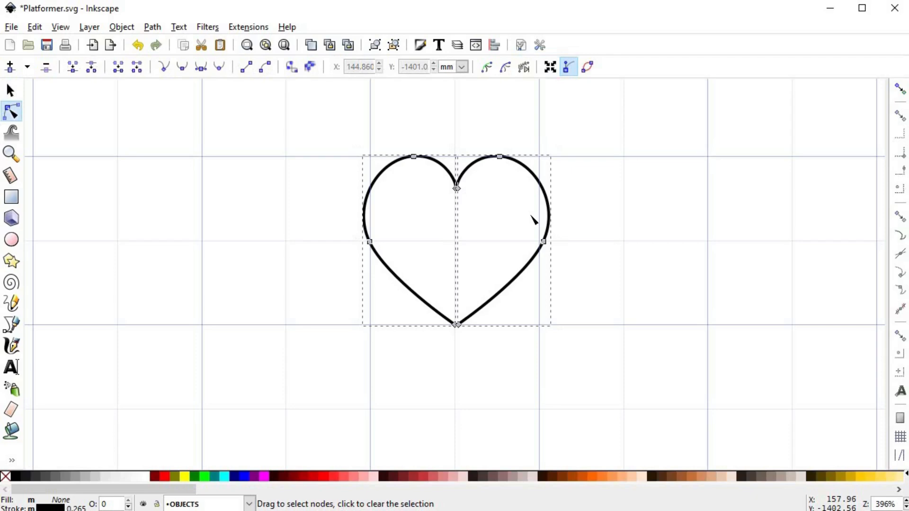
scroll(487, 217, "up", 2, "ctrl")
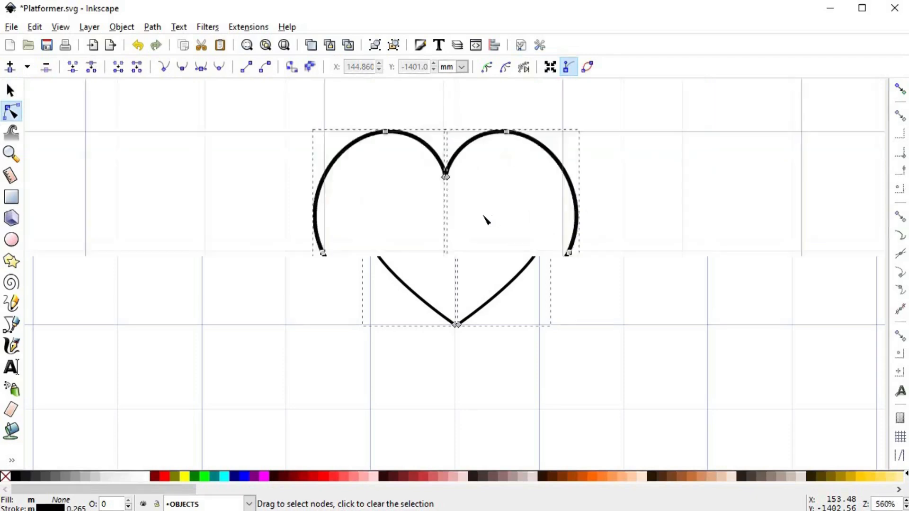
left_click_drag(491, 231, 394, 152)
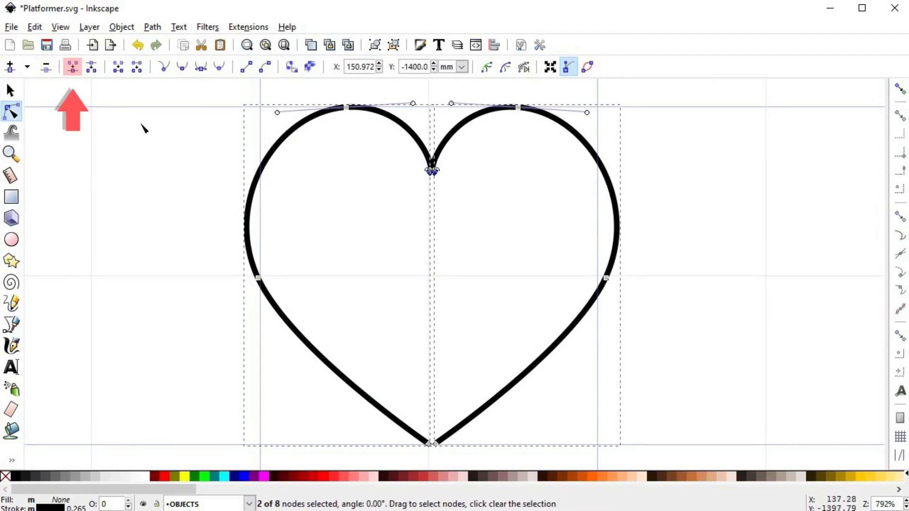
left_click(71, 67)
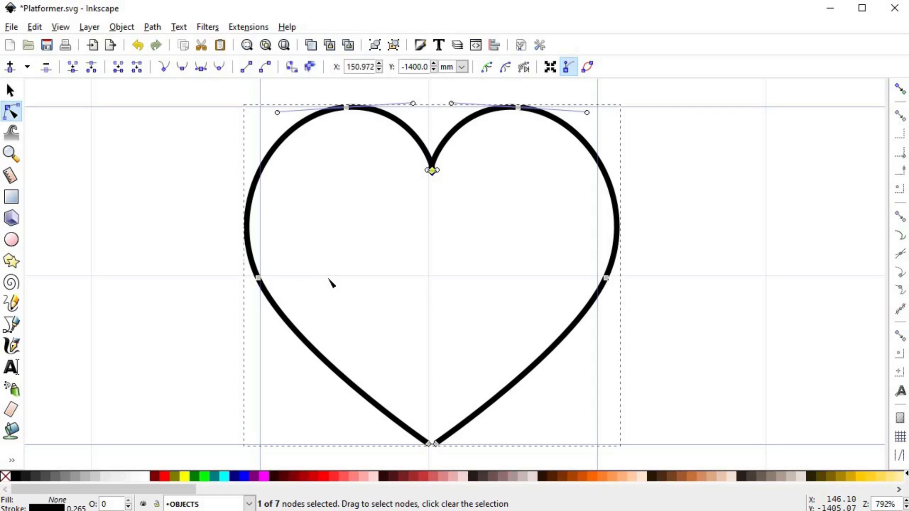
- Join the two end nodes at the heart's bottom tip to close the outline
left_click_drag(362, 292, 485, 465)
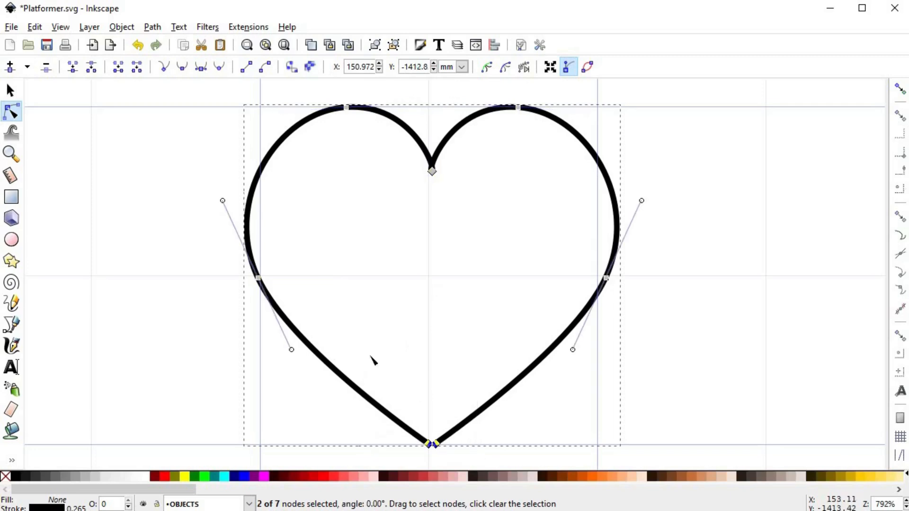
left_click(73, 69)
left_click(462, 246)
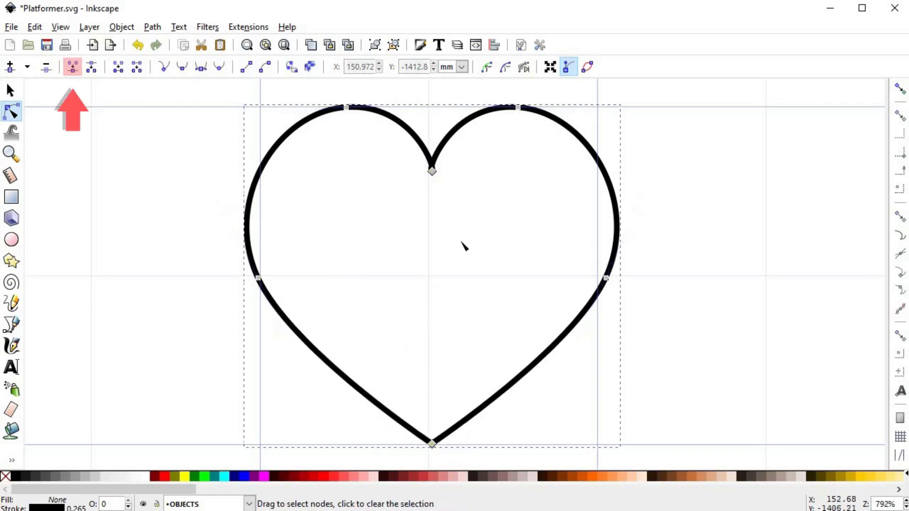
- Fill the heart with flat red fb0505ff and remove its stroke
scroll(462, 245, "down", 1)
key("s")
left_click(572, 260)
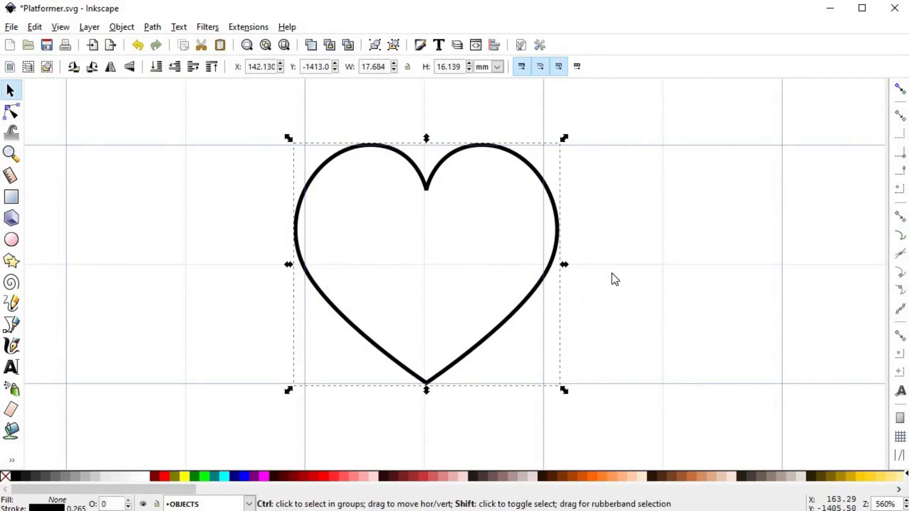
key("shift+ctrl+f")
scroll(613, 275, "down", 2)
left_click_drag(249, 247, 189, 232)
left_click(192, 231)
left_click(314, 176)
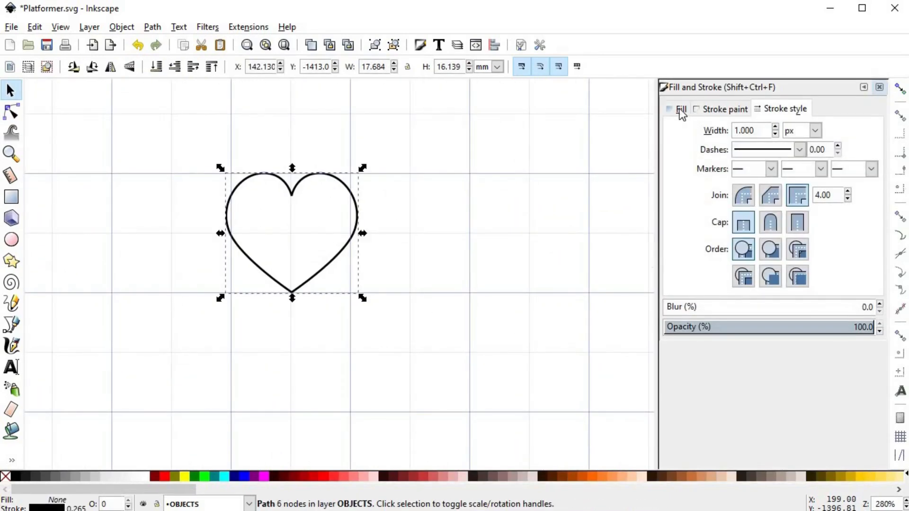
left_click(680, 110)
left_click(702, 133)
left_click_drag(684, 203, 826, 210)
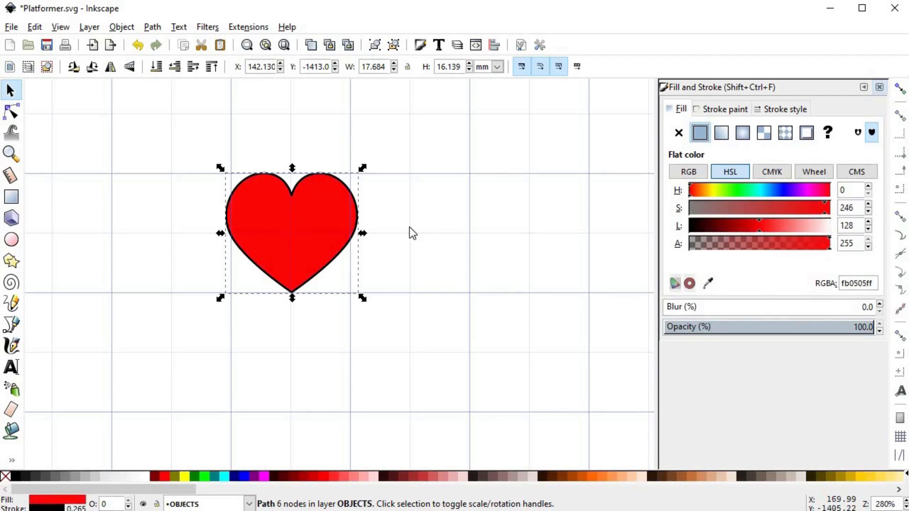
left_click(5, 476, "shift")
- Scale the red heart down to about 15 mm tall so it fits within one large grid cell
left_click(380, 233)
left_click_drag(380, 233, 415, 237)
left_click(348, 232)
left_click_drag(402, 300, 395, 295)
left_click_drag(339, 231, 392, 232)
left_click(401, 243)
scroll(408, 246, "up", 1, "ctrl")
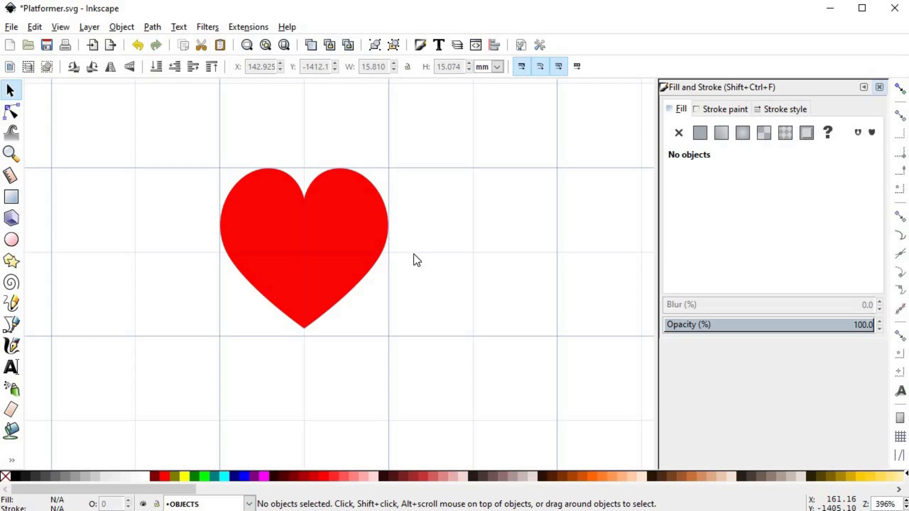
- Draw a closed path about 13.9 × 18.3 mm over the heart's right side, its inner edge curving from the right lobe to the bottom tip
key("b")
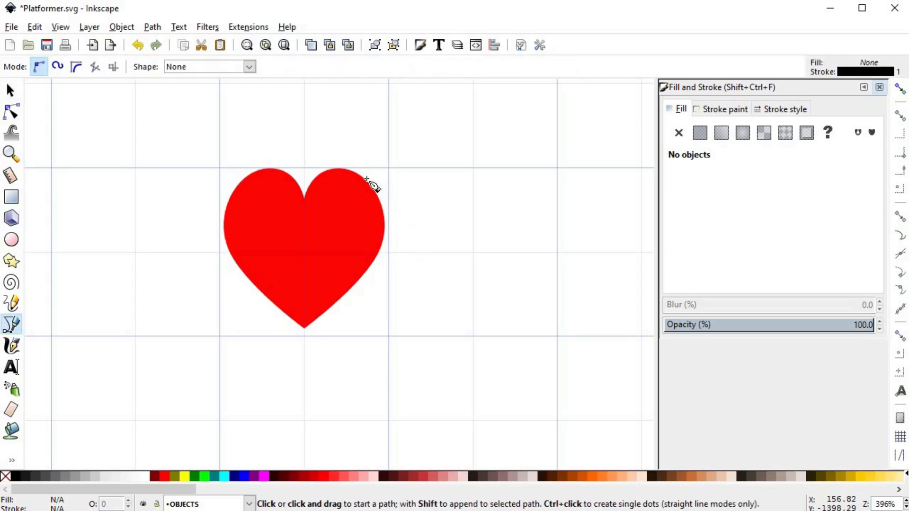
left_click(367, 178)
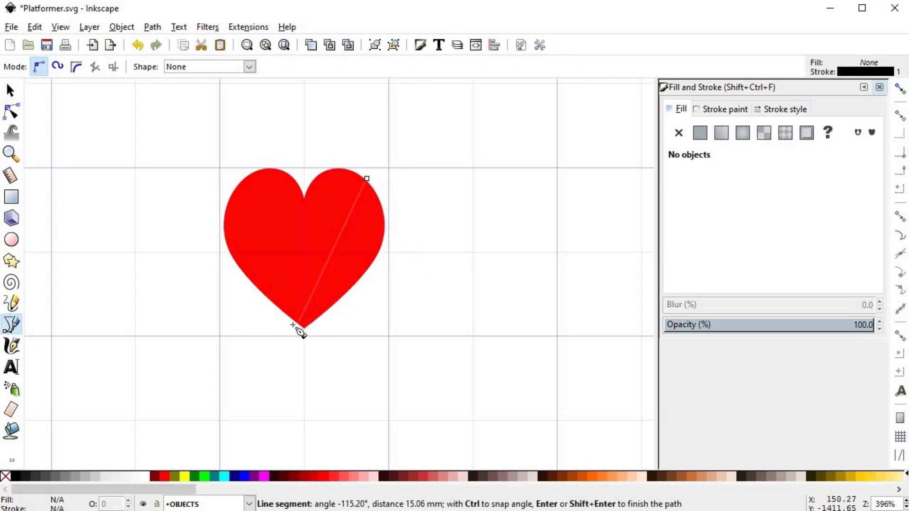
left_click_drag(293, 325, 222, 373)
left_click(394, 341)
left_click(419, 229)
left_click(385, 161)
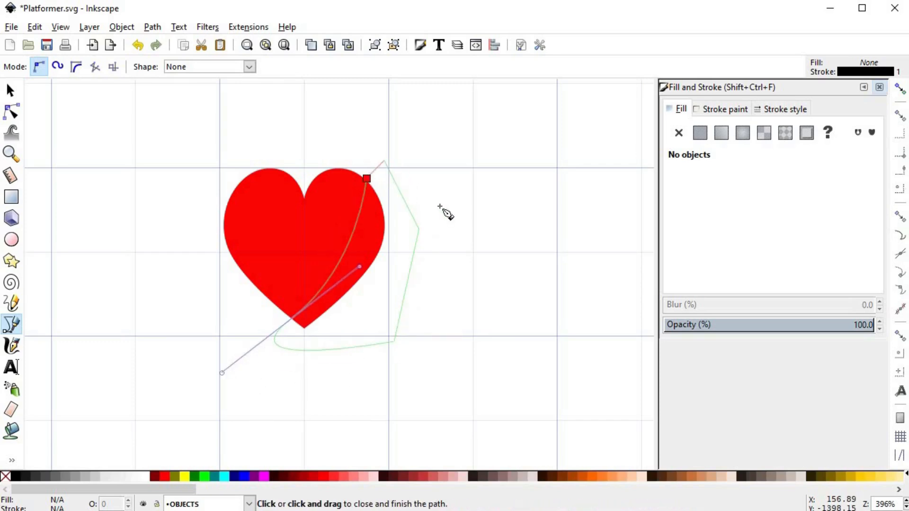
left_click(367, 179)
- Trim the closed path to the heart's outline by intersecting it with a copy of the heart, keeping the red heart
key("s")
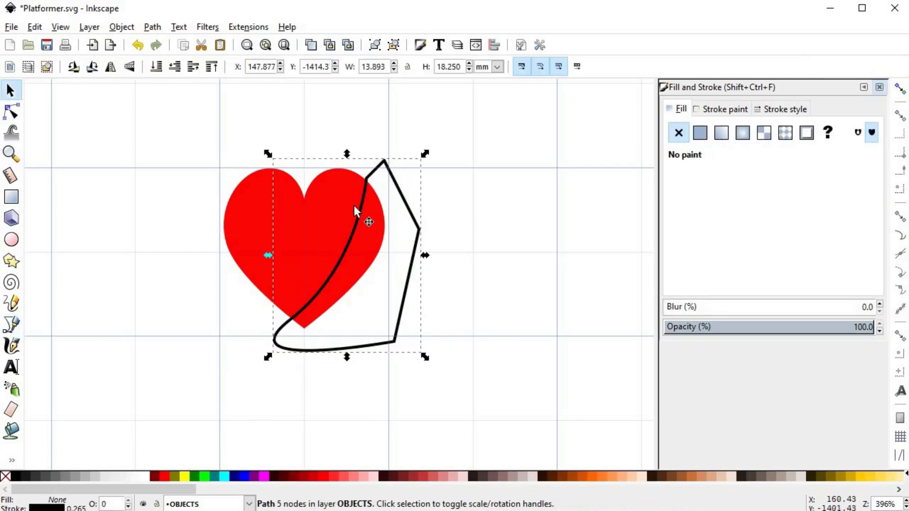
left_click(384, 209)
left_click(419, 231, "shift")
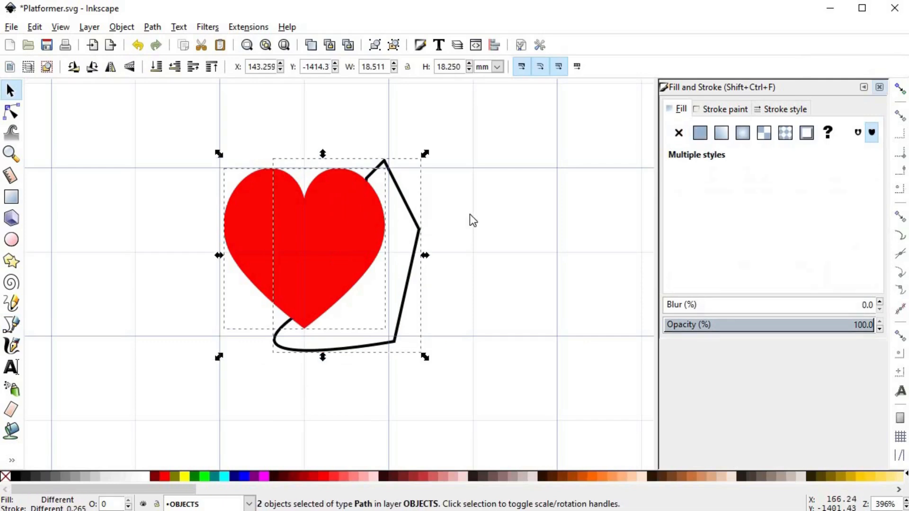
key("ctrl+asterisk")
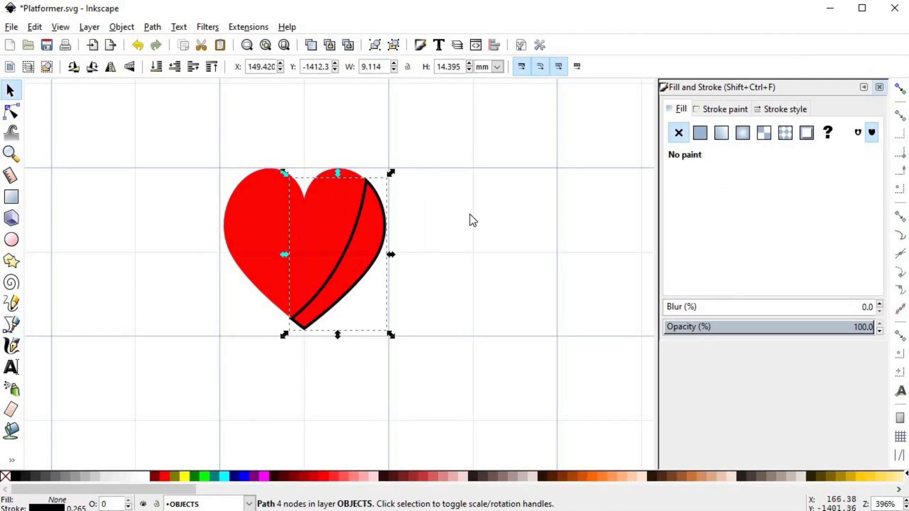
- Fill the trimmed right-side shape with dark red ac0303ff, a darker shade of the heart's red, and remove its stroke
key("d")
left_click(336, 217)
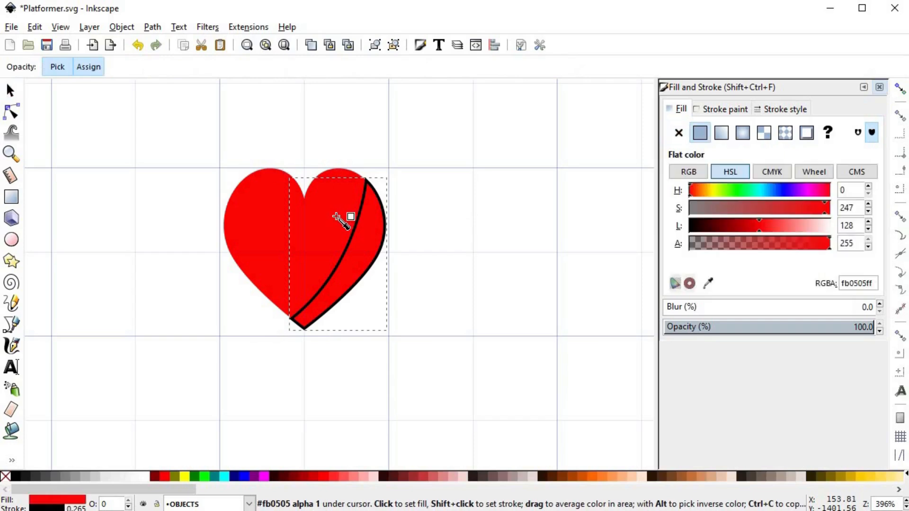
left_click(747, 228)
left_click_drag(746, 233, 740, 235)
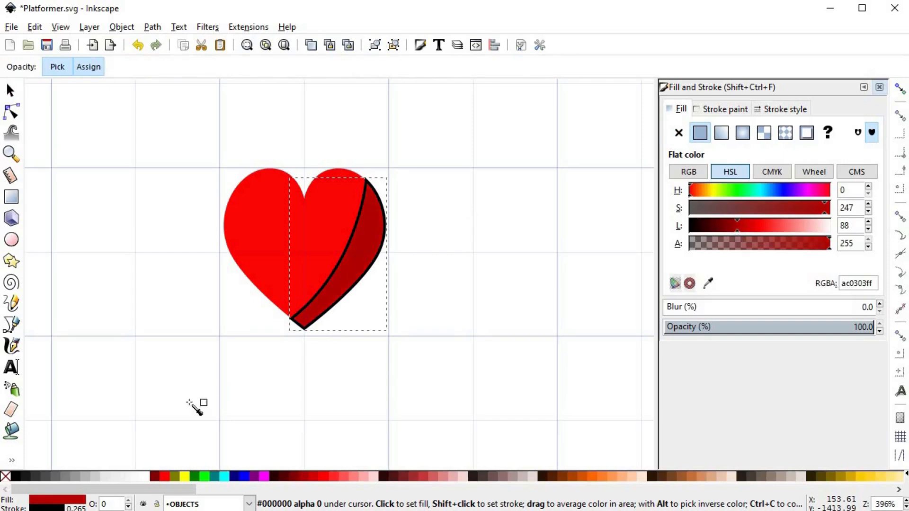
left_click(5, 476, "shift")
key("s")
key("Escape")
scroll(434, 257, "down", 1)
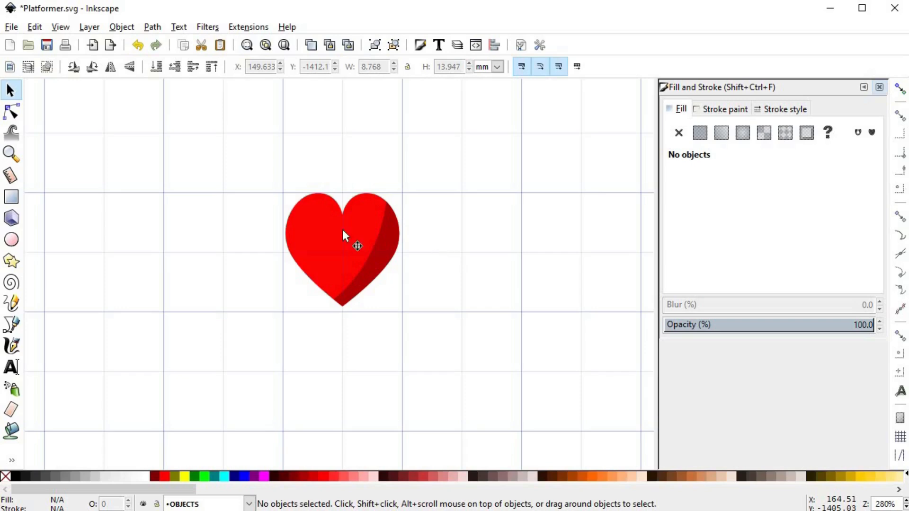
- Draw a larger highlight ellipse on the heart's left lobe and a smaller one about 1.1 mm wide just below it
left_click(11, 239)
scroll(318, 205, "up", 3, "ctrl")
left_click_drag(309, 179, 354, 221)
left_click_drag(289, 214, 315, 237)
left_click(334, 199)
key("s")
left_click(300, 225)
left_click(310, 231)
left_click_drag(300, 224, 317, 192)
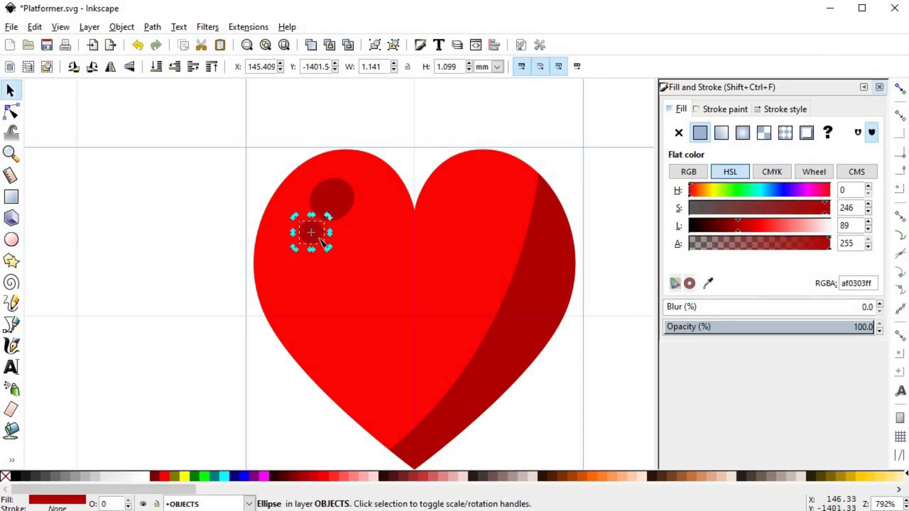
- Fill both highlight ellipses with a pale pink tint lightened from the heart's red
key("n")
left_click(327, 194)
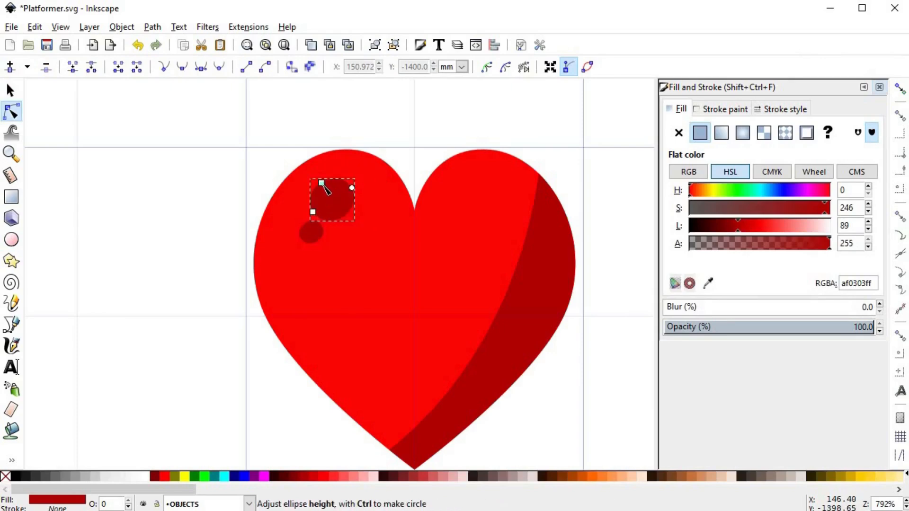
key("d")
left_click(393, 255)
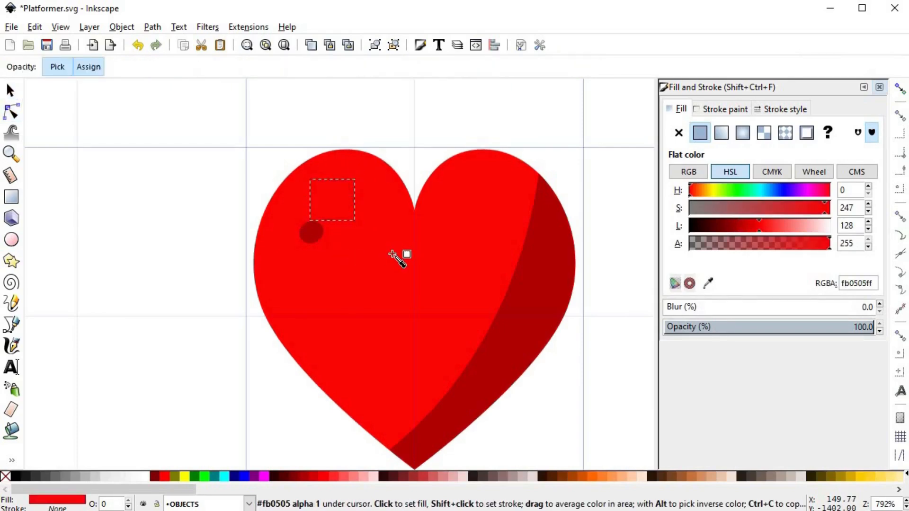
left_click_drag(759, 231, 810, 232)
key("s")
left_click(311, 233)
key("d")
left_click(340, 201)
key("s")
left_click(201, 218)
- Enlarge the two highlight ellipses together to about 3.1 × 3.7 mm on the left lobe
scroll(200, 218, "down", 4)
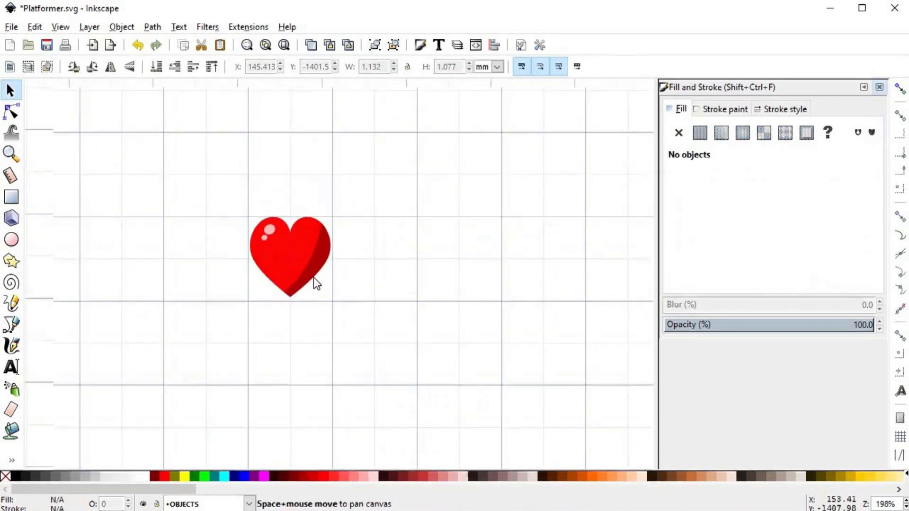
scroll(302, 261, "up", 2)
left_click_drag(214, 163, 272, 226)
left_click(412, 278)
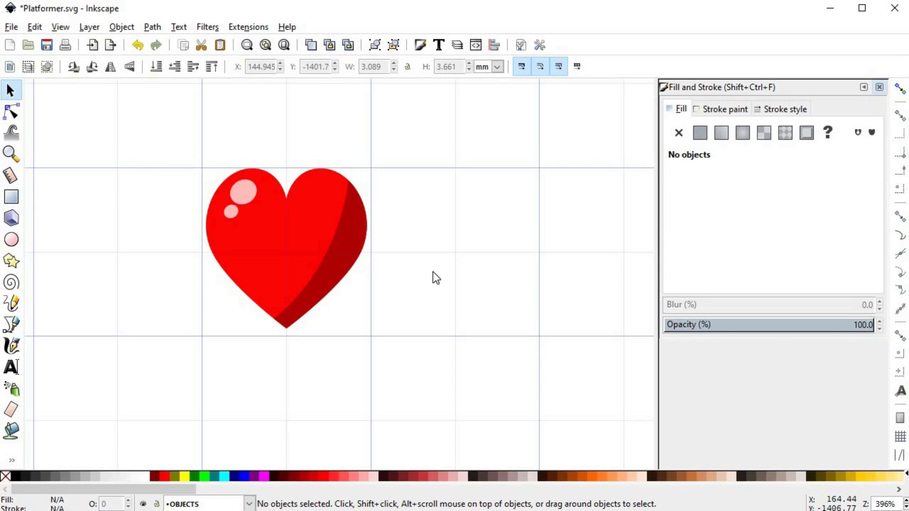
- Duplicate the red heart, raise the copy to the top and turn it into an unfilled outline with a white ffffffff stroke
left_click(312, 219)
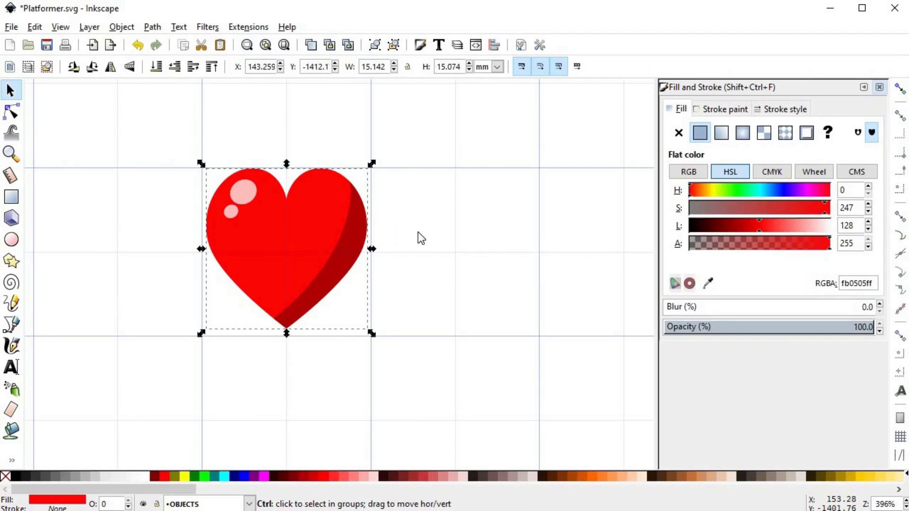
key("Home")
left_click(678, 133)
left_click(724, 109)
left_click(700, 133)
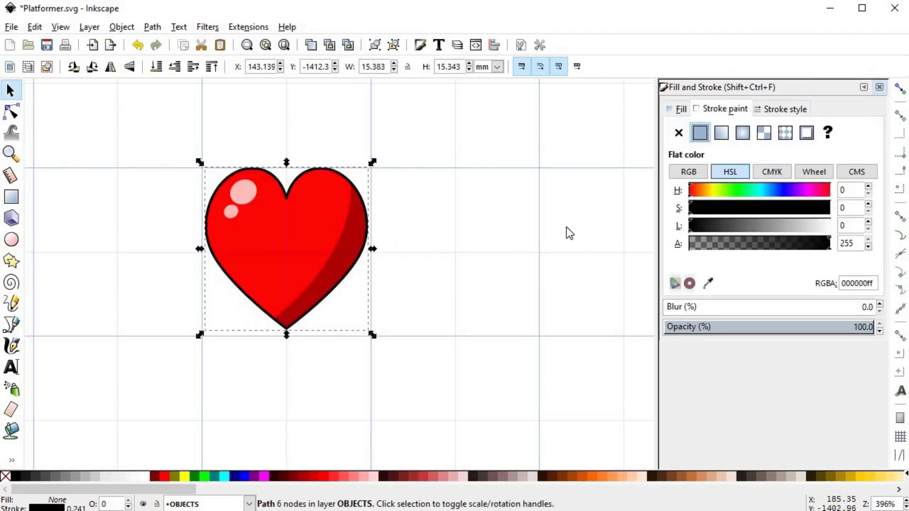
left_click_drag(799, 233, 847, 228)
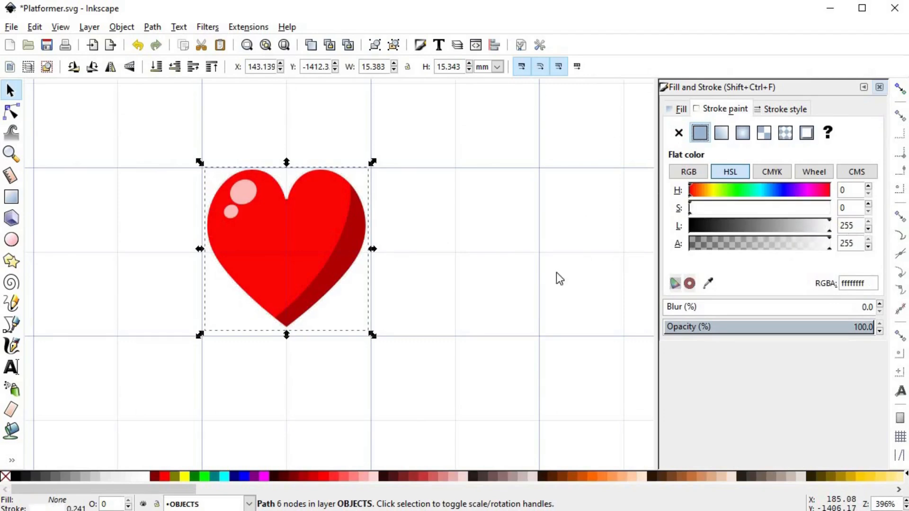
- Lower the white outline to the bottom behind the heart and set its stroke width to 3 px
left_click(776, 109)
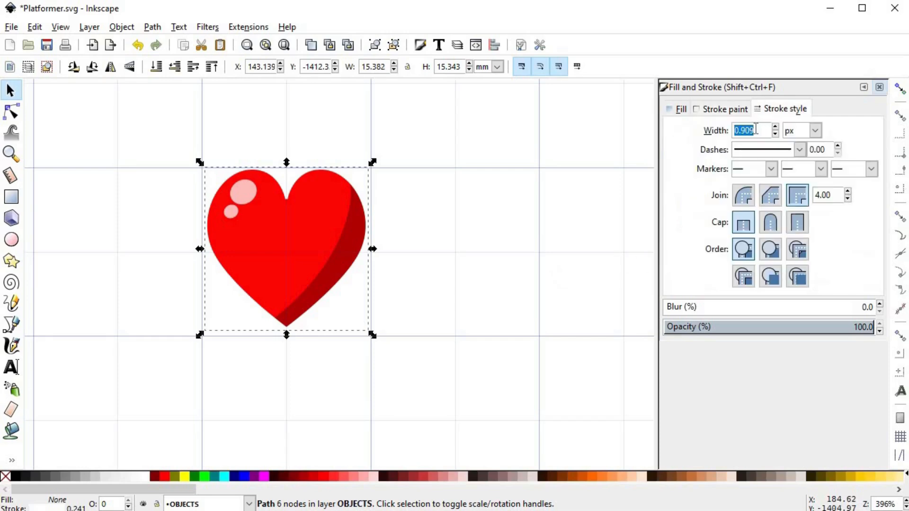
type("2")
key("Return")
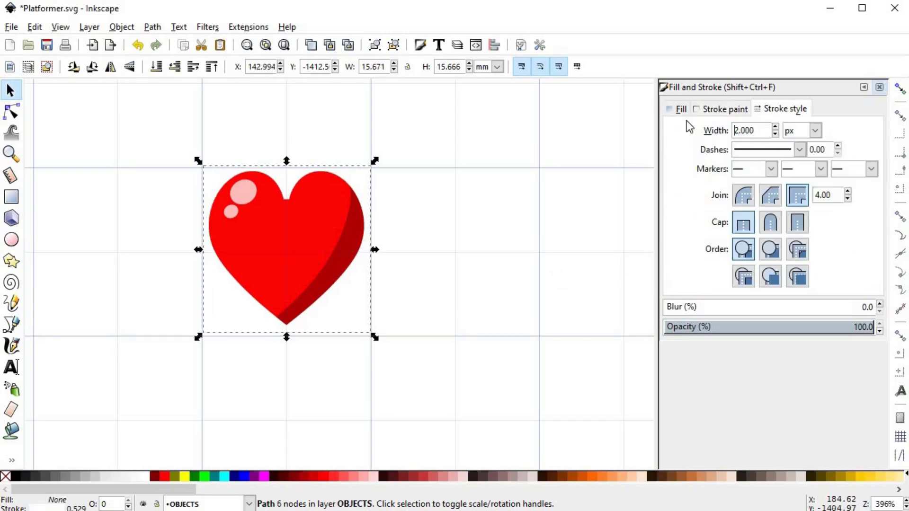
left_click(156, 66)
left_click_drag(765, 125, 685, 130)
type("3")
key("Return")
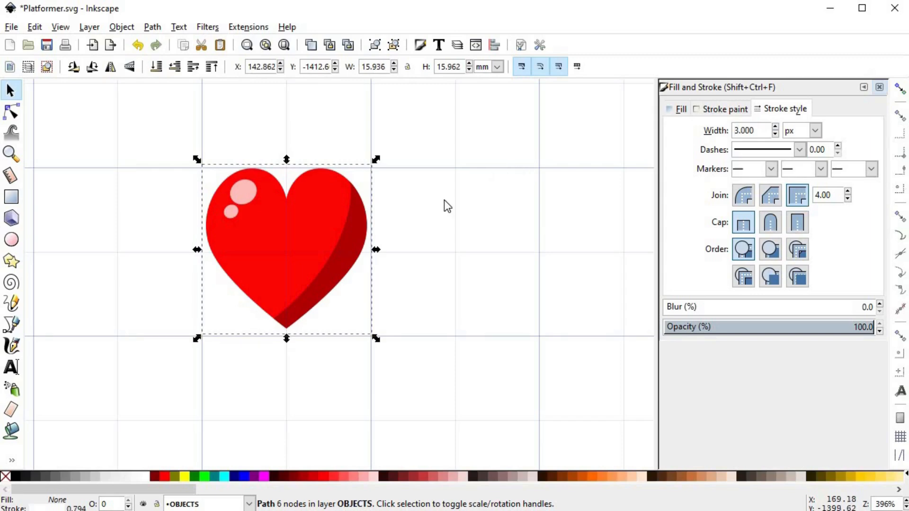
- Duplicate the red heart again, raise the copy to the top and replace its fill with a flat black stroke
key("ctrl+z")
key("ctrl+z")
key("ctrl+z")
key("ctrl+z")
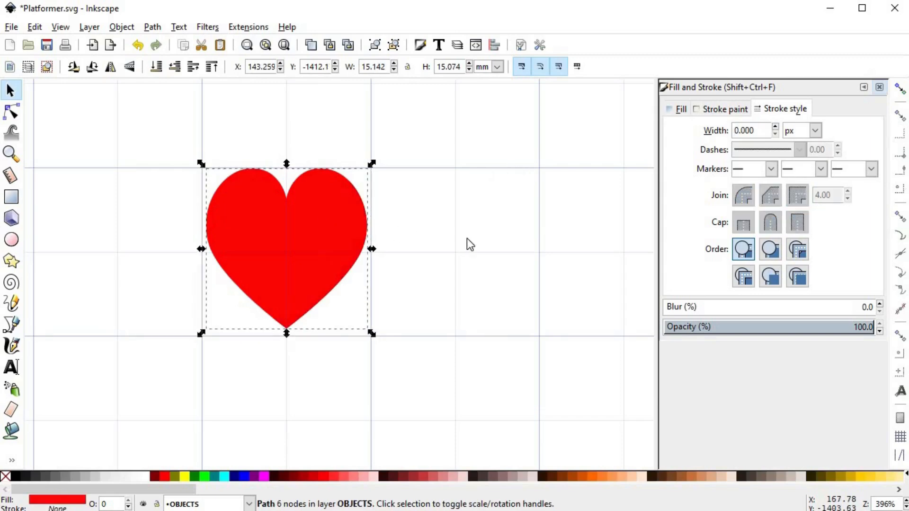
left_click(681, 111)
left_click(679, 133)
left_click(710, 109)
left_click(700, 133)
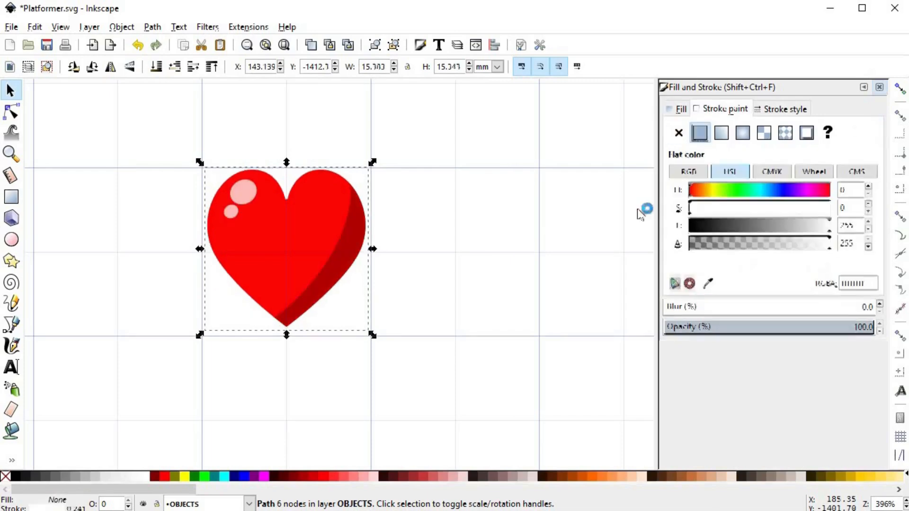
left_click_drag(732, 226, 587, 225)
- Recolour the new outline's stroke with the shading's dark red, darkened to 890202ff
key("d")
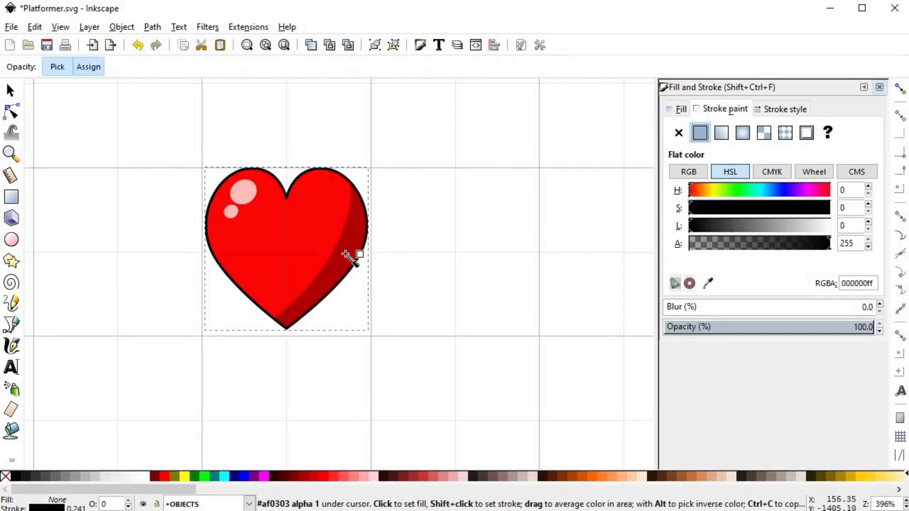
left_click(351, 257, "shift")
left_click(718, 228)
left_click_drag(720, 234, 731, 228)
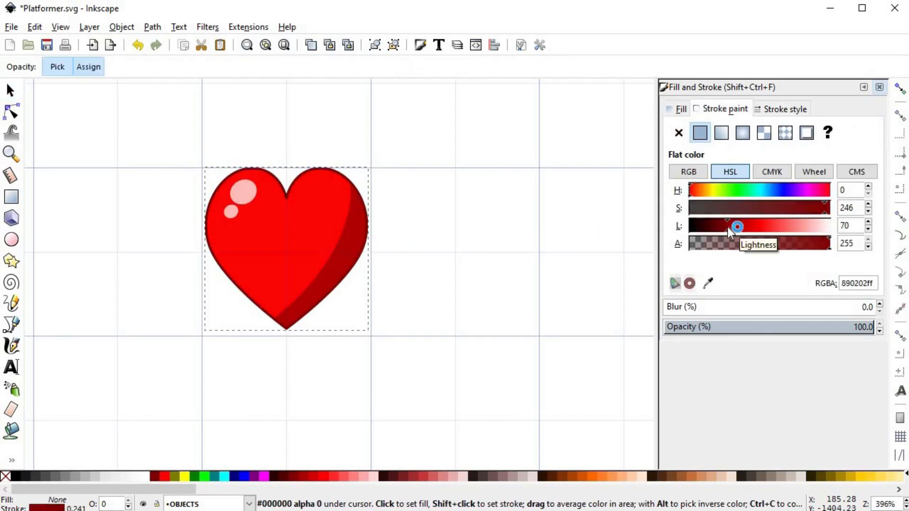
- Set the dark red outline's stroke width to 6 px and lower it to the bottom behind the white outline
left_click(756, 110)
type("6")
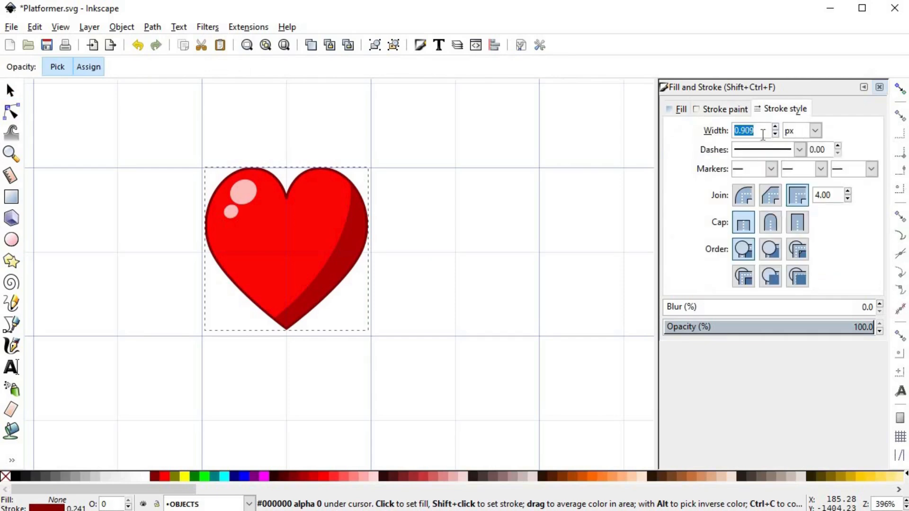
key("Return")
left_click(10, 90)
left_click(156, 66)
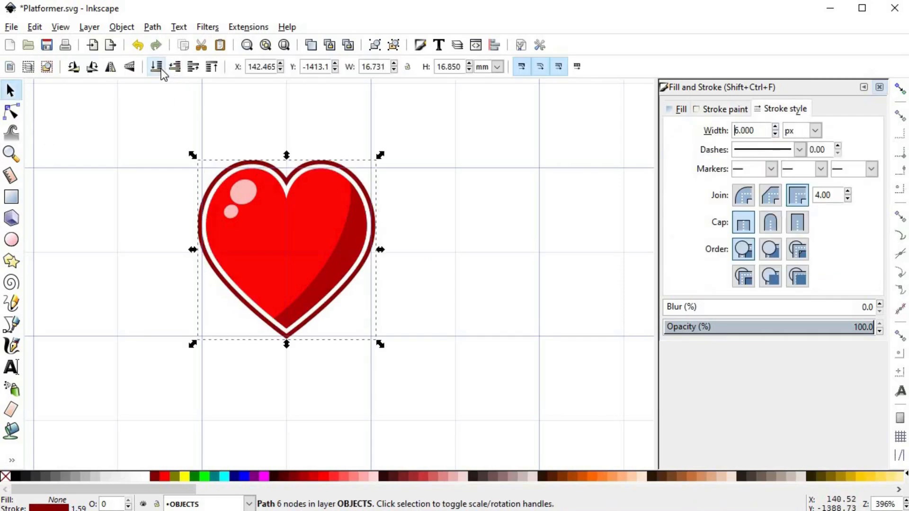
- Widen the dark red outline's stroke to 10 px and further to 15 px
scroll(365, 246, "down", 2)
scroll(360, 242, "up", 2)
key("ctrl+a")
type("10")
key("Return")
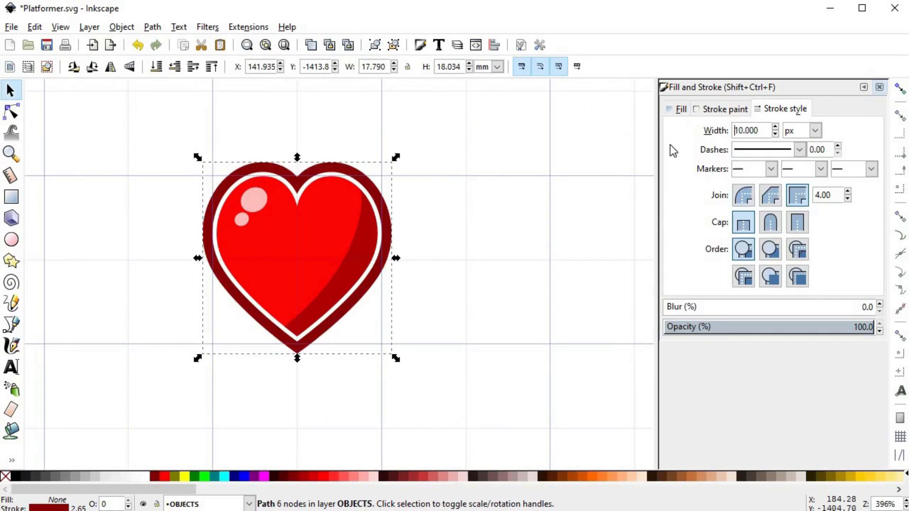
scroll(418, 257, "down", 3)
key("ctrl+a")
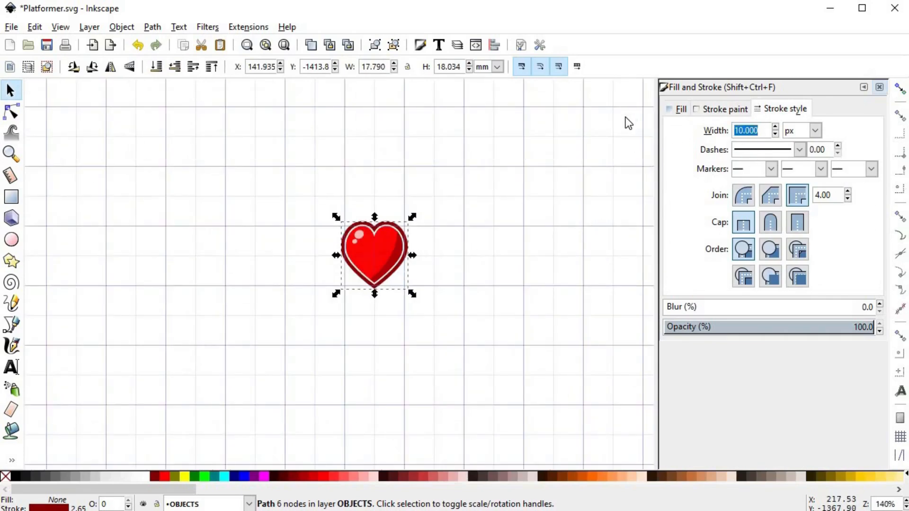
type("15")
key("Return")
- Scale the whole outlined heart down to about 15.9 × 16.2 mm to fit one large grid cell
left_click(432, 284)
scroll(418, 294, "up", 1)
scroll(415, 288, "up", 1)
left_click_drag(470, 310, 235, 135)
left_click_drag(314, 222, 328, 235)
left_click_drag(408, 316, 391, 291)
left_click(440, 225)
scroll(433, 213, "down", 1)
scroll(440, 206, "up", 2)
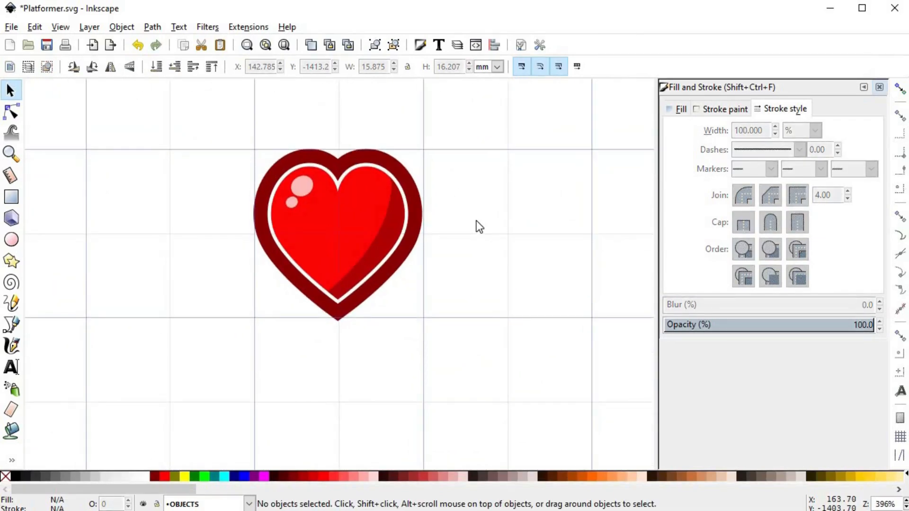
- Reduce the outer dark red outline's stroke width to 10 px
left_click(423, 227)
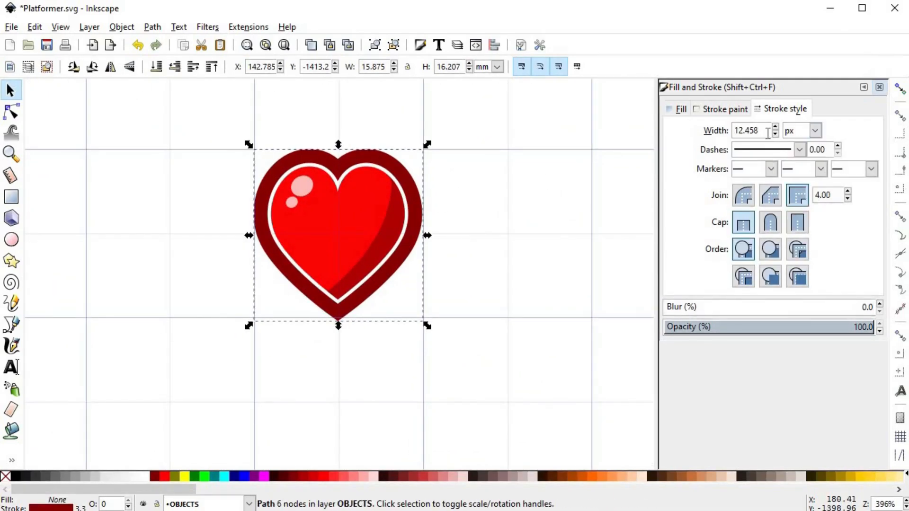
left_click_drag(759, 133, 718, 131)
type("10")
key("Return")
- Examine how the outlined heart looks within its grid cell at several zoom levels
left_click(464, 240)
scroll(464, 240, "down", 3)
scroll(464, 241, "up", 2)
scroll(467, 192, "down", 1)
scroll(466, 192, "up", 1)
left_click_drag(432, 175, 408, 228)
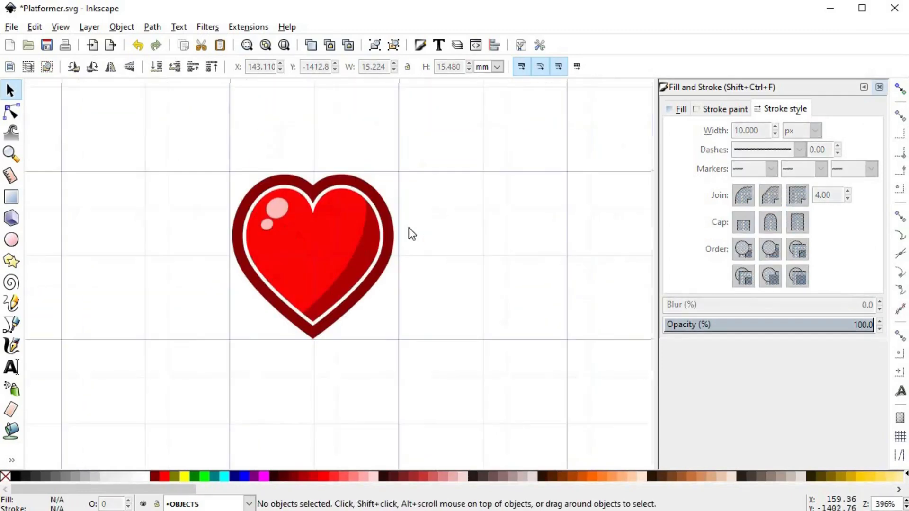
scroll(414, 228, "down", 1)
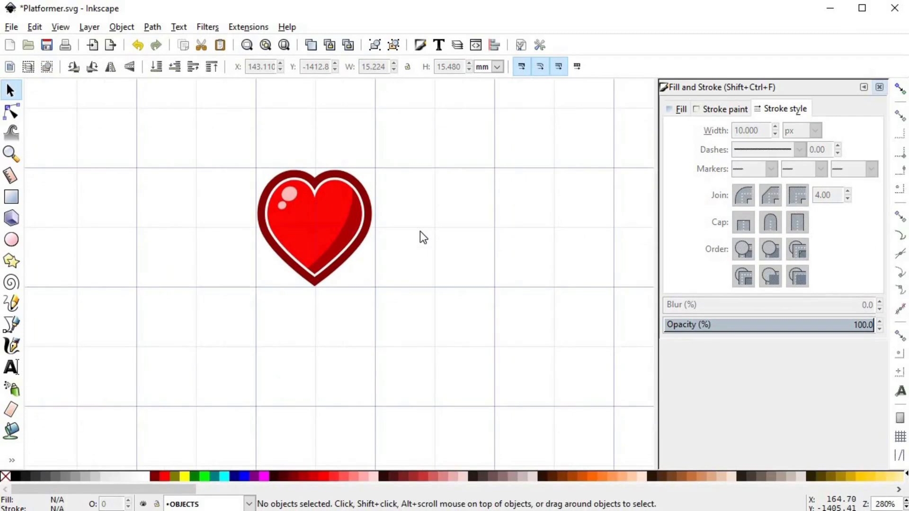
scroll(423, 237, "down", 3)
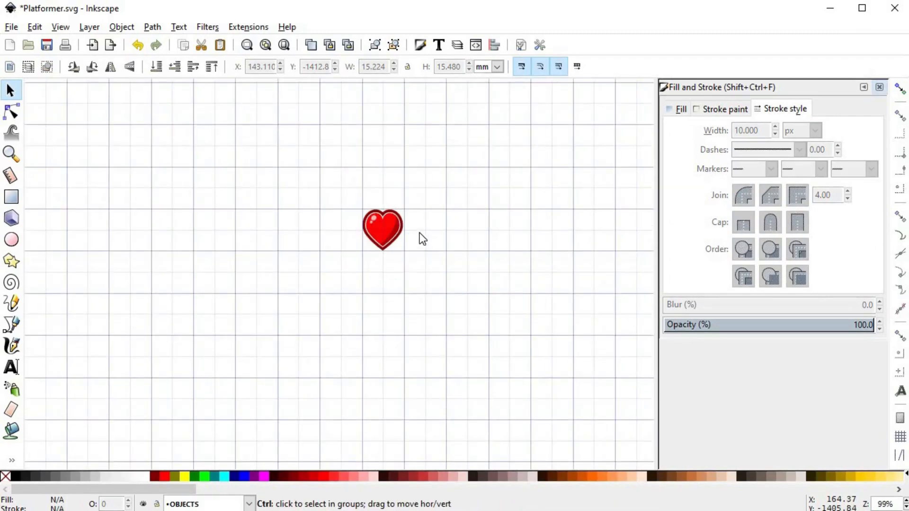
scroll(421, 238, "down", 1)
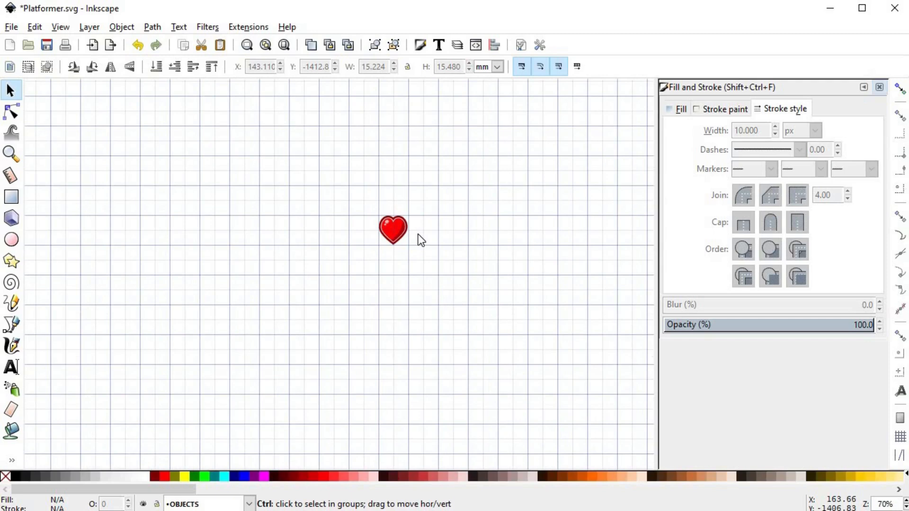
scroll(421, 239, "up", 4, "ctrl")
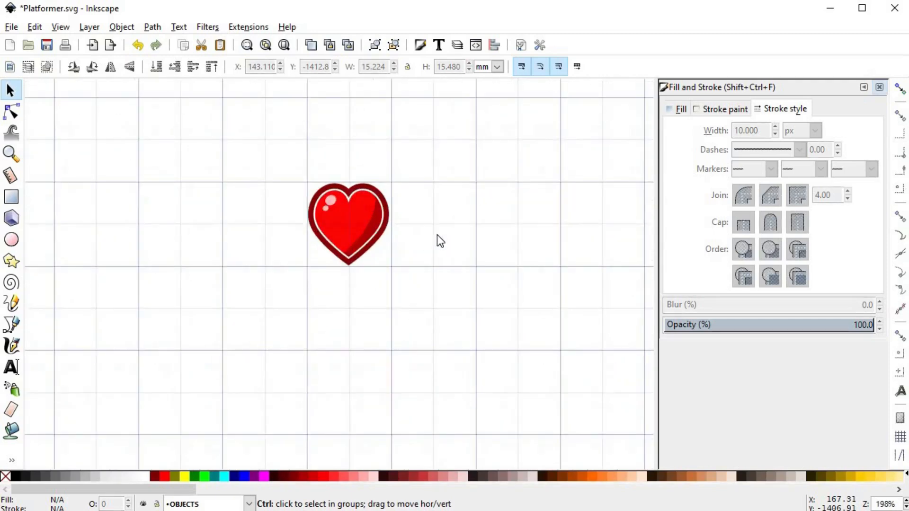
- Duplicate the complete heart and place the copy in the grid cell immediately right of the original
left_click_drag(78, 142, 270, 306)
key("ctrl+d")
left_click_drag(168, 216, 287, 234)
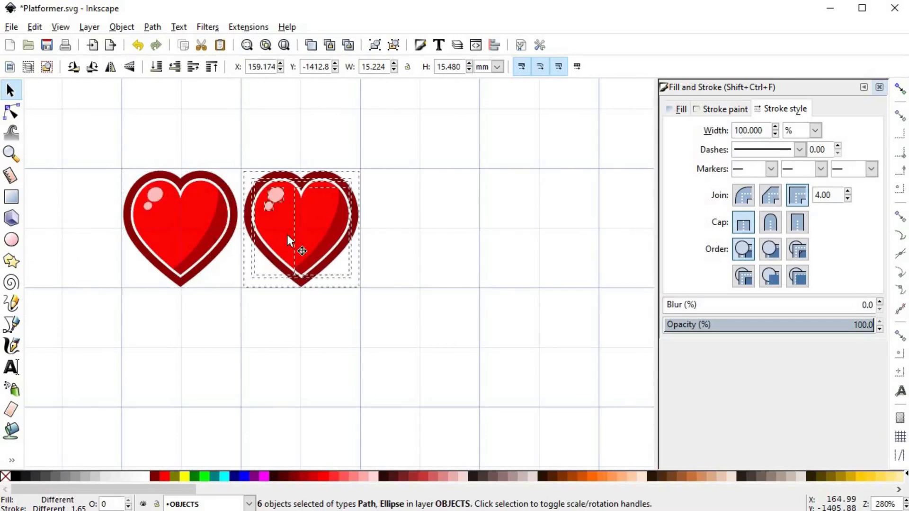
left_click(382, 255)
- Delete the red heart, the dark right-side shading and the highlights from the copy, keeping its outlines
left_click(316, 223)
key("Delete")
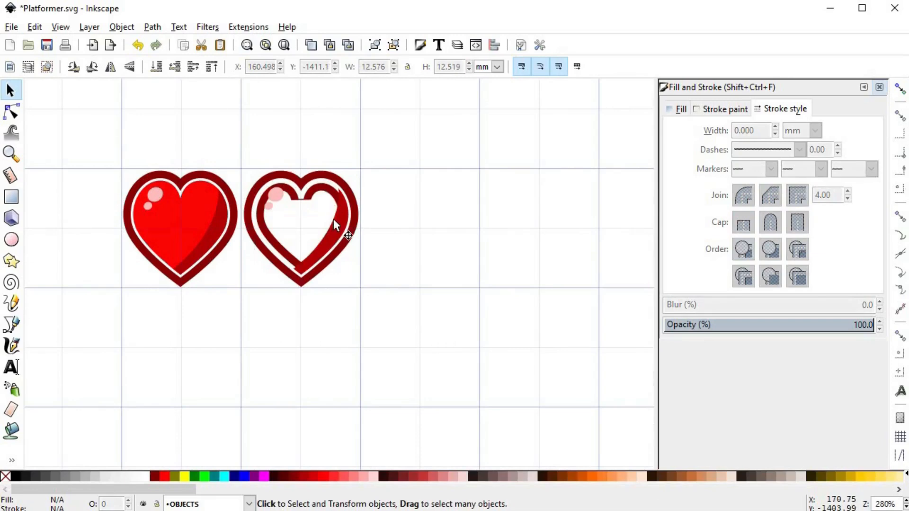
left_click(343, 229)
key("Delete")
left_click(282, 201)
key("Delete")
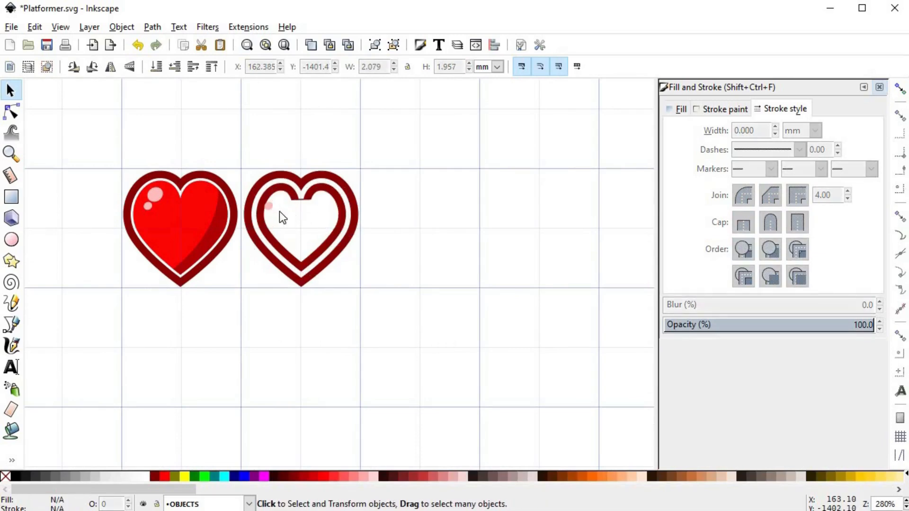
- Fill the white-outlined inner heart of the copy with the dark red sampled from its outer outline
left_click(305, 212)
mouse_move(304, 212)
left_mouse_down()
mouse_move(455, 220)
mouse_move(306, 209)
left_mouse_up()
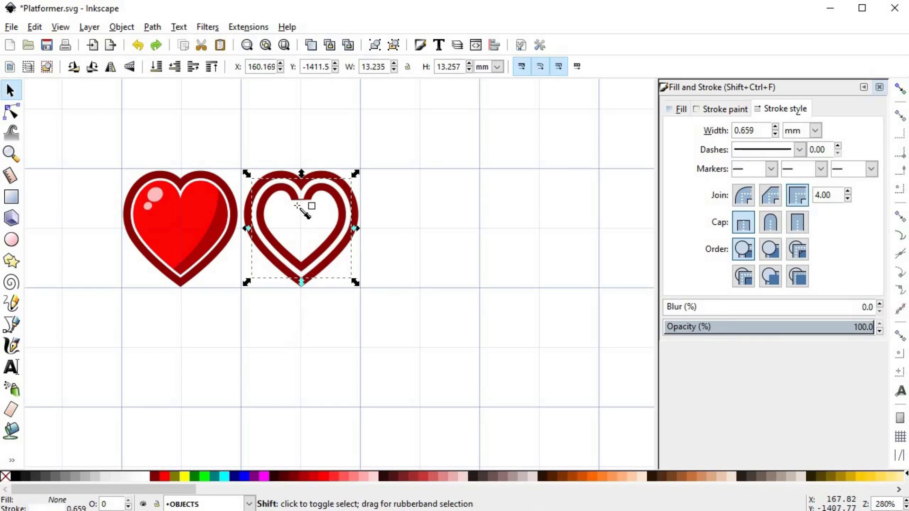
key("d")
left_click(295, 180)
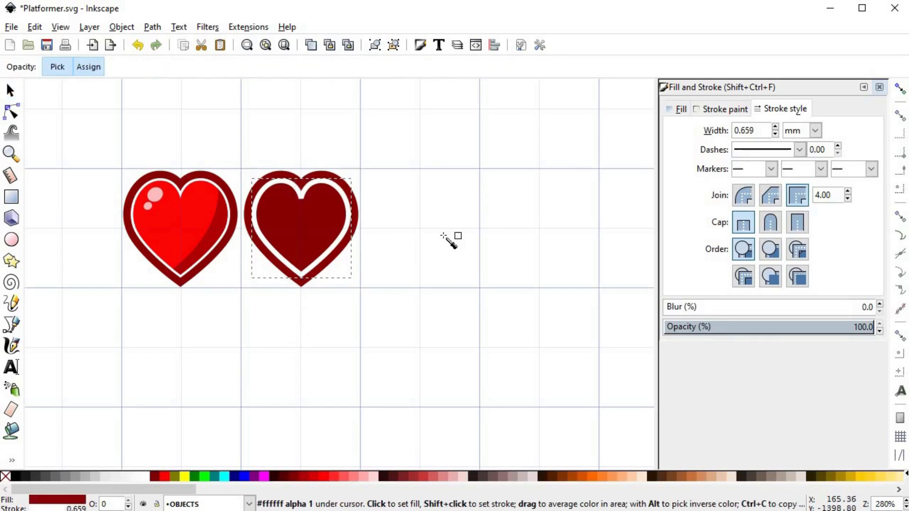
- Set the copy's inner heart fill to saturation 133 and lightness 57 for a muted, darker red
left_click(682, 111)
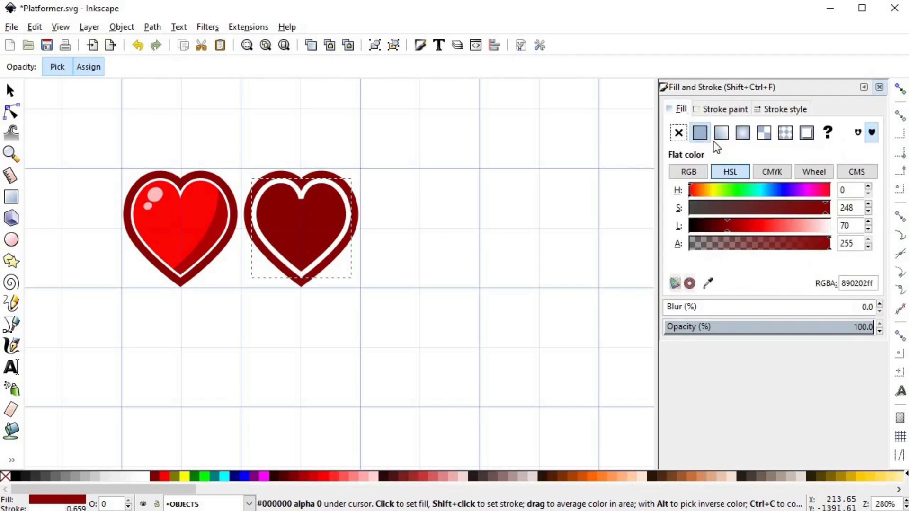
left_click(785, 212)
left_click_drag(788, 216, 792, 216)
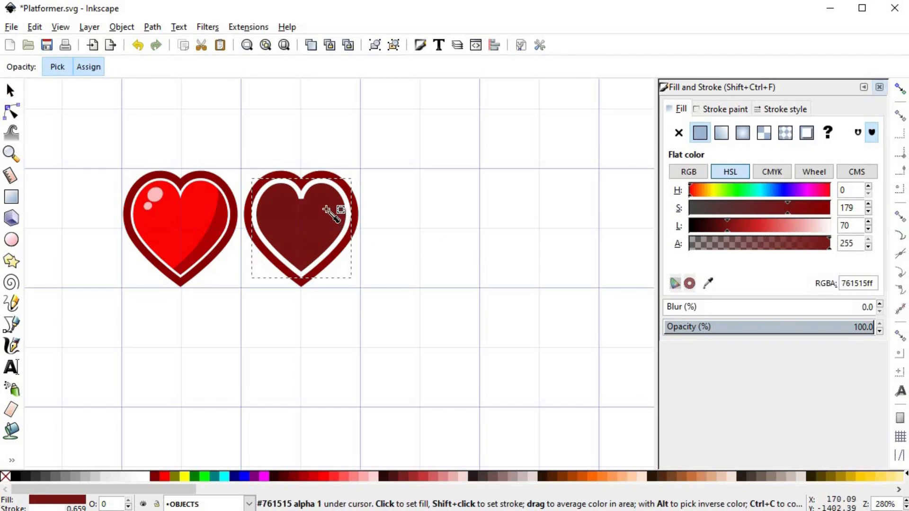
left_click(327, 209, "shift")
key("s")
left_click(772, 206)
left_click(721, 225)
left_click_drag(720, 225, 719, 225)
left_click(764, 209)
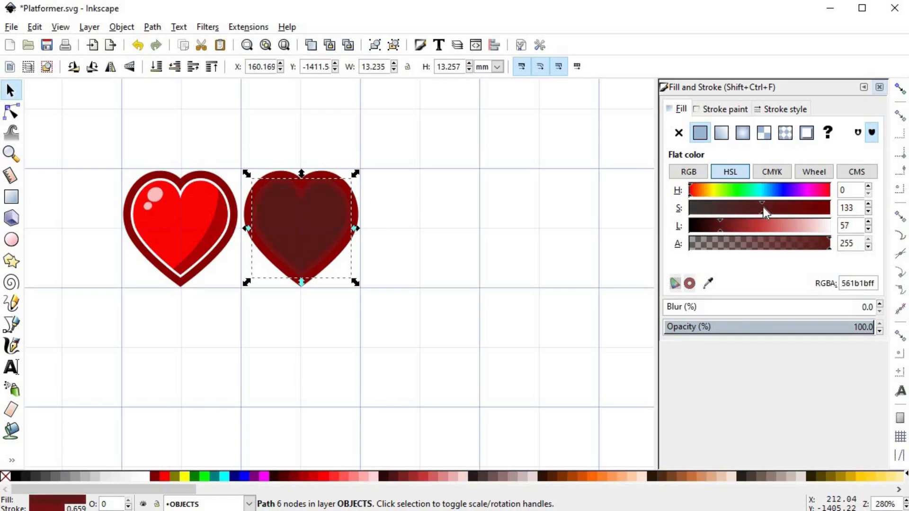
- Sample the inner heart's muted dark red fill onto its own outline, then check the emptied heart beside the full one
key("d")
left_click(318, 201, "shift")
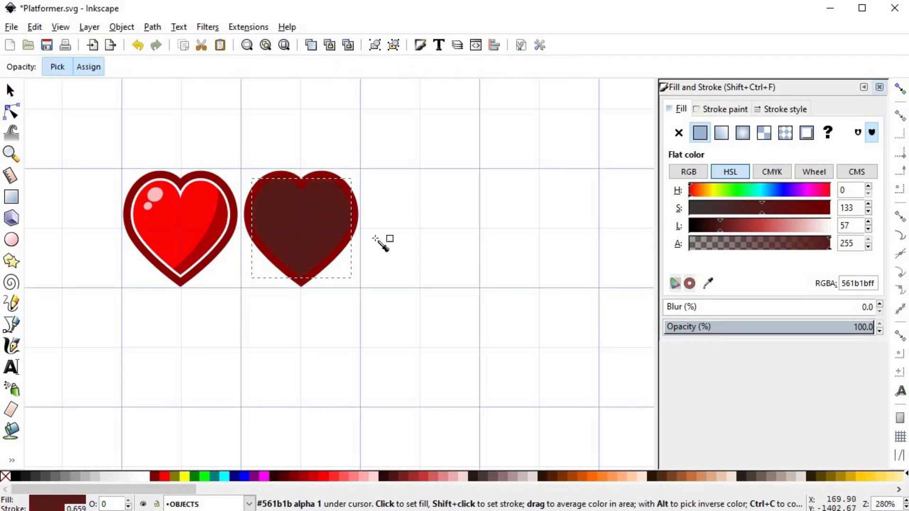
key("s")
left_click(396, 243)
scroll(354, 271, "down", 2)
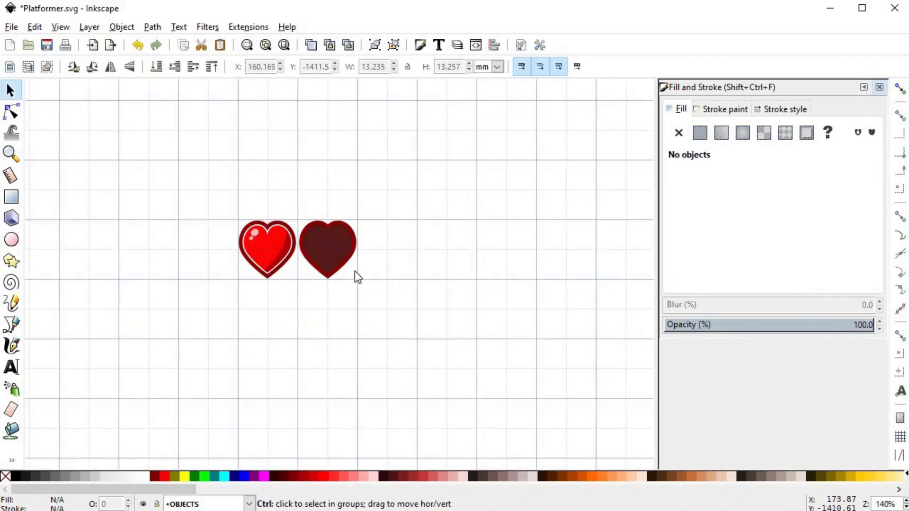
scroll(351, 273, "down", 1)
scroll(351, 274, "up", 3)
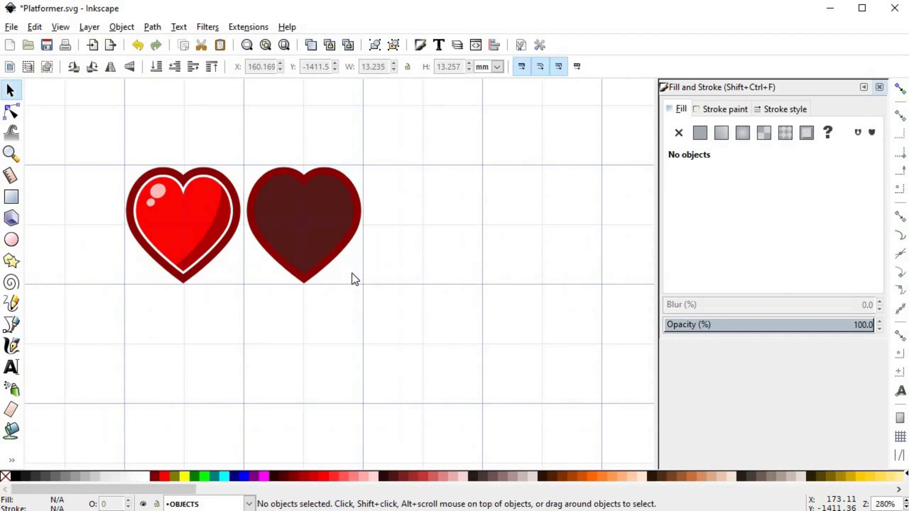
left_click_drag(412, 136, 242, 344)
key("ctrl+d")
left_click_drag(297, 220, 407, 235)
key("Delete")
- Duplicate the complete red heart, place the copy right of the dark heart and delete the copy's dark right-side shading
left_click_drag(104, 124, 244, 306)
key("ctrl+d")
left_click_drag(178, 209, 425, 223)
left_click(405, 302)
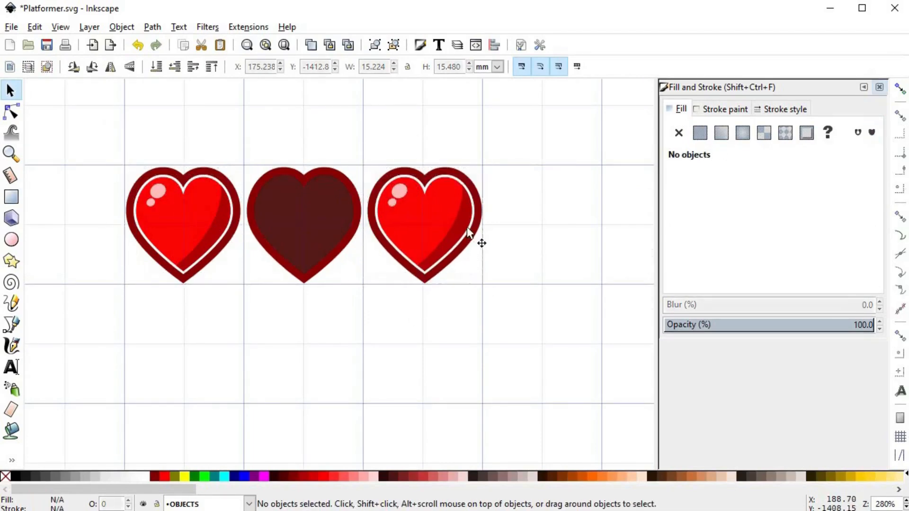
left_click(463, 221)
key("Delete")
- Draw a closed straight-sided path around the new copy's right half, with one edge running down the heart's vertical centre
key("b")
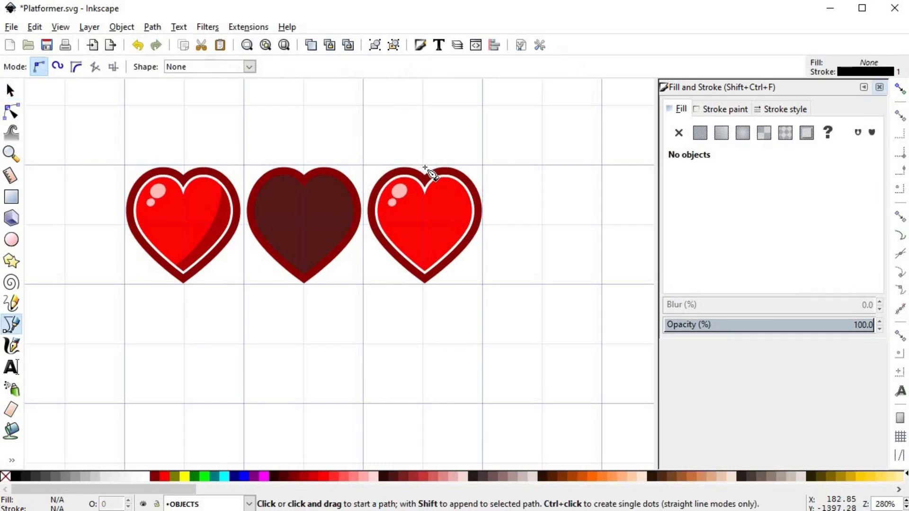
left_click(424, 169)
left_click(425, 310)
left_click(495, 284)
left_click(503, 178)
left_click(463, 137)
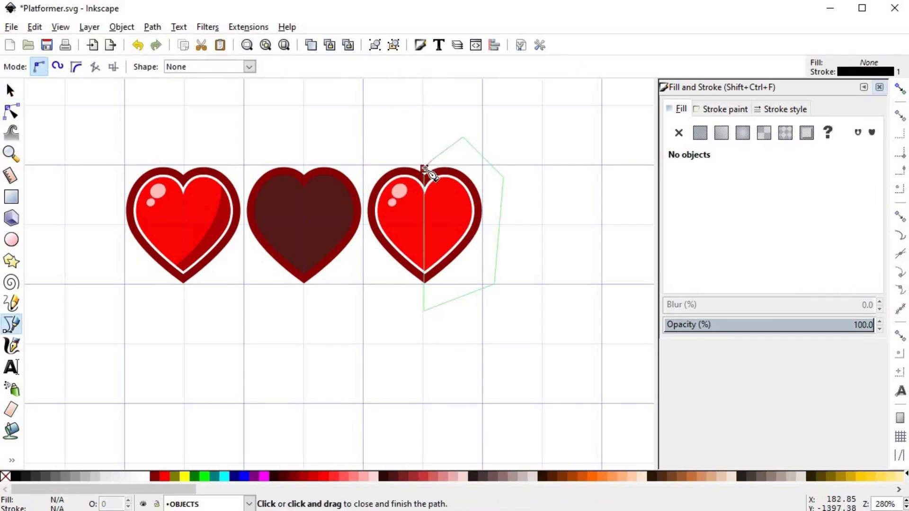
left_click(429, 211)
- Move both end nodes of the path's vertical edge about 0.1 mm right so it lines up with the heart's centre
scroll(427, 199, "up", 4)
scroll(425, 136, "down", 1)
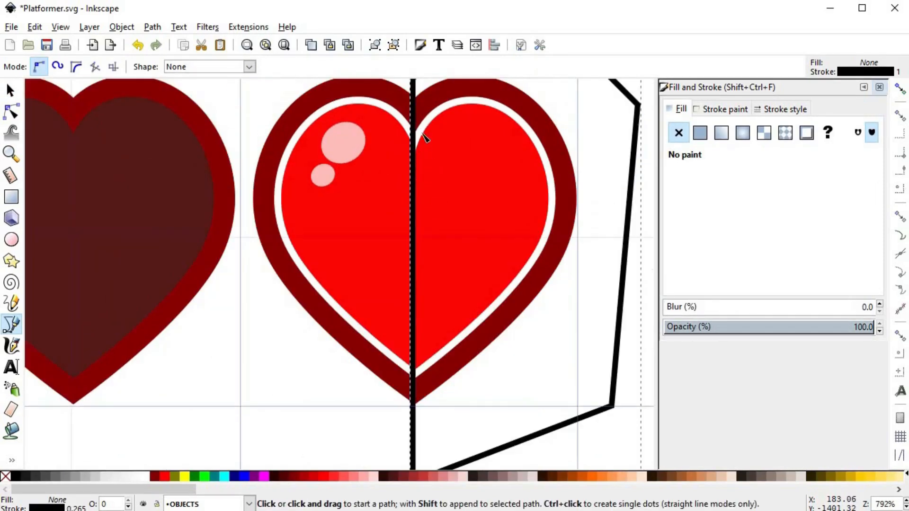
key("n")
scroll(408, 165, "up", 2)
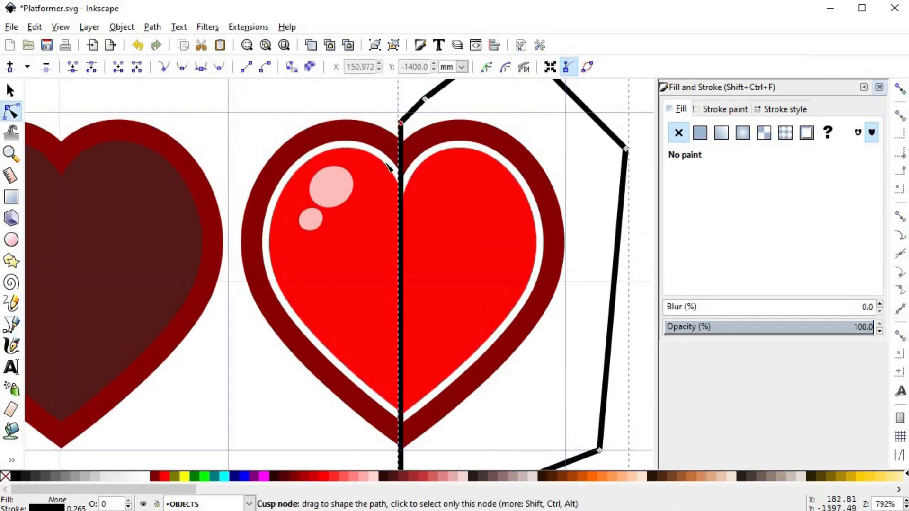
scroll(398, 279, "down", 5)
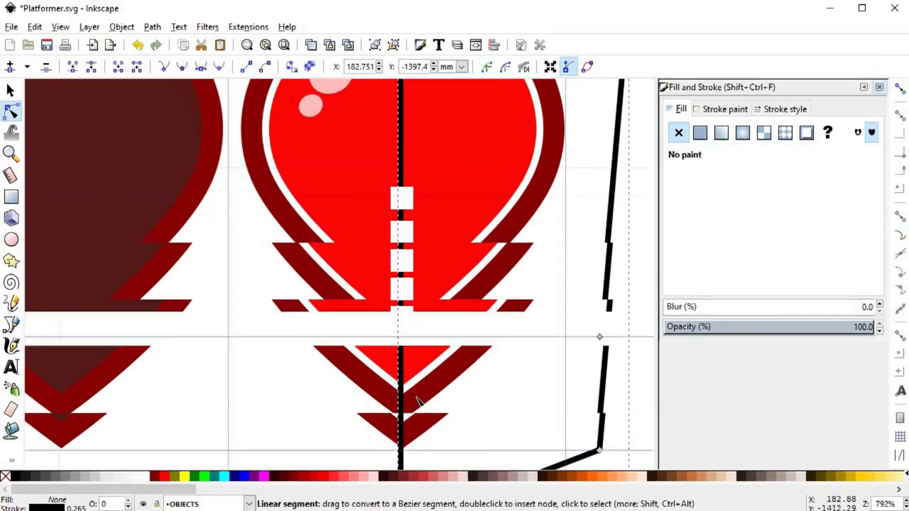
left_click(401, 412)
scroll(416, 264, "up", 8)
scroll(400, 235, "up", 2, "ctrl")
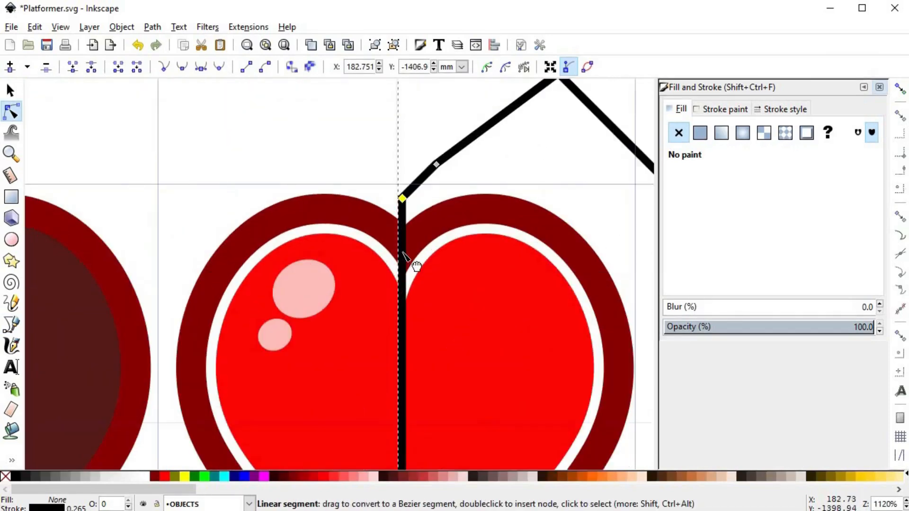
left_click_drag(407, 179, 411, 182)
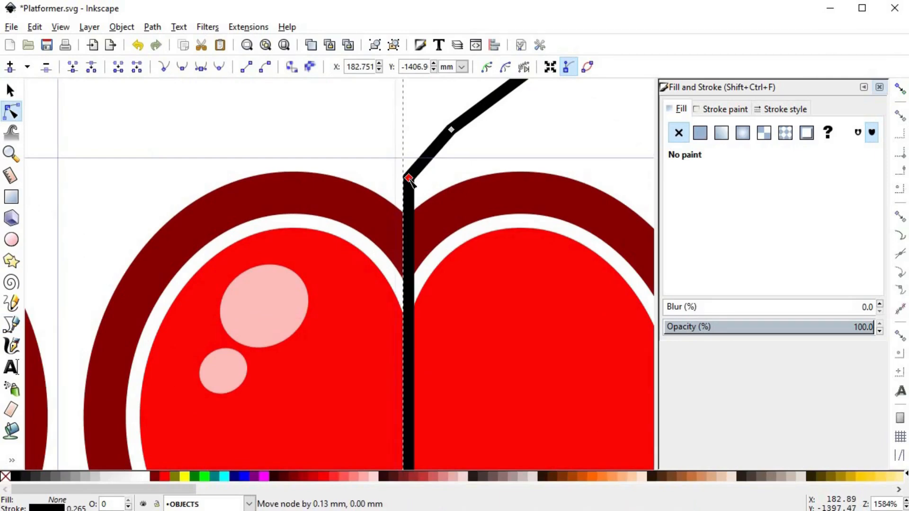
scroll(426, 265, "down", 3, "ctrl")
scroll(475, 320, "down", 1, "ctrl")
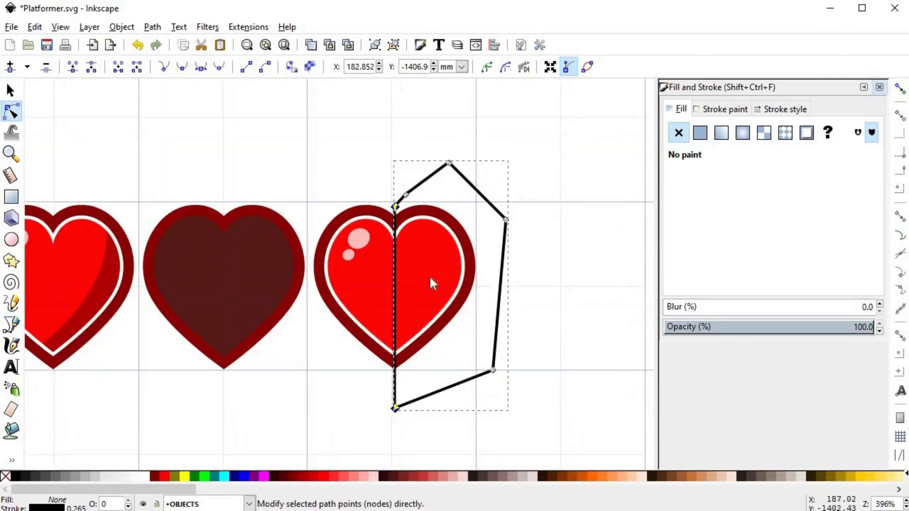
- Duplicate the inner red heart and intersect the duplicate with the drawn path to cut out its right half
key("s")
left_click(374, 268)
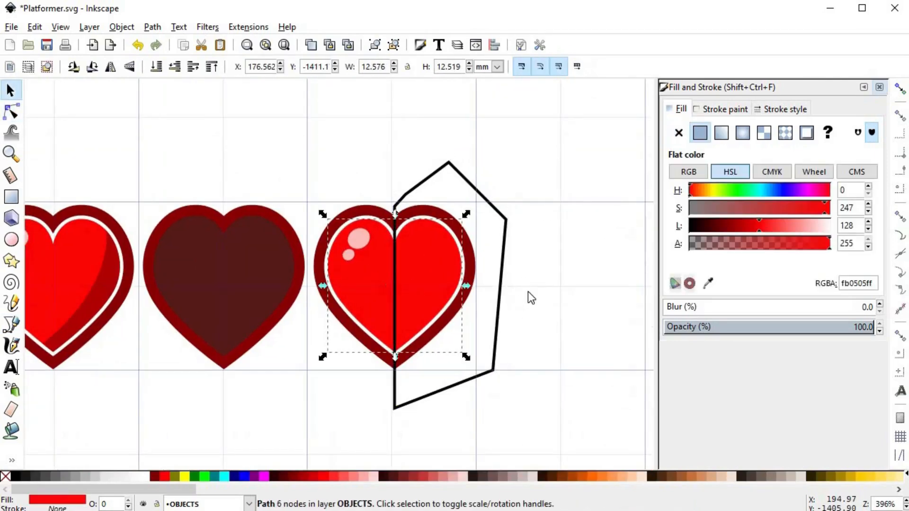
left_click(505, 269, "shift")
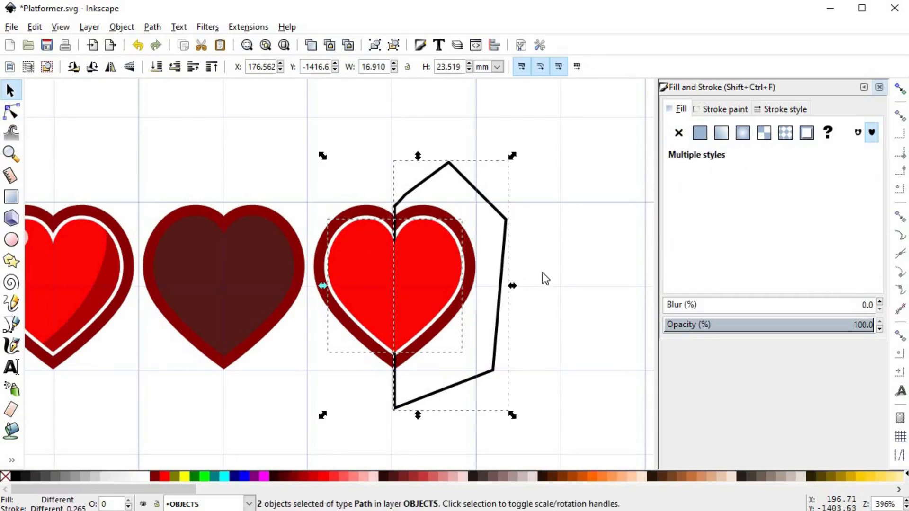
key("ctrl+asterisk")
- Fill the cut-out half with the colour sampled from the empty heart's interior and remove its stroke
key("d")
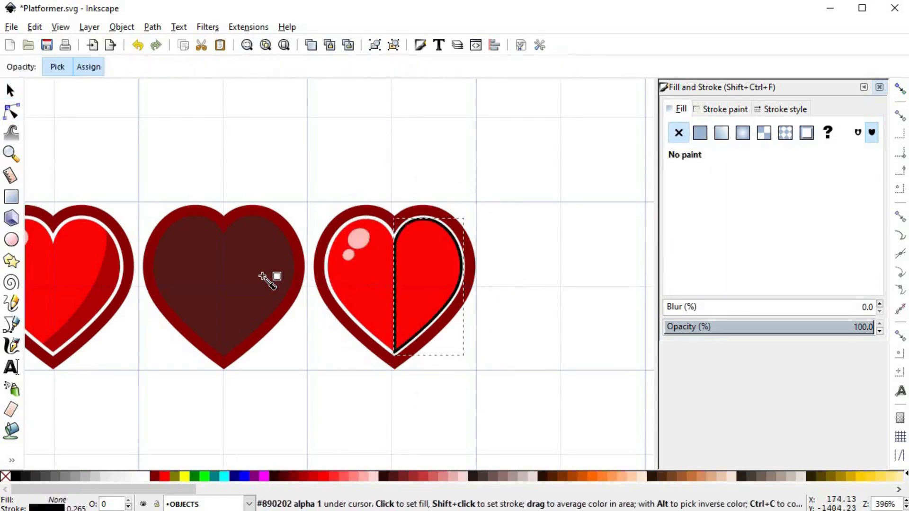
left_click(263, 274)
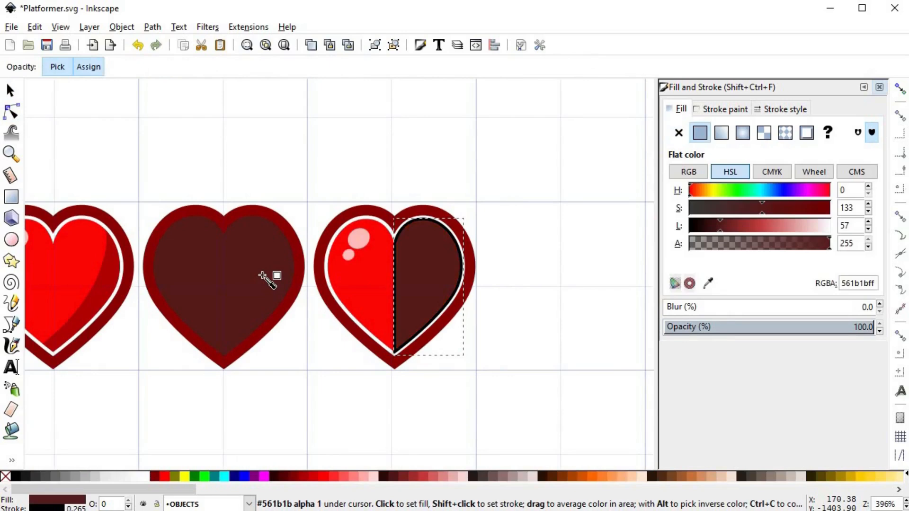
left_click(5, 476, "shift")
key("s")
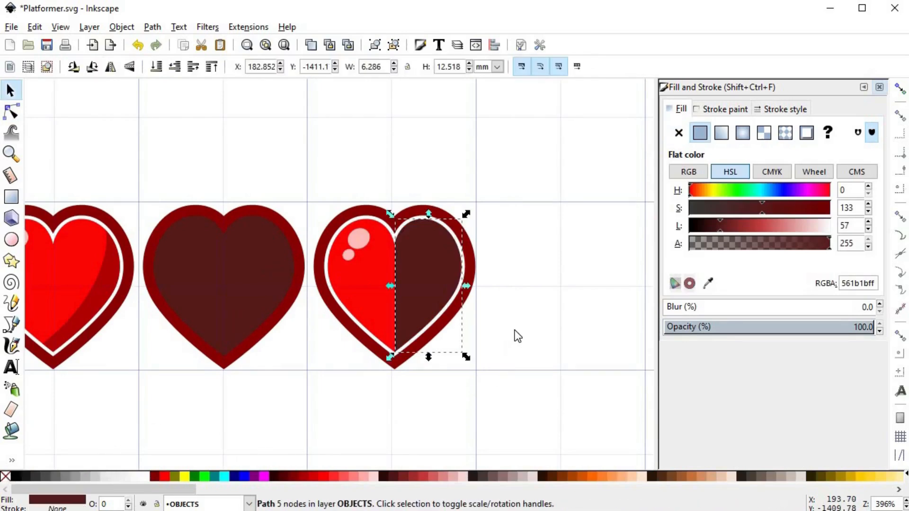
left_click(502, 293)
scroll(497, 303, "down", 2, "ctrl")
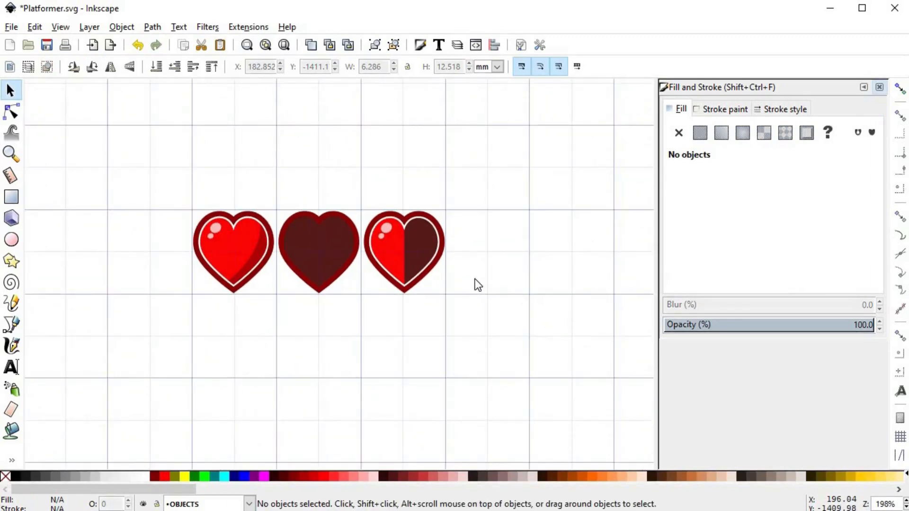
scroll(475, 279, "up", 4, "ctrl")
scroll(324, 203, "down", 3, "ctrl")
scroll(464, 270, "down", 4, "ctrl")
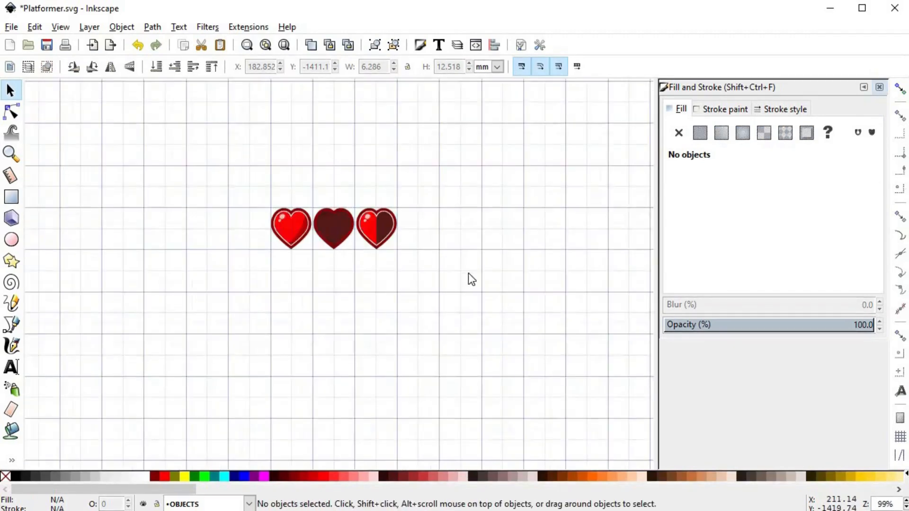
- Move the empty dark heart from the middle of the row to the right of the half-filled heart
scroll(432, 245, "up", 3, "ctrl")
left_click_drag(192, 154, 285, 310)
left_click_drag(241, 263, 416, 263)
- Duplicate the full red heart and place the copy in the gap between it and the half-filled heart
left_click_drag(105, 172, 242, 317)
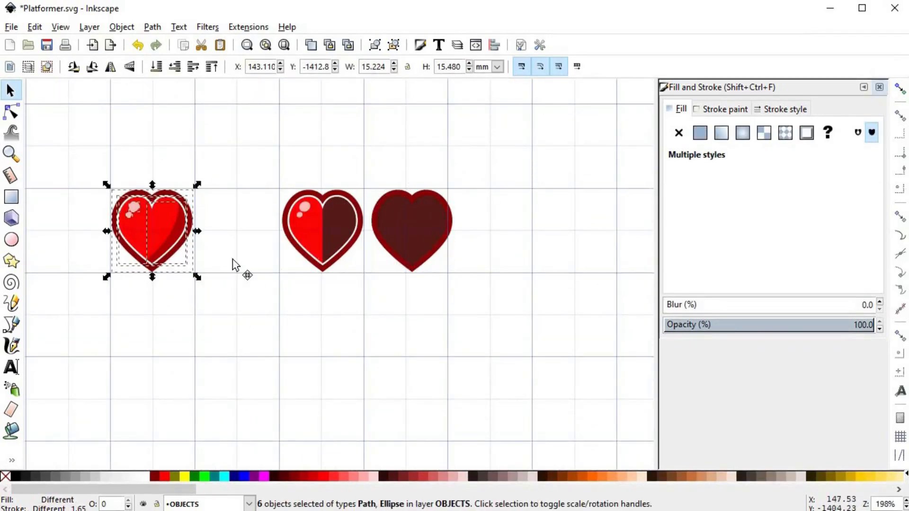
key("ctrl+d")
left_click_drag(133, 243, 220, 260)
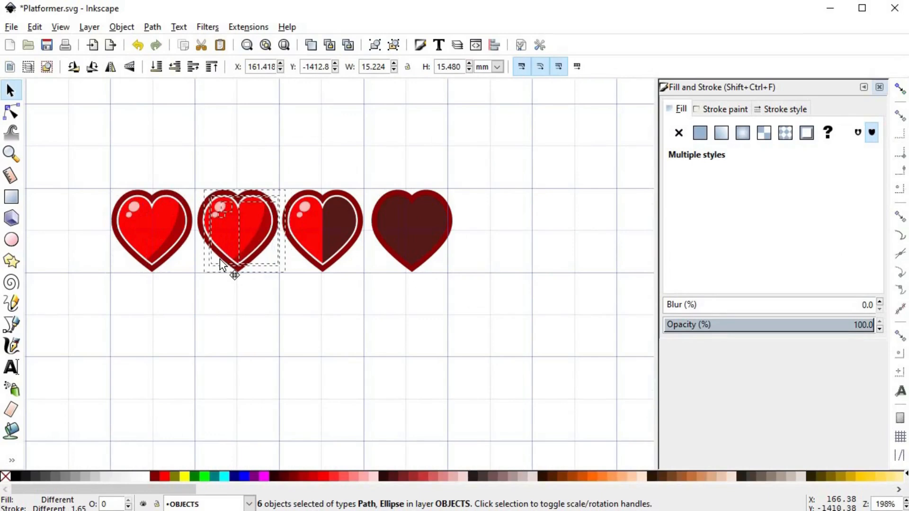
left_click(294, 317)
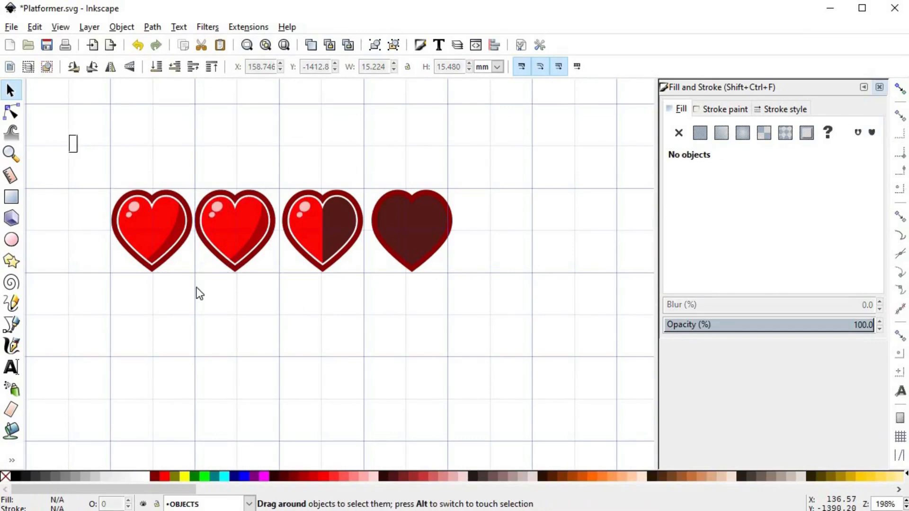
- Group the parts of each of the four hearts separately and cycle through the groups to check them
left_click_drag(197, 288, 198, 290)
key("ctrl+g")
left_click_drag(189, 156, 280, 281)
key("ctrl+g")
left_click_drag(275, 145, 368, 307)
key("ctrl+g")
left_click_drag(369, 143, 465, 306)
key("ctrl+g")
key("Tab")
key("Tab")
key("Tab")
key("Escape")
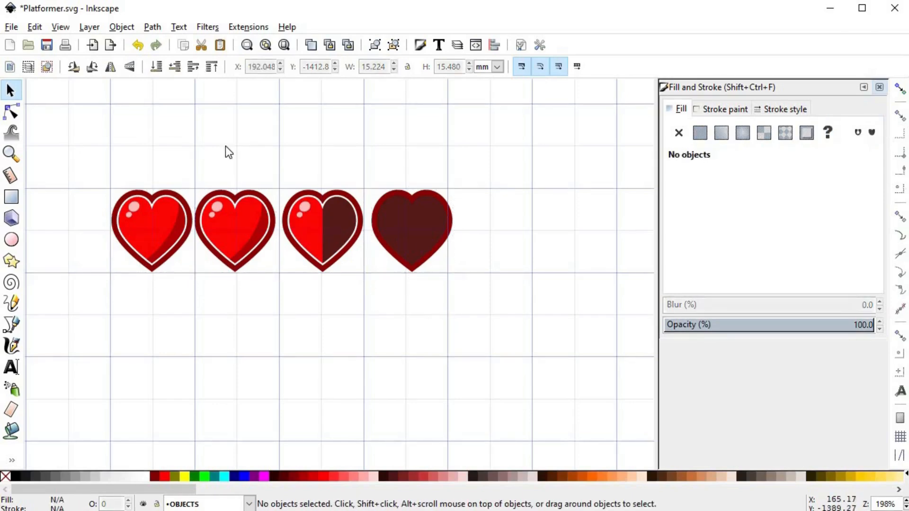
- Distribute the four grouped hearts horizontally with equal spacing between their centres
left_click(126, 29)
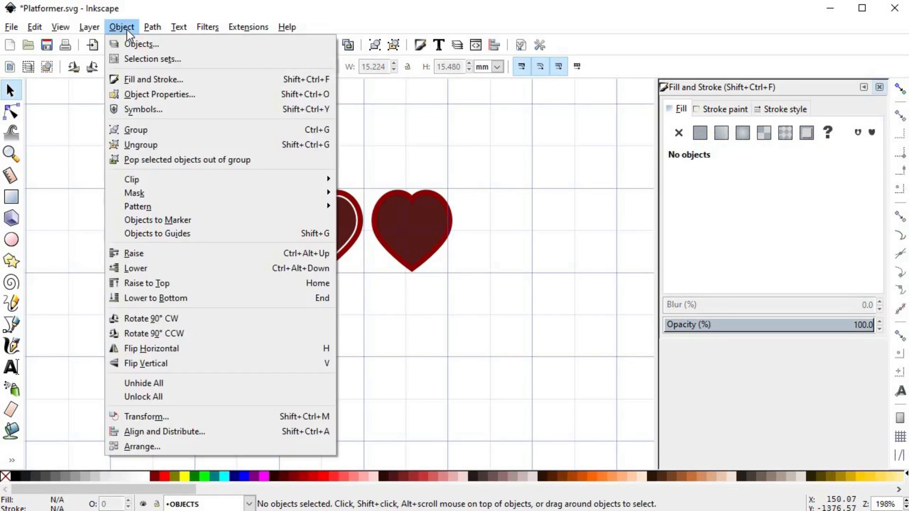
left_click(192, 431)
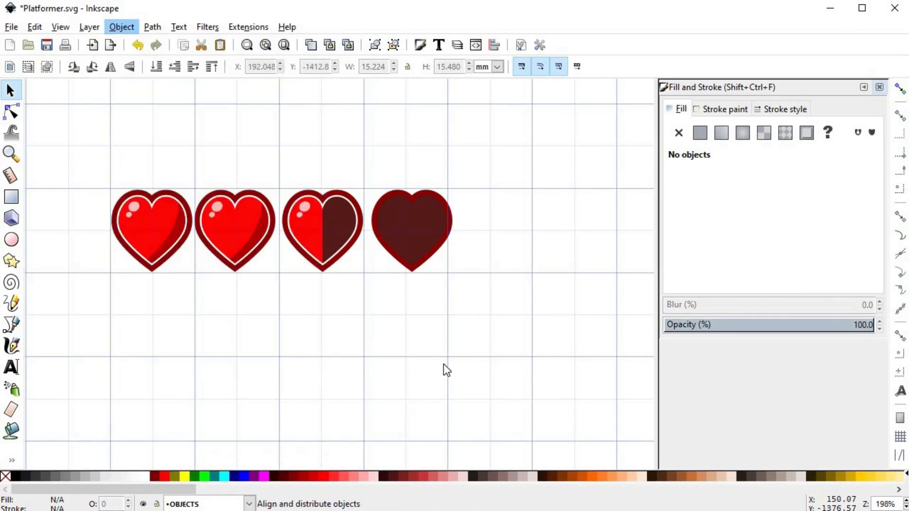
mouse_move(74, 123)
left_mouse_down()
mouse_move(258, 266)
mouse_move(525, 339)
mouse_move(533, 333)
left_mouse_up()
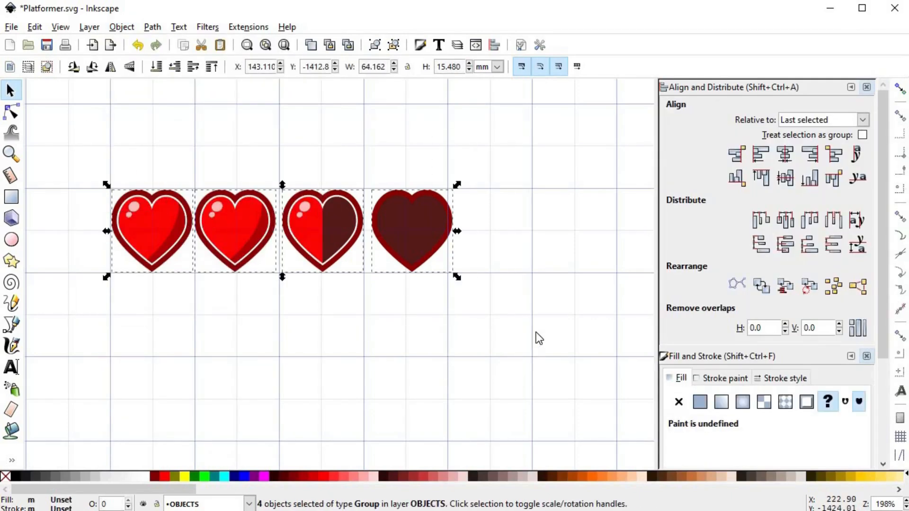
left_click(785, 220)
left_click(334, 313)
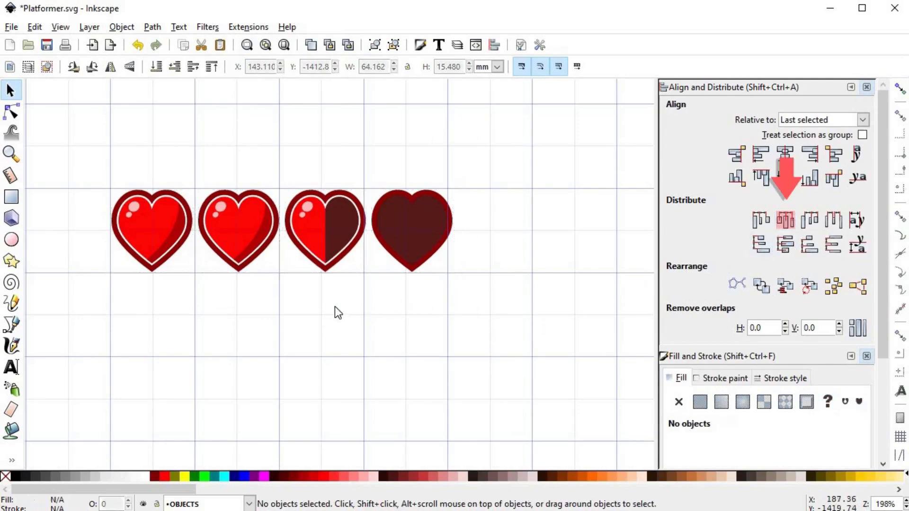
- Draw a curved open path for a flower stem, about 2 mm wide and 8.3 mm high, on an empty canvas area
scroll(501, 284, "down", 2)
scroll(498, 278, "down", 1)
mouse_move(526, 308)
left_mouse_down()
mouse_move(507, 256)
mouse_move(490, 255)
left_mouse_up()
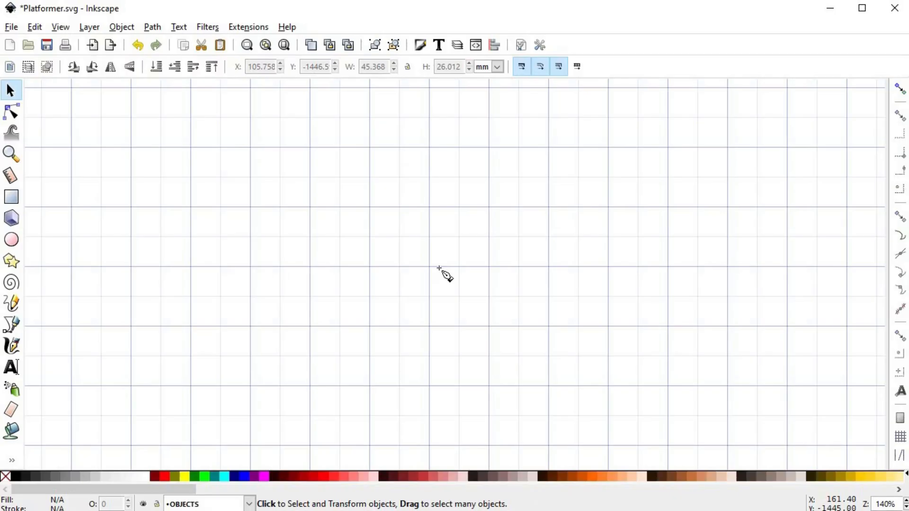
key("b")
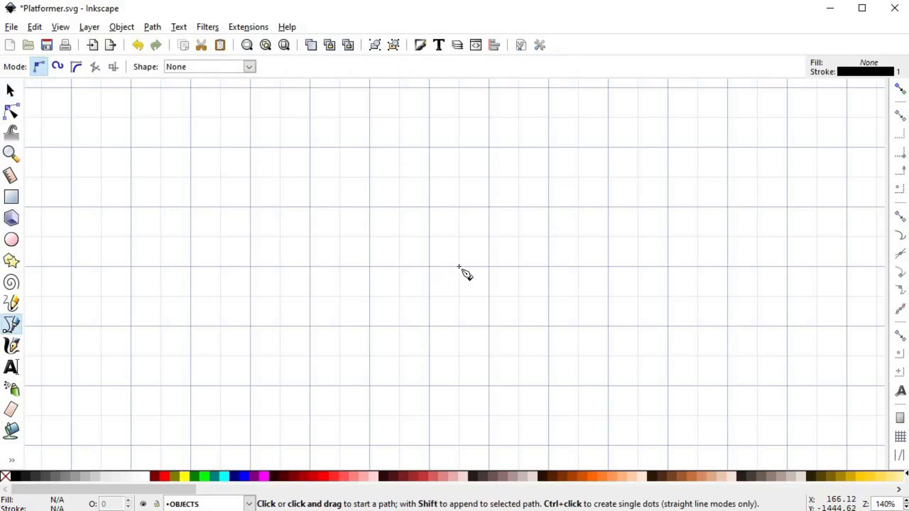
left_click(462, 267)
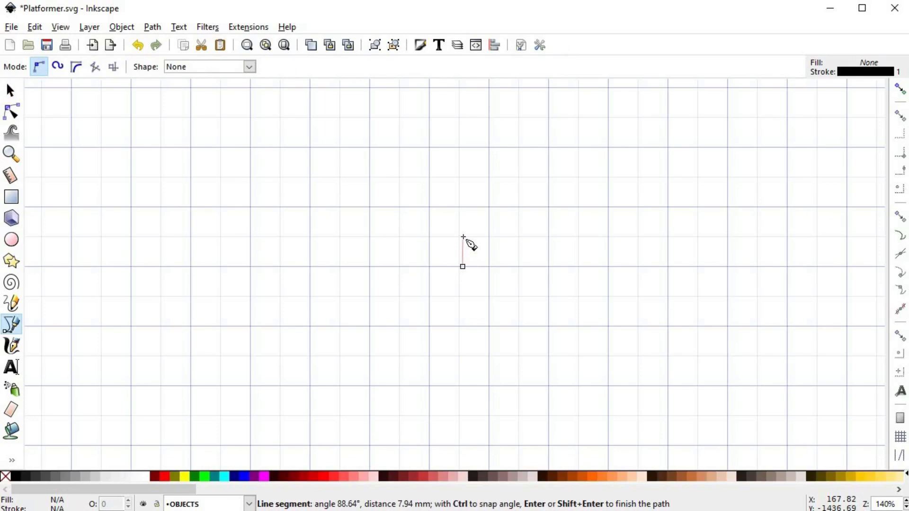
scroll(463, 237, "up", 3)
left_click_drag(455, 235, 416, 188)
key("Return")
key("s")
scroll(517, 286, "down", 2)
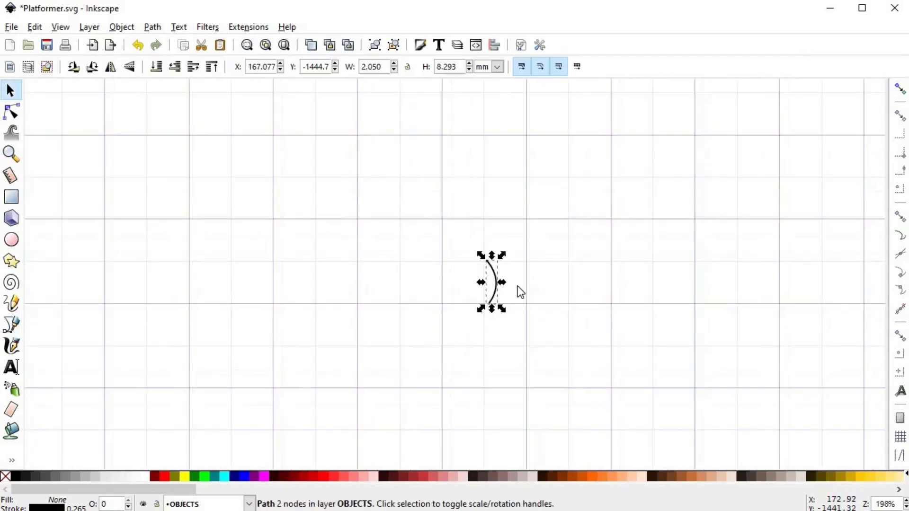
- Set the stem's stroke width to 5 px
key("ctrl+shift+f")
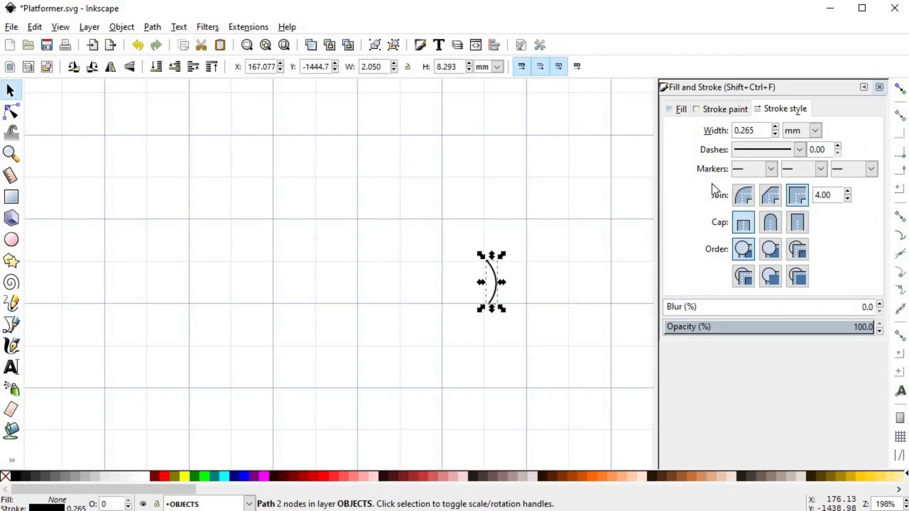
left_click(800, 132)
left_click(795, 201)
triple_click(763, 130)
type("5")
key("Return")
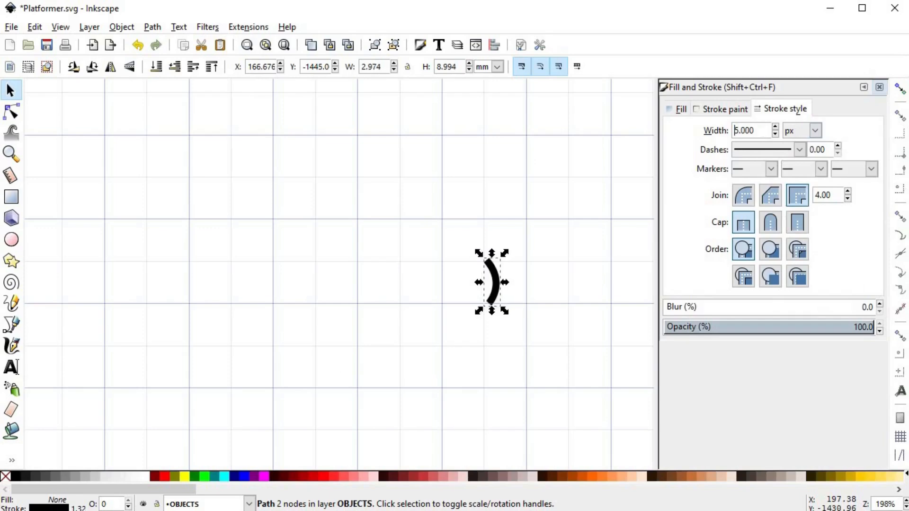
- Refine the stem's curve by adjusting its end nodes and curvature
scroll(499, 305, "up", 5)
scroll(499, 305, "down", 3)
double_click(481, 294)
left_click_drag(475, 304, 472, 304)
scroll(478, 236, "up", 2)
left_click_drag(463, 200, 457, 190)
left_click(510, 280)
scroll(498, 263, "down", 2)
left_click(496, 262)
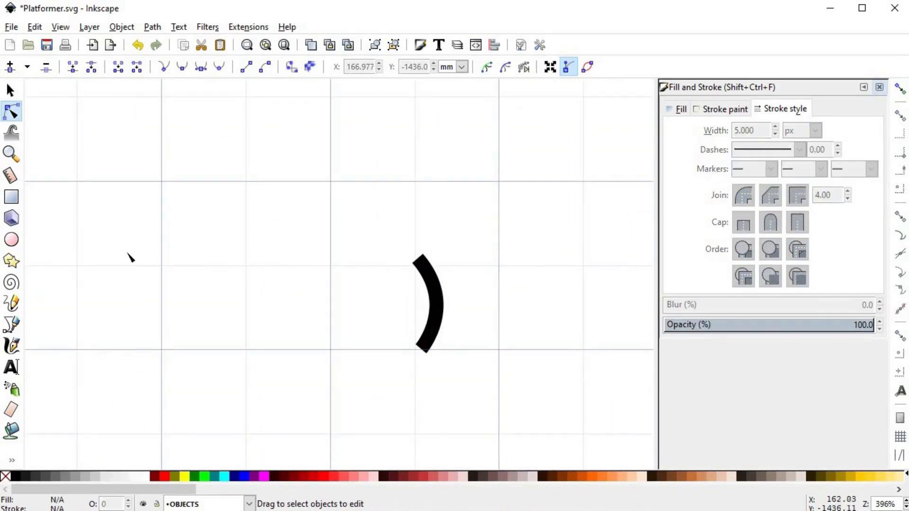
- Draw an ellipse about 13.8 by 11 mm over the stem's upper end and remove its fill
left_click(11, 239)
mouse_move(331, 179)
left_mouse_down()
mouse_move(470, 276)
mouse_move(463, 283)
left_mouse_up()
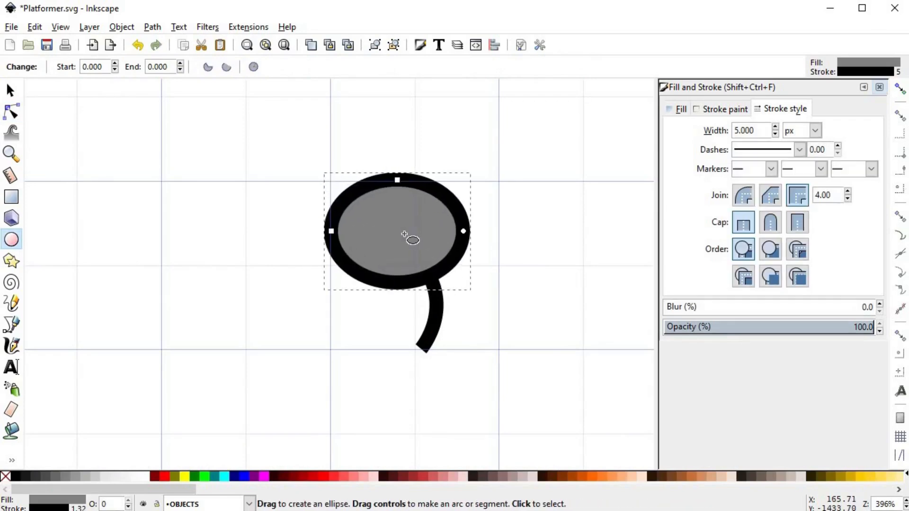
key("s")
left_click_drag(406, 238, 418, 256)
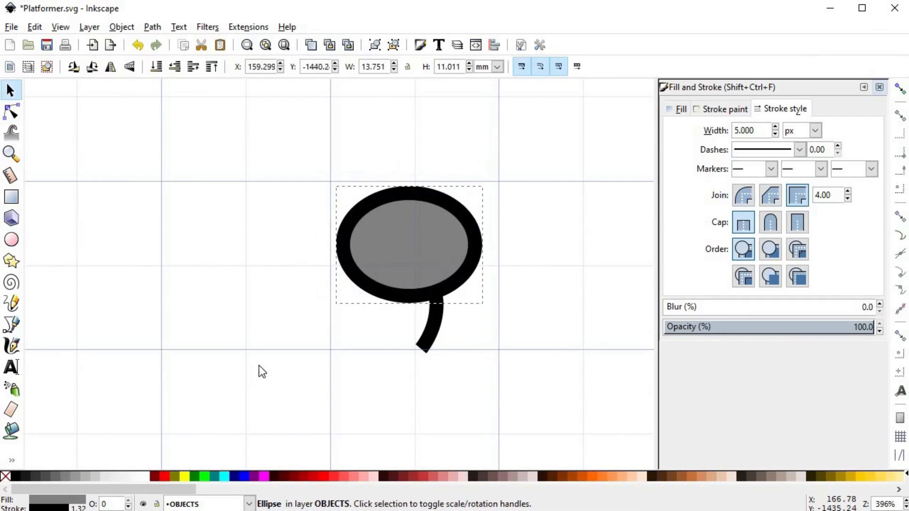
left_click(5, 476)
- Tilt the ellipse, shrink it to about 12.7 by 9.9 mm and position it over the stem's upper end
left_click_drag(472, 249, 462, 243)
left_click(461, 244)
mouse_move(482, 185)
left_mouse_down()
mouse_move(451, 134)
mouse_move(455, 140)
left_mouse_up()
left_click_drag(460, 267, 462, 265)
left_click_drag(327, 310, 336, 304)
left_click_drag(403, 302, 396, 292)
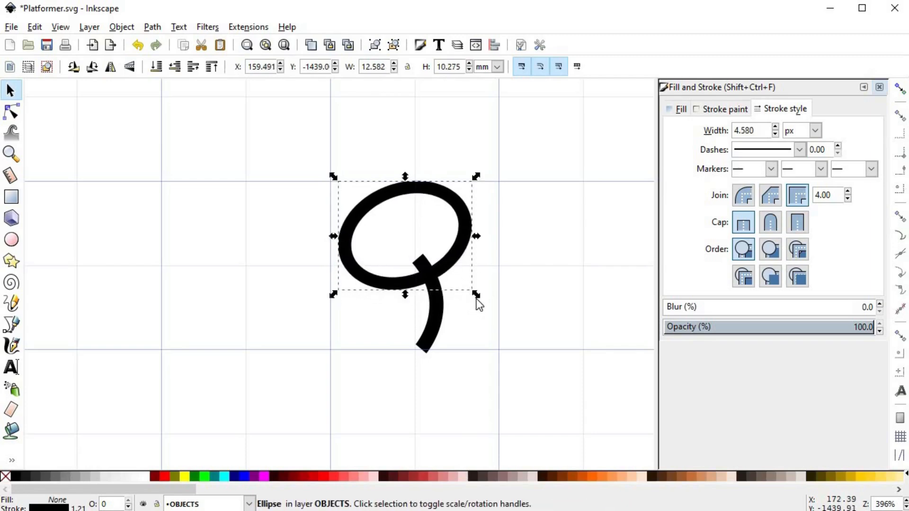
left_click_drag(475, 295, 469, 293)
mouse_move(452, 239)
left_mouse_down()
mouse_move(442, 238)
mouse_move(469, 236)
left_mouse_up()
left_click(527, 314)
scroll(530, 316, "down", 1)
left_click_drag(534, 316, 514, 318)
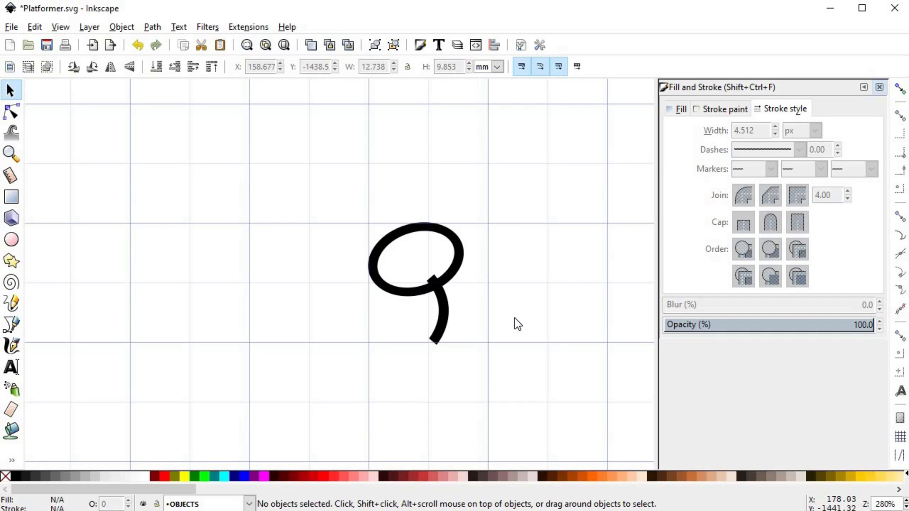
- Draw a smaller ellipse on the upper edge of the thick one, with a 2 px stroke and a matching tilt
left_click(11, 240)
scroll(406, 240, "up", 1)
left_click_drag(347, 211, 446, 271)
double_click(741, 130)
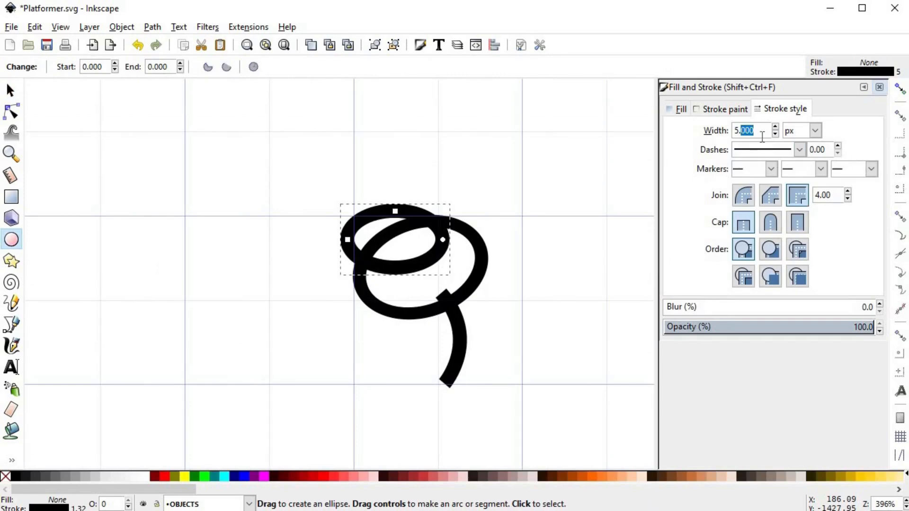
type("2")
key("Return")
key("s")
left_click_drag(469, 199, 462, 171)
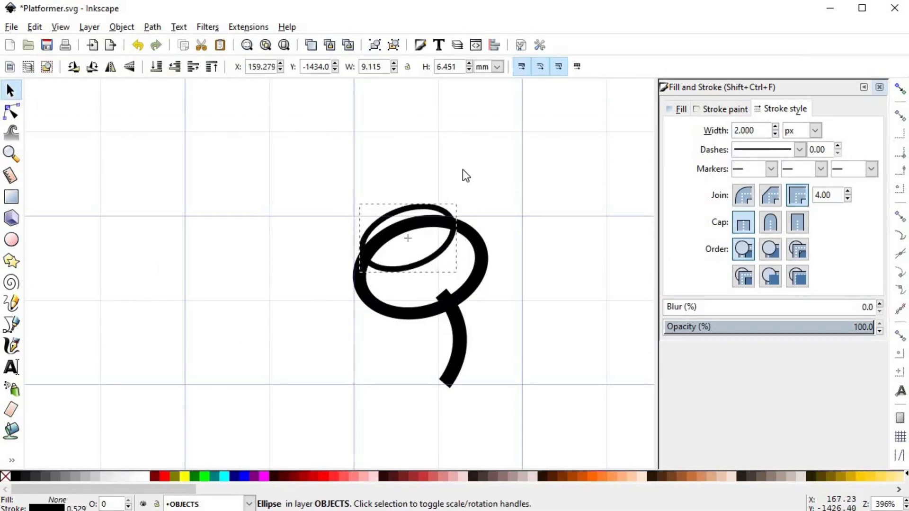
- Duplicate the thin ellipse twice, placing one copy at the flower head's lower edge and a rotated one at its right edge
key("ctrl+d")
left_click_drag(434, 256, 503, 268)
key("ctrl+d")
left_click_drag(529, 212, 429, 174)
left_click_drag(490, 294, 481, 293)
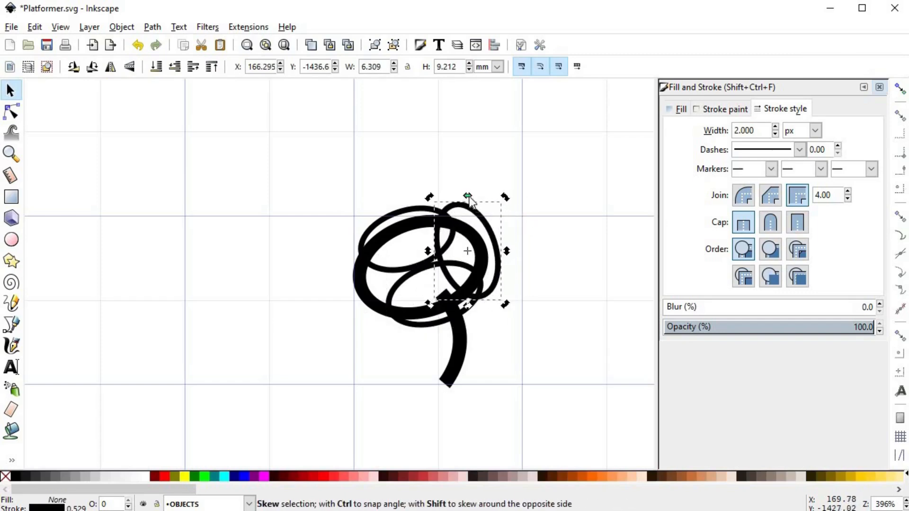
left_click_drag(505, 197, 506, 203)
- Duplicate the rotated ellipse and fit the copy to the left edge of the flower head
key("ctrl+d")
left_click_drag(497, 245, 404, 279)
left_click_drag(335, 232, 330, 233)
left_click_drag(394, 333, 395, 336)
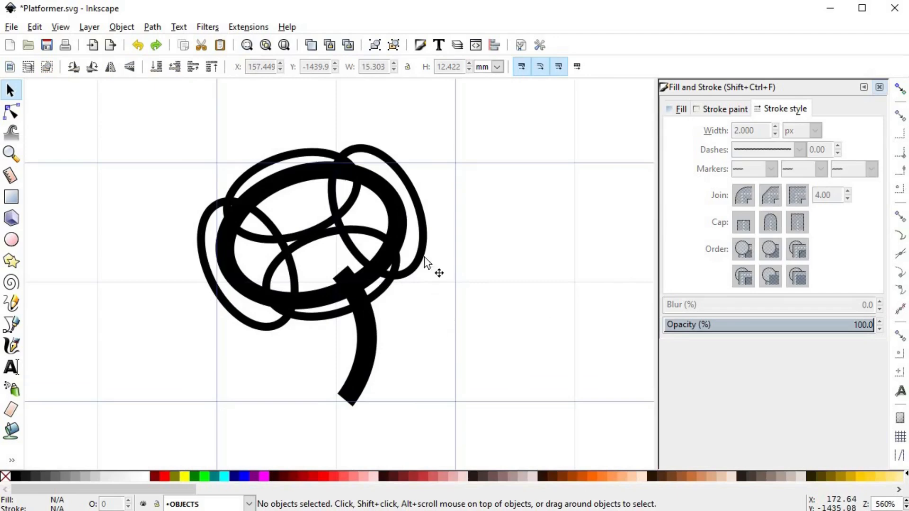
- Shrink and reposition the right and left petal ellipses so they protrude only slightly from the thick ellipse
left_click(425, 257)
left_click_drag(430, 284, 411, 257)
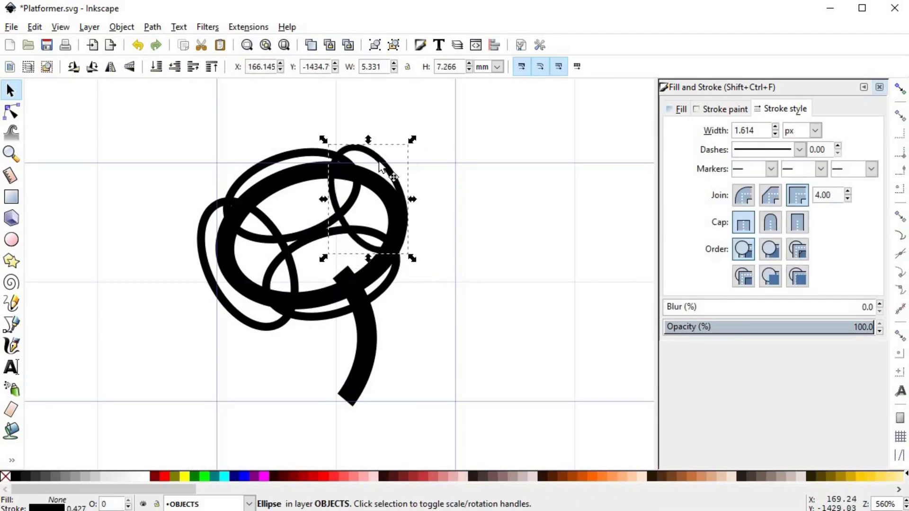
left_click_drag(382, 162, 391, 176)
left_click(202, 230)
left_click_drag(195, 336, 215, 309)
left_click_drag(283, 234, 273, 246)
left_click(273, 246)
left_click_drag(198, 205, 193, 211)
left_click_drag(204, 248, 207, 249)
- Unite the flower head's overlapping ellipses into one petal outline and set its stroke width to 2 px
left_click_drag(490, 100, 177, 354)
key("ctrl+plus")
left_click(799, 134)
left_click(800, 193)
double_click(747, 130)
type("2")
key("Return")
- Scale the petal outline to about 13.6 by 11 mm and position it over the top of the stem
left_click(481, 242)
left_click(413, 234)
left_click_drag(201, 143, 229, 165)
left_click_drag(410, 233, 406, 233)
left_click(452, 283)
scroll(452, 283, "down", 2)
scroll(452, 283, "down", 1)
left_click_drag(453, 286, 417, 272)
scroll(474, 283, "up", 1)
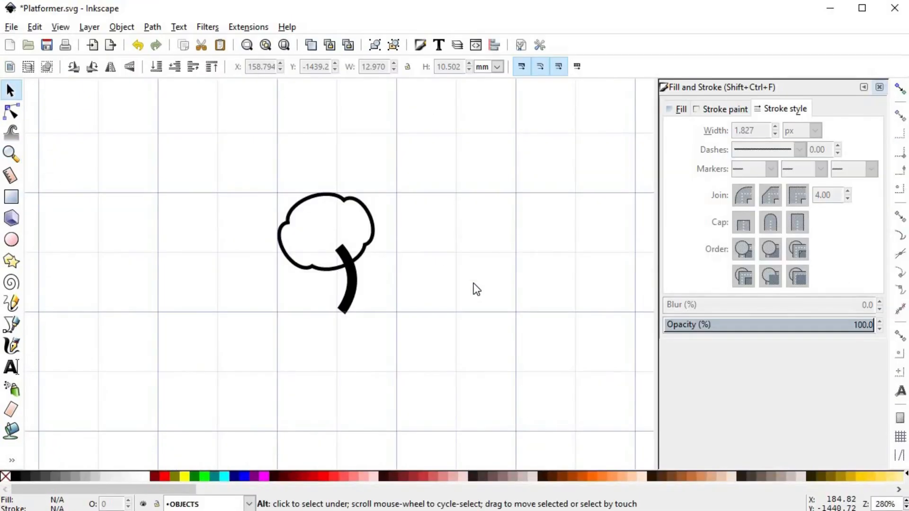
scroll(349, 219, "up", 1)
left_click(384, 195)
left_click_drag(401, 180, 409, 173)
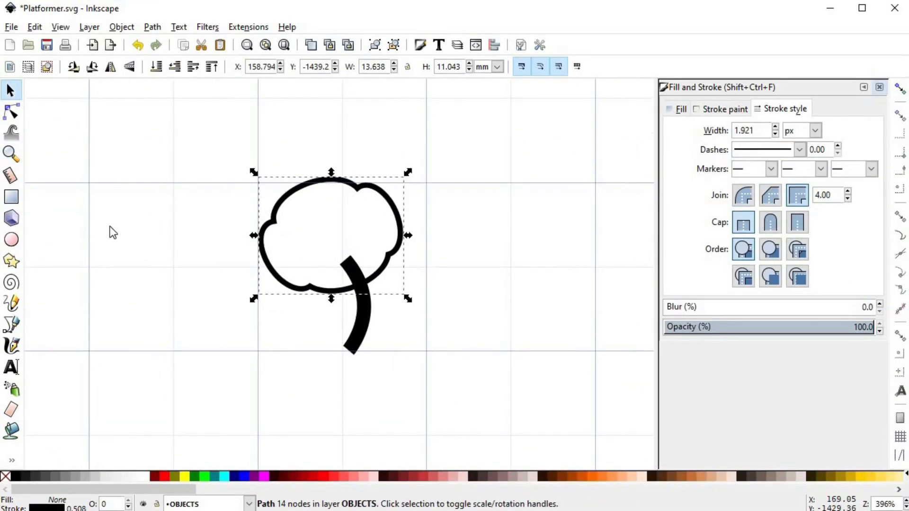
- Draw a small ellipse with a 2 px stroke inside the petals and tilt it to match the flower head
key("e")
left_click_drag(324, 235, 363, 257)
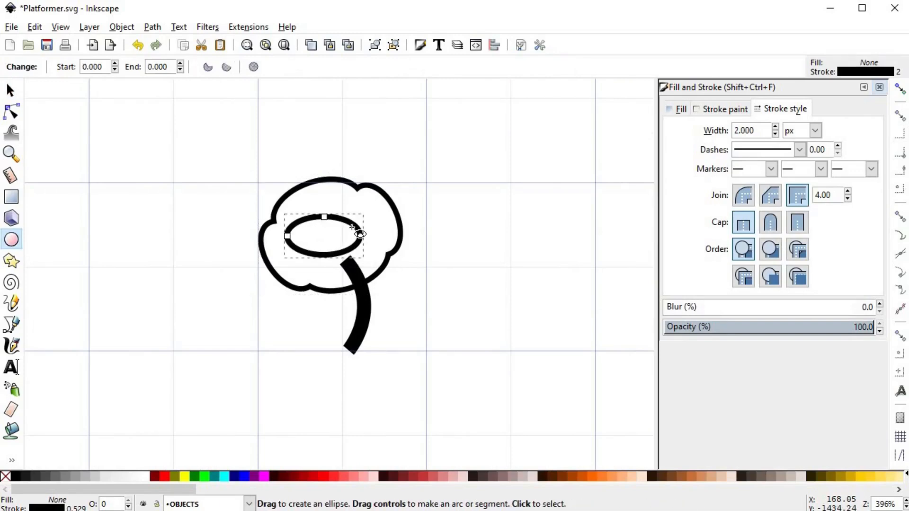
key("s")
left_click_drag(366, 214, 359, 197)
mouse_move(356, 242)
left_mouse_down()
mouse_move(377, 268)
mouse_move(359, 241)
left_mouse_up()
- Add a smaller copy of the tilted ellipse, about 4 by 2.8 mm, inside the first one
left_click(364, 243)
left_click_drag(375, 205, 331, 242)
scroll(352, 251, "up", 2)
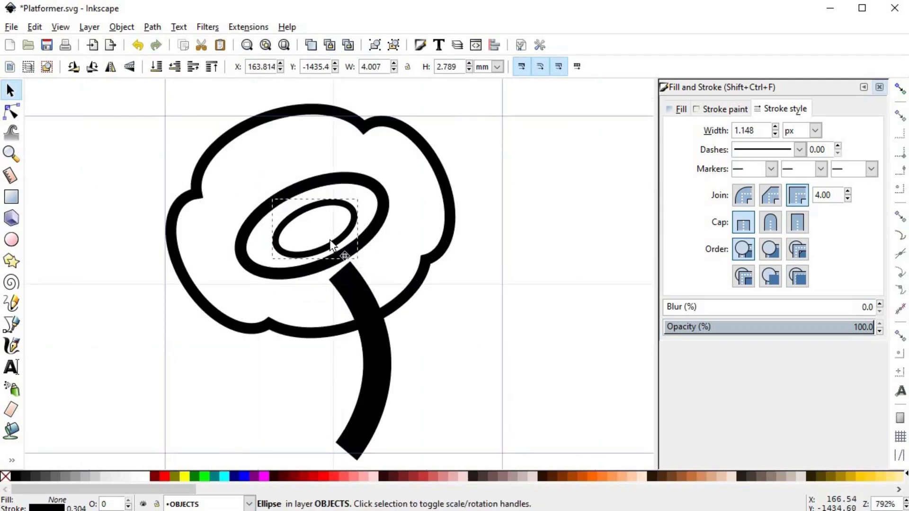
left_click(512, 301)
scroll(512, 302, "down", 3)
left_click_drag(531, 307, 441, 272)
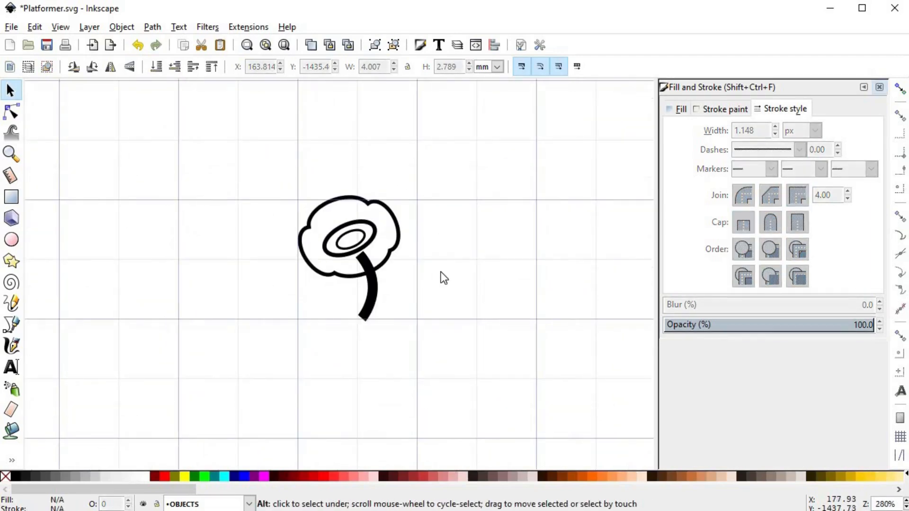
- Draw a pointed leaf outline on the left side of the stem from two connected curves
scroll(362, 298, "up", 2)
key("b")
left_click(375, 298)
left_click_drag(302, 278, 235, 300)
key("Return")
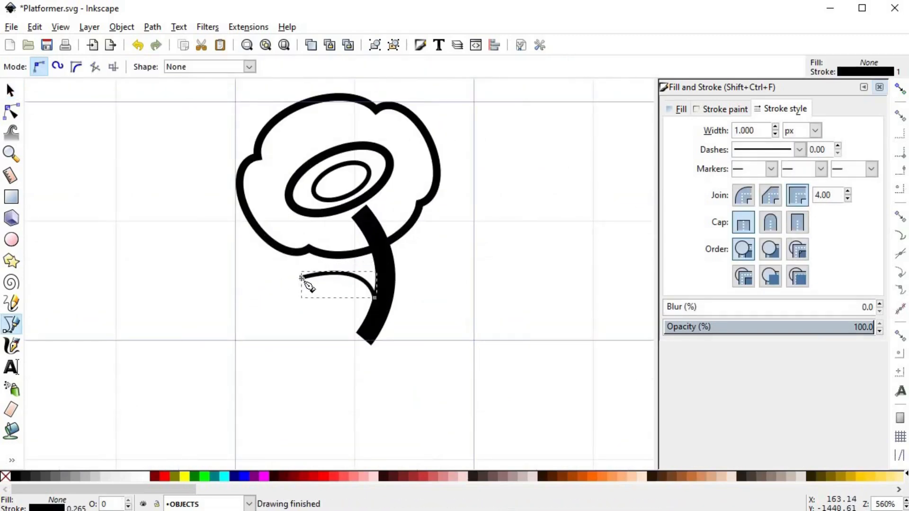
left_click(302, 277)
mouse_move(404, 310)
left_mouse_down()
mouse_move(439, 300)
mouse_move(416, 292)
mouse_move(426, 296)
left_mouse_up()
key("Return")
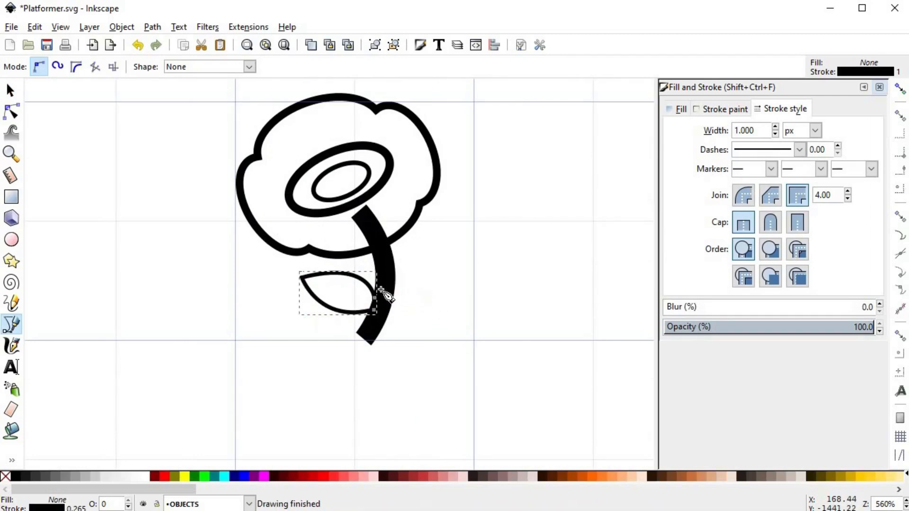
scroll(356, 297, "up", 2)
scroll(357, 297, "down", 2)
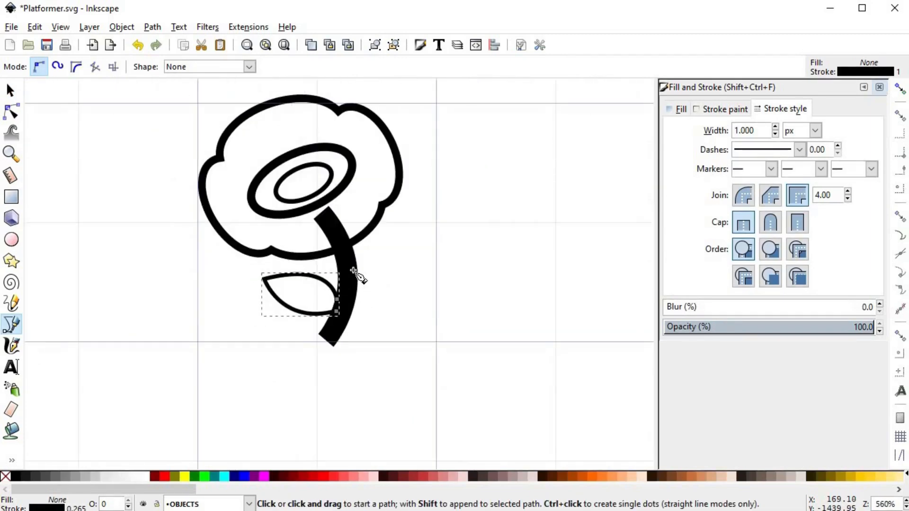
- Draw a second pointed leaf outline on the right side of the stem, slightly higher than the left leaf
left_click(354, 270)
mouse_move(370, 229)
left_mouse_down()
mouse_move(459, 286)
mouse_move(447, 292)
left_mouse_up()
key("Return")
left_click(414, 257)
mouse_move(355, 284)
left_mouse_down()
mouse_move(325, 272)
mouse_move(292, 282)
mouse_move(333, 283)
left_mouse_up()
key("Return")
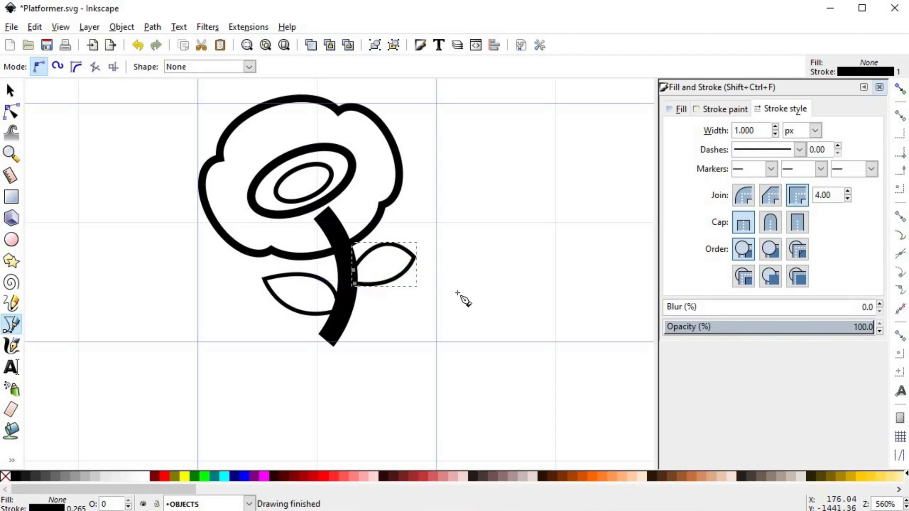
- Extend the right leaf's tip outward and adjust the curvature of its upper edge
key("n")
scroll(381, 249, "up", 2)
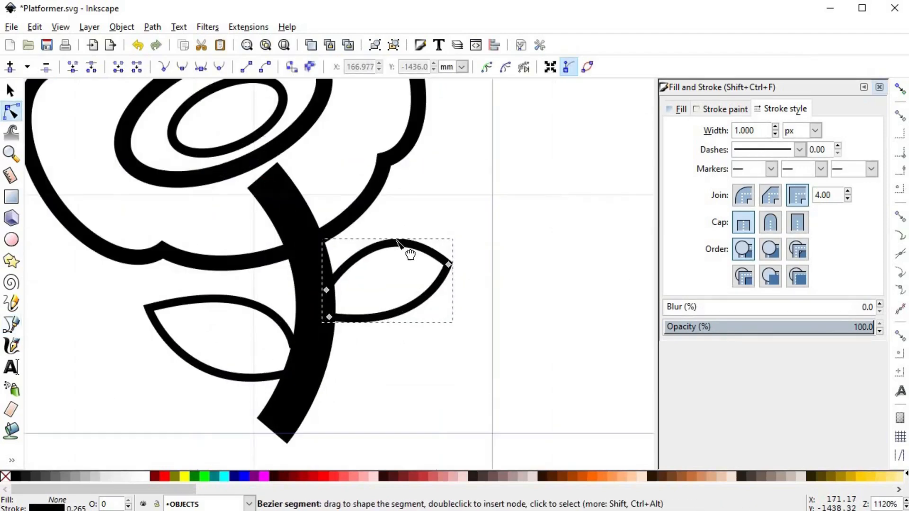
left_click_drag(460, 260, 474, 254)
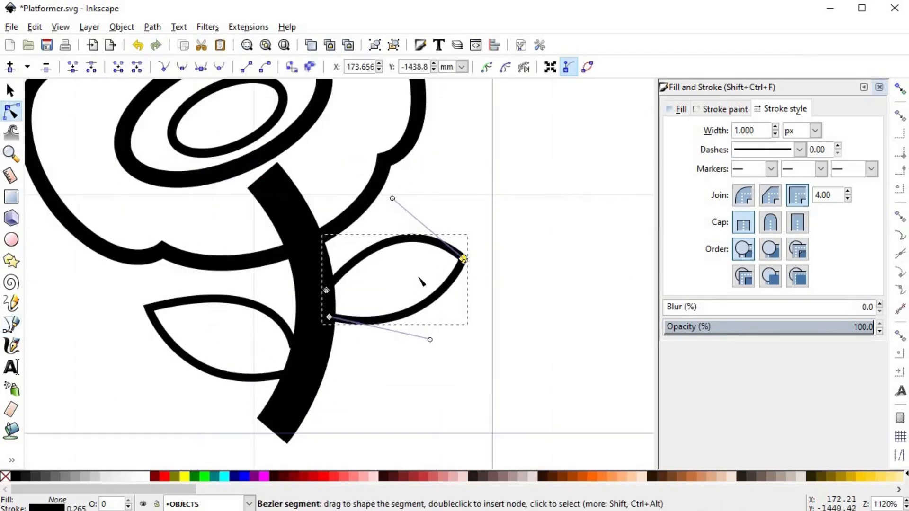
left_click_drag(381, 251, 377, 250)
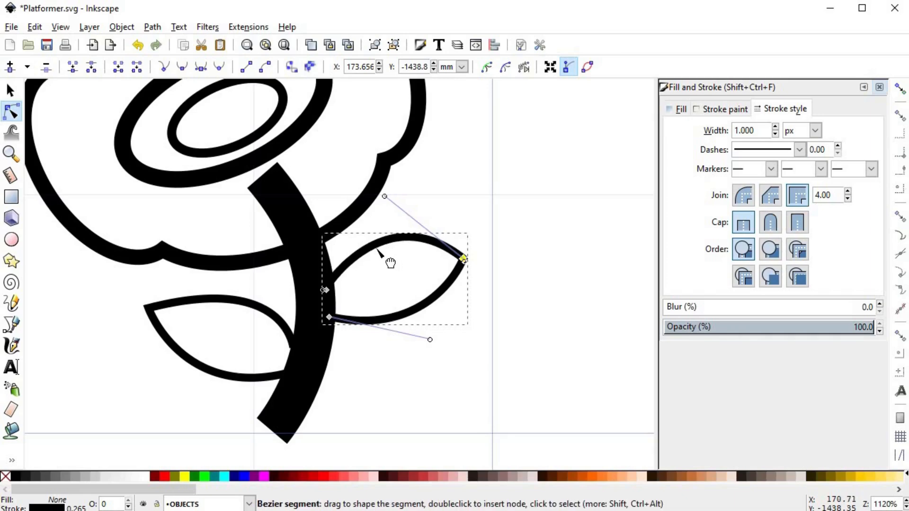
- Draw a curved midrib line inside each of the two leaves
key("b")
left_click(184, 317)
mouse_move(291, 363)
left_mouse_down()
mouse_move(344, 397)
mouse_move(356, 425)
left_mouse_up()
key("Return")
left_click(331, 300)
left_click_drag(432, 266, 497, 282)
key("Return")
key("s")
scroll(391, 361, "down", 1)
scroll(389, 353, "down", 3)
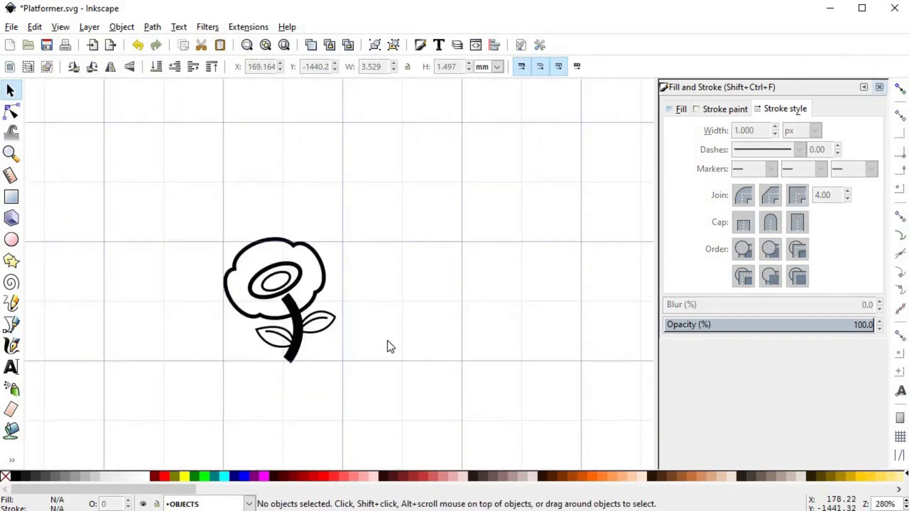
- Shrink the petal outline to about 13 by 10.5 mm around the flower's centre
scroll(270, 314, "up", 3)
left_click(418, 155)
left_click_drag(143, 98, 157, 108)
left_click_drag(380, 293, 371, 285)
scroll(413, 302, "down", 4)
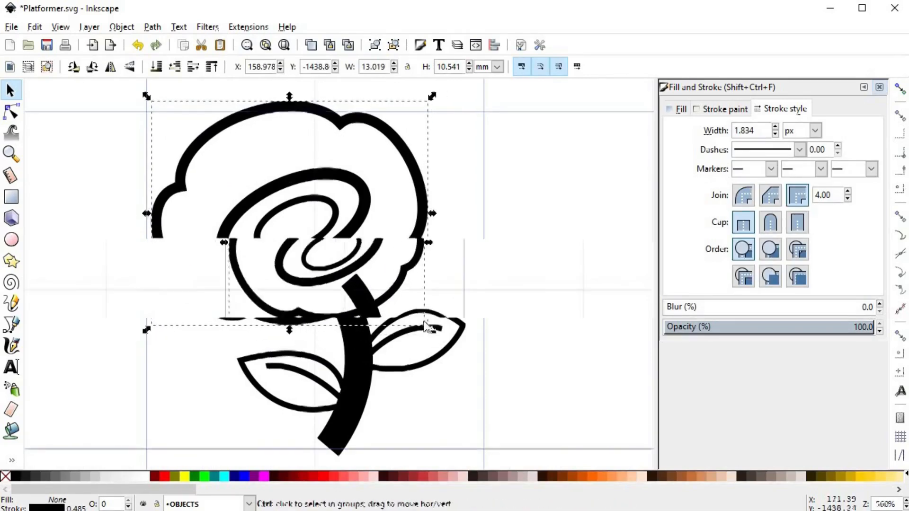
- Enlarge the left leaf slightly and nudge it against the stem
left_click(413, 302)
scroll(348, 289, "up", 3)
left_click_drag(278, 257, 260, 259)
left_click_drag(342, 292, 346, 291)
- Nudge the petal outline and the centre ellipses slightly to balance the flower head
left_click(458, 251)
scroll(454, 243, "down", 1)
left_click_drag(470, 284, 396, 229)
left_click_drag(433, 235, 434, 231)
left_click(438, 289)
scroll(408, 288, "up", 1)
scroll(396, 332, "down", 2)
left_click_drag(421, 334, 305, 245)
left_click_drag(374, 300, 371, 252)
left_click(347, 199)
key("ctrl+z")
left_click(403, 314)
key("space")
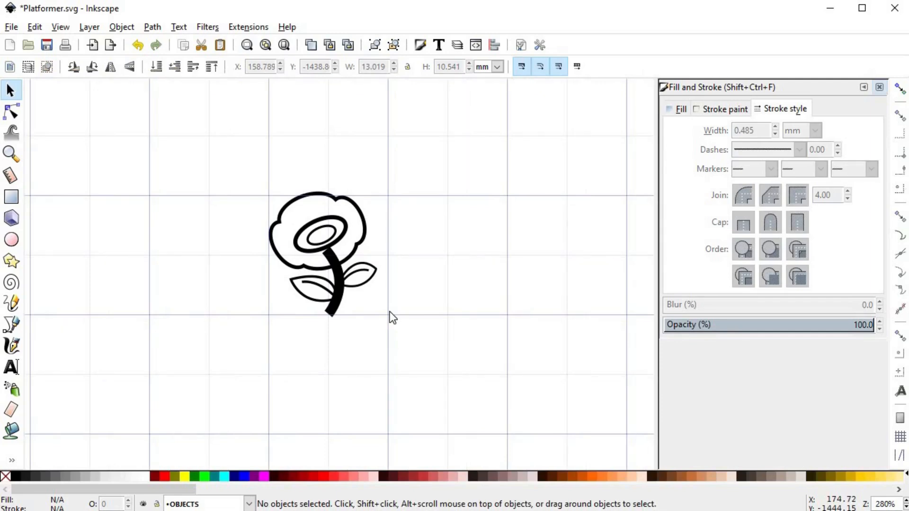
- Convert the stem's stroke to a path and open its lower end for node editing
left_click(333, 316)
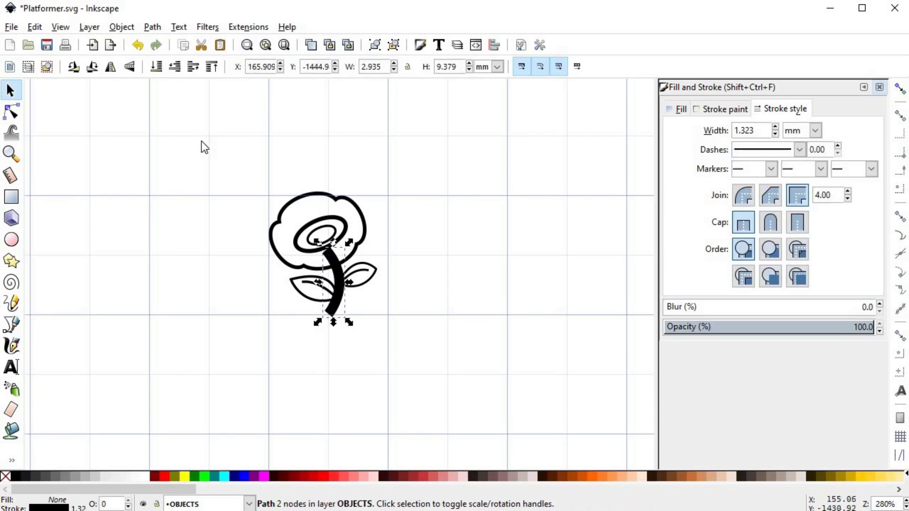
left_click(152, 27)
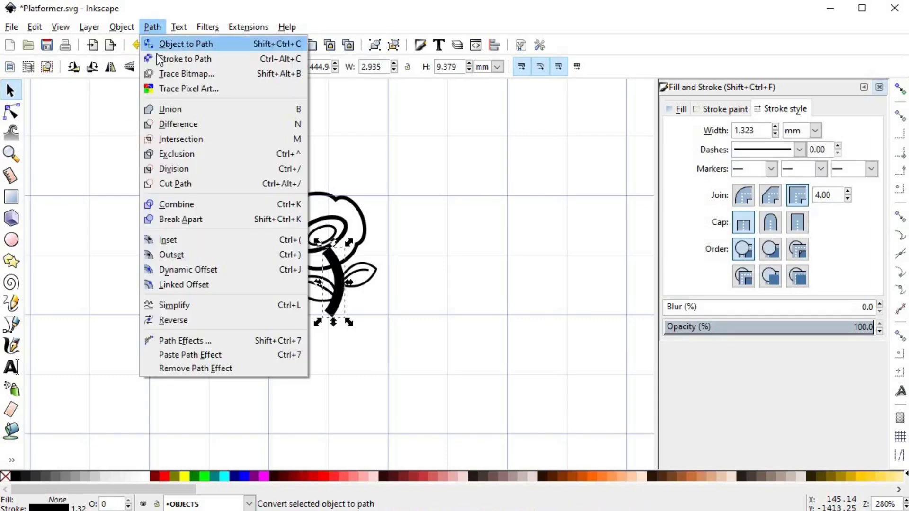
left_click(180, 59)
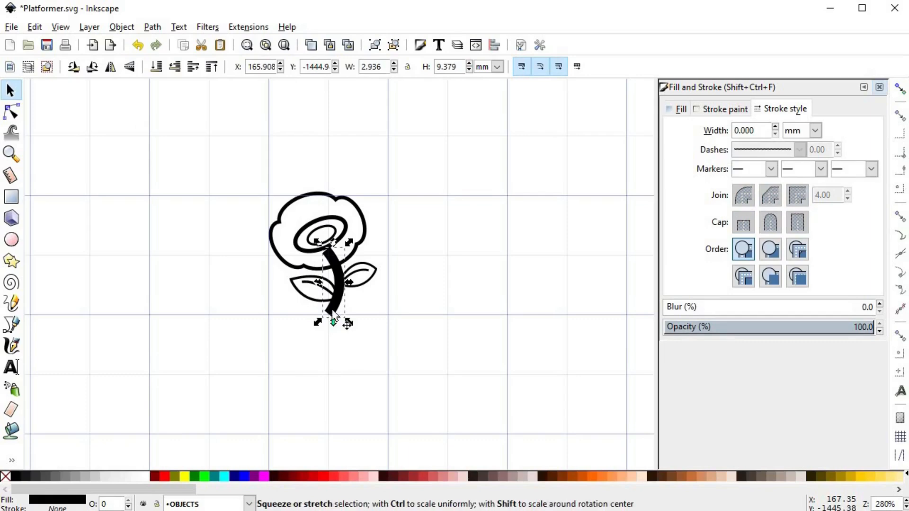
double_click(333, 309)
scroll(337, 328, "up", 4)
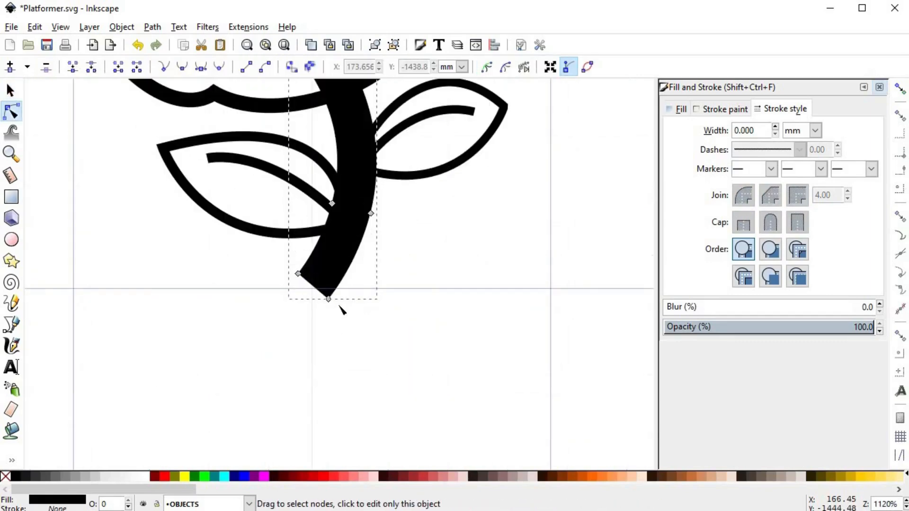
- Flatten the stem's lower end by moving its two end nodes onto the horizontal grid line
left_click_drag(331, 302, 289, 290)
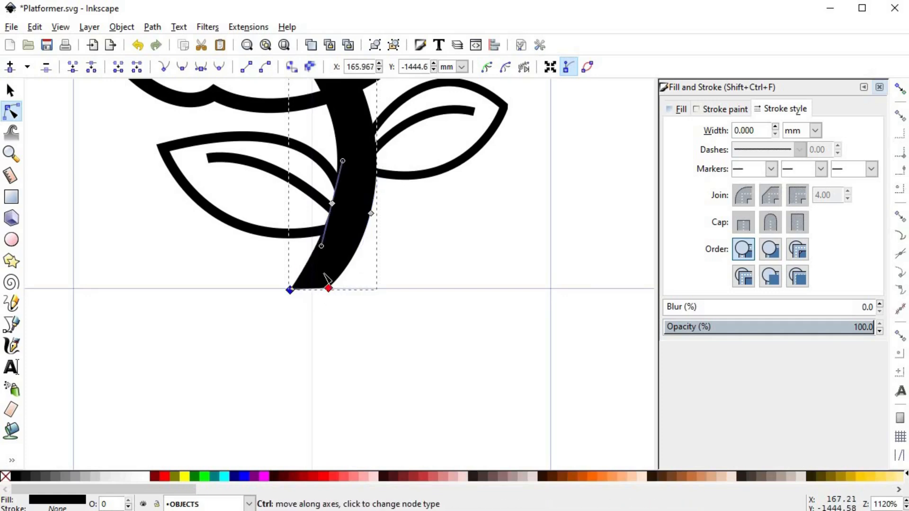
key("s")
scroll(387, 282, "down", 2)
scroll(387, 277, "down", 2)
scroll(429, 267, "up", 3)
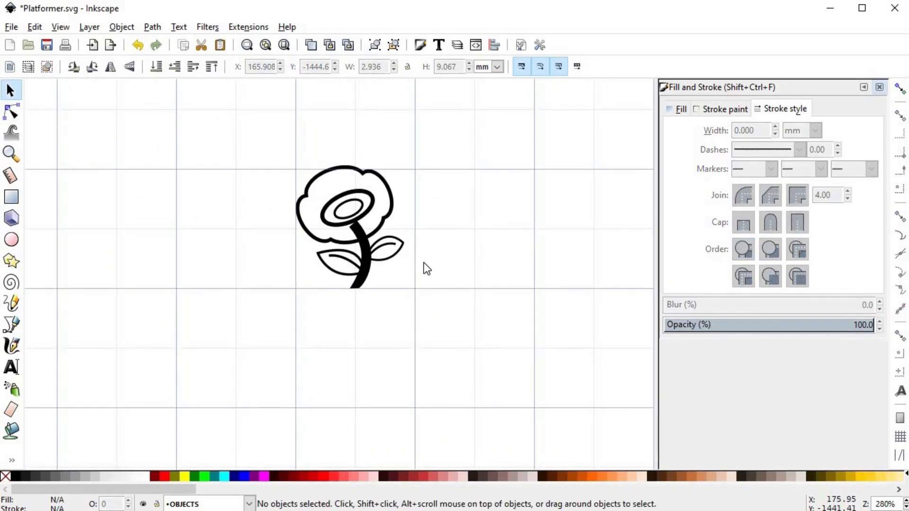
key("space")
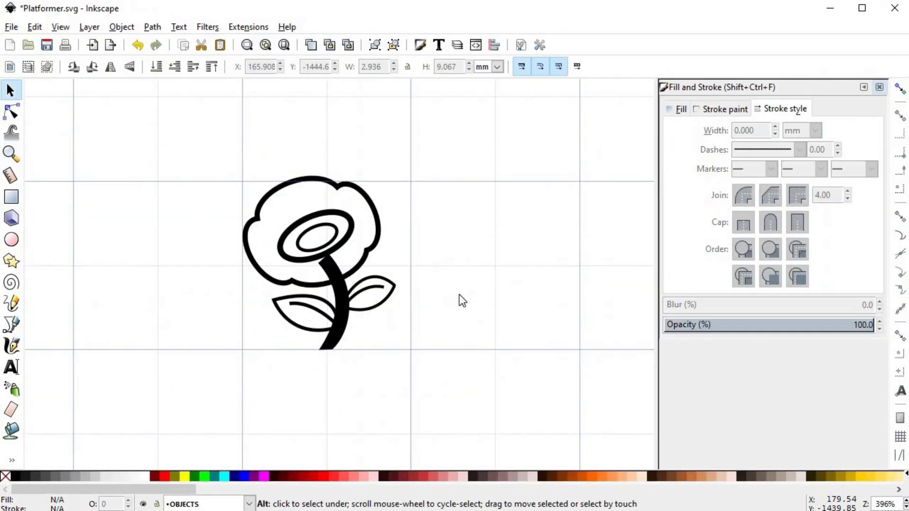
- Fill the petal shape with flat red f02400 and remove its stroke
left_click(380, 215)
left_click(681, 109)
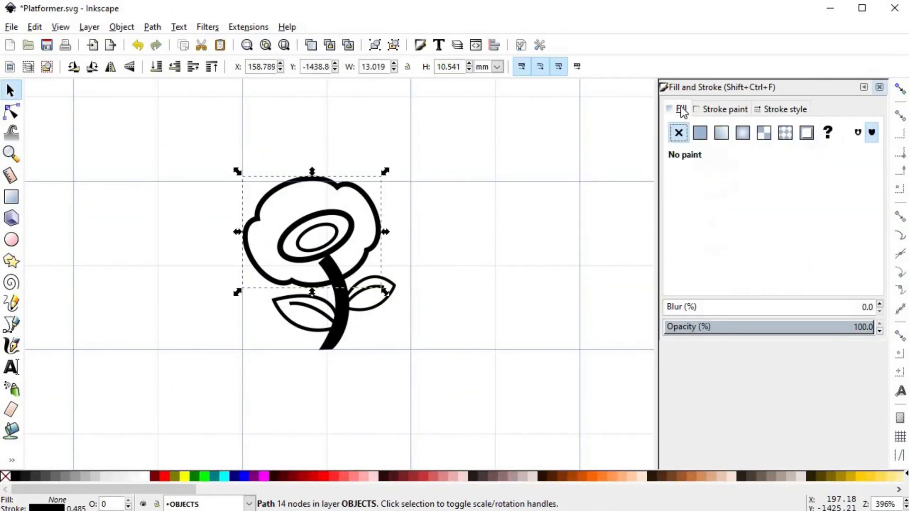
left_click(701, 133)
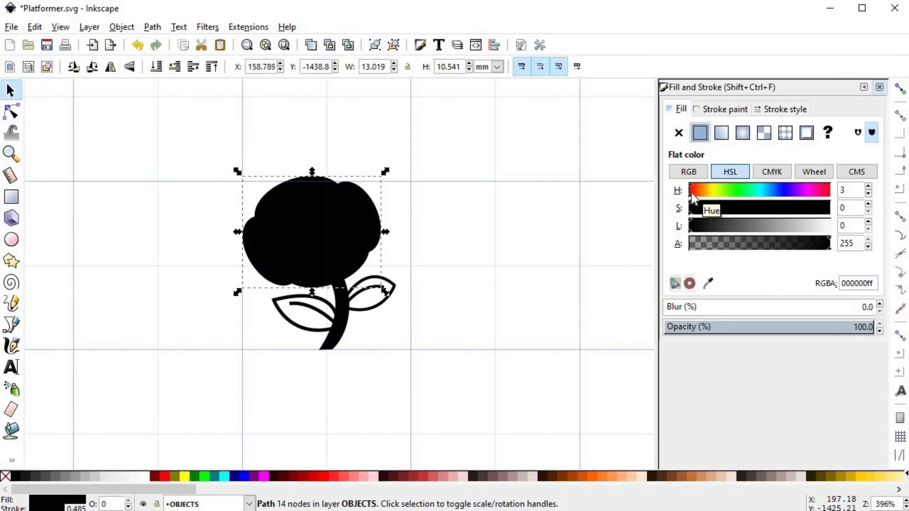
left_click_drag(753, 210, 830, 210)
left_click_drag(762, 226, 757, 225)
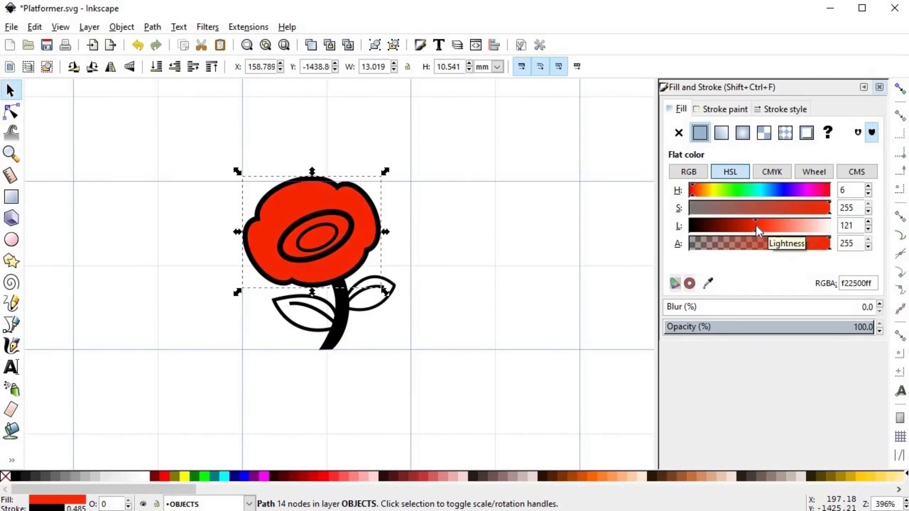
left_click(6, 476, "shift")
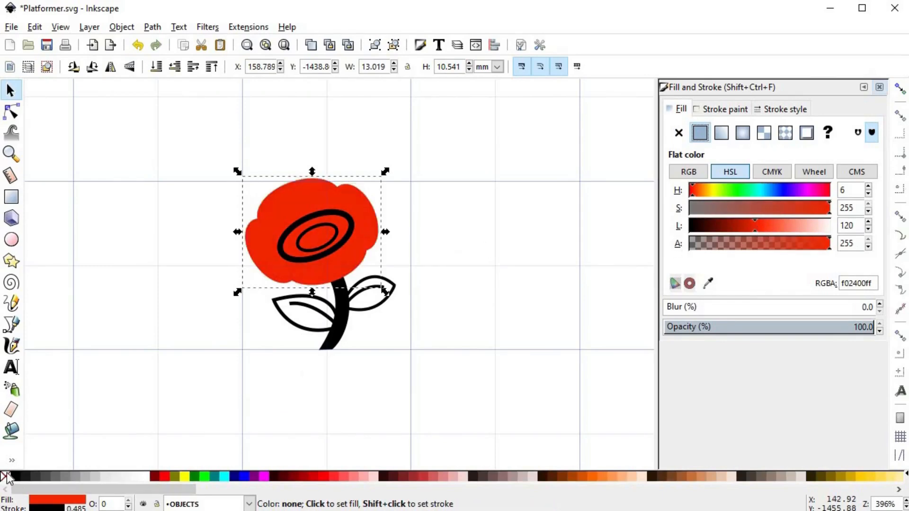
left_click(431, 253)
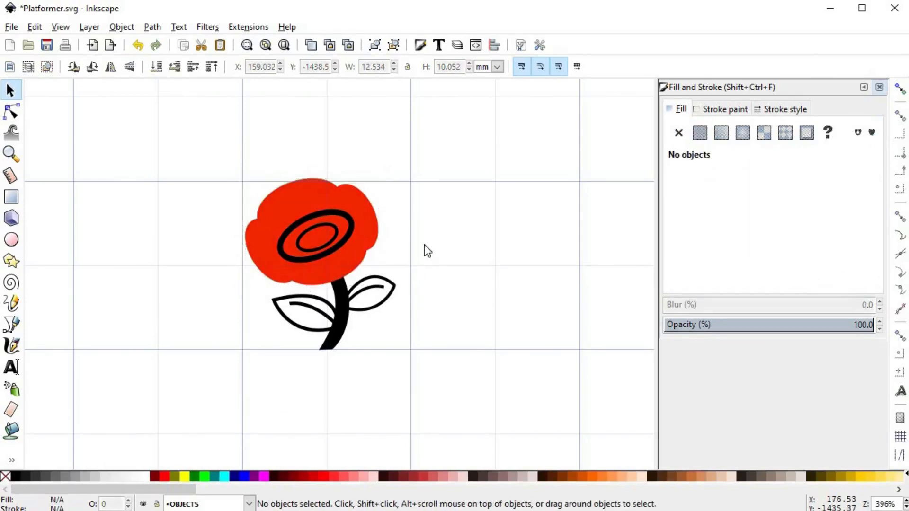
- Fill the outer centre ellipse with light grey f0f0f0 and remove its stroke
left_click(353, 228)
key("alt")
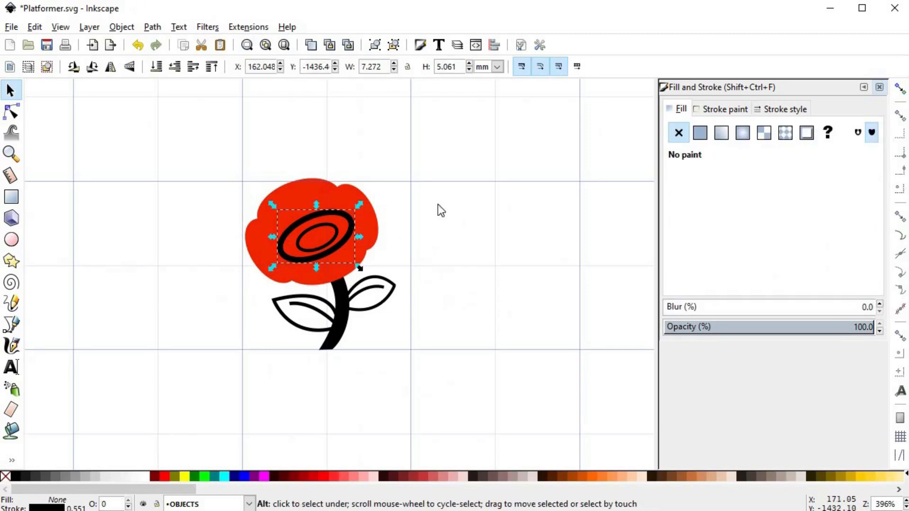
left_click(700, 134)
left_click_drag(726, 208, 689, 209)
left_click_drag(808, 228, 821, 228)
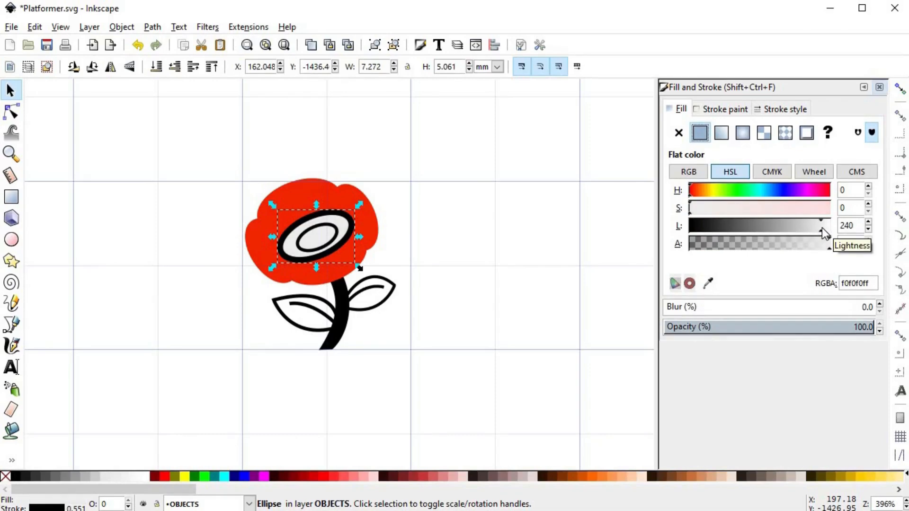
left_click(8, 476, "shift")
- Fill the inner centre ellipse with orange ff5b12 and remove its stroke
left_click(314, 228)
left_click(328, 218)
left_click_drag(356, 208, 358, 207)
left_click(322, 216)
left_click(332, 234)
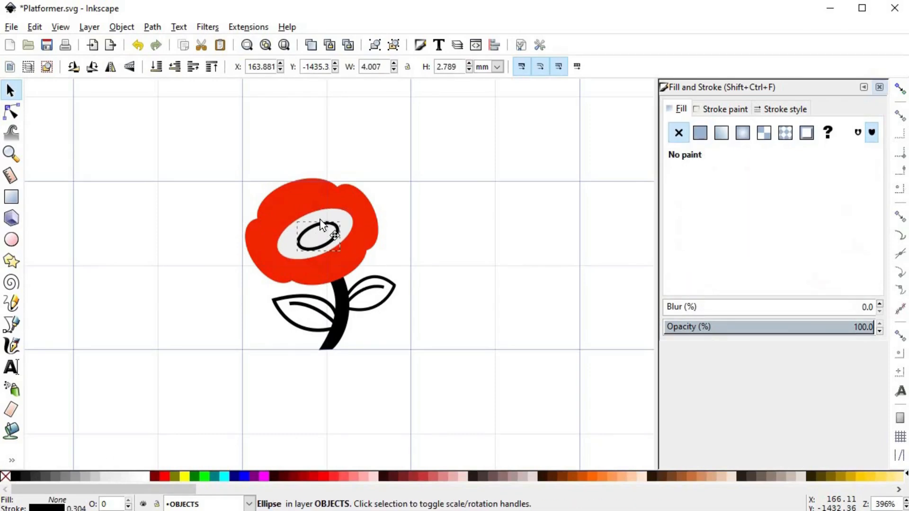
left_click(699, 133)
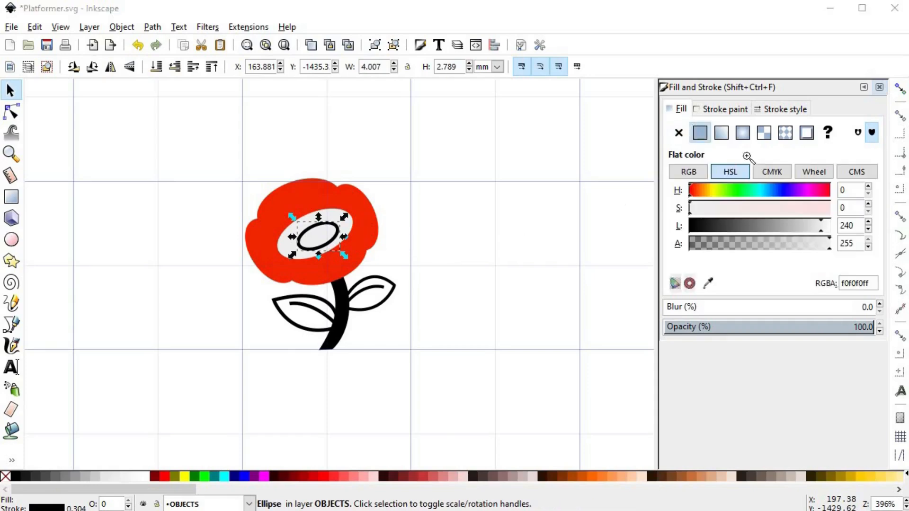
left_click(697, 190)
mouse_move(709, 205)
left_mouse_down()
mouse_move(830, 208)
mouse_move(823, 229)
mouse_move(765, 228)
left_mouse_up()
left_click(5, 476, "shift")
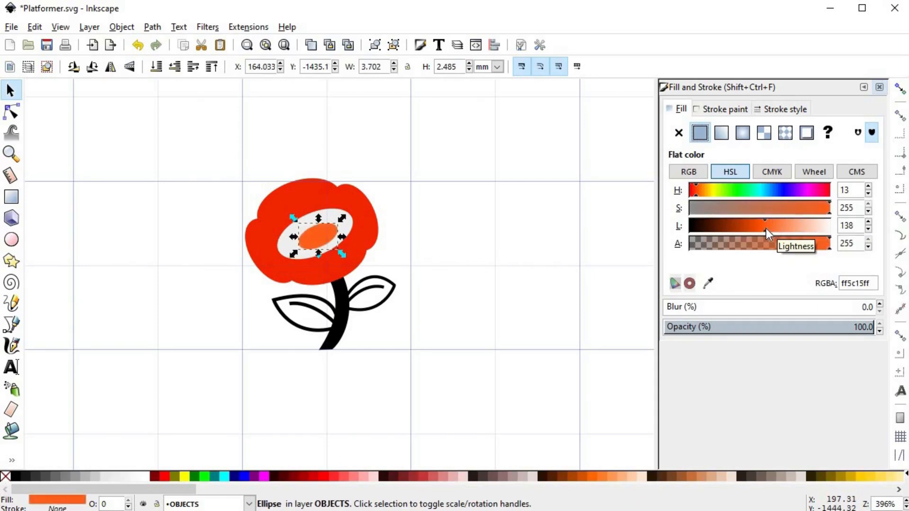
- Nudge both centre ellipses together slightly up and to the left within the petals
key("Escape")
left_click(316, 239)
left_click(308, 224, "shift")
left_click_drag(313, 235, 310, 233)
key("Escape")
left_click(308, 238)
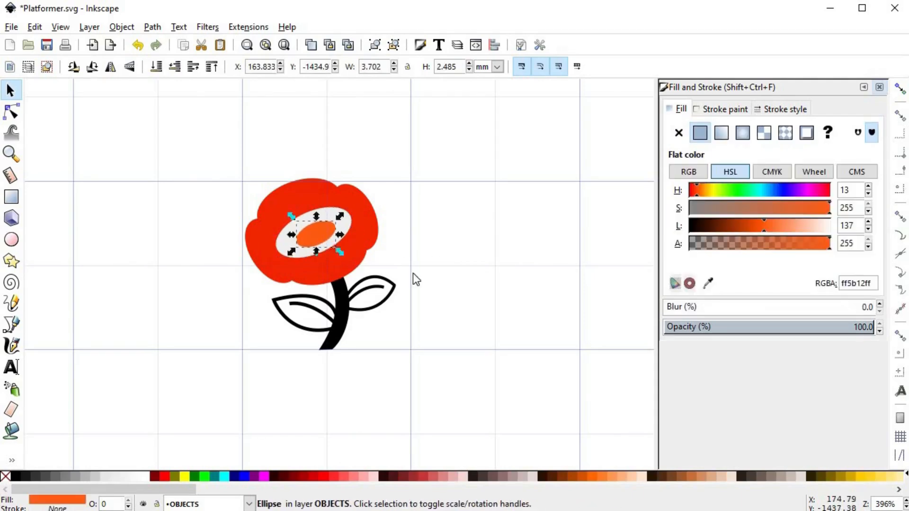
- Fill the stem with green 48a326
key("Escape")
scroll(414, 273, "down", 1)
scroll(411, 282, "up", 2)
left_click(329, 303)
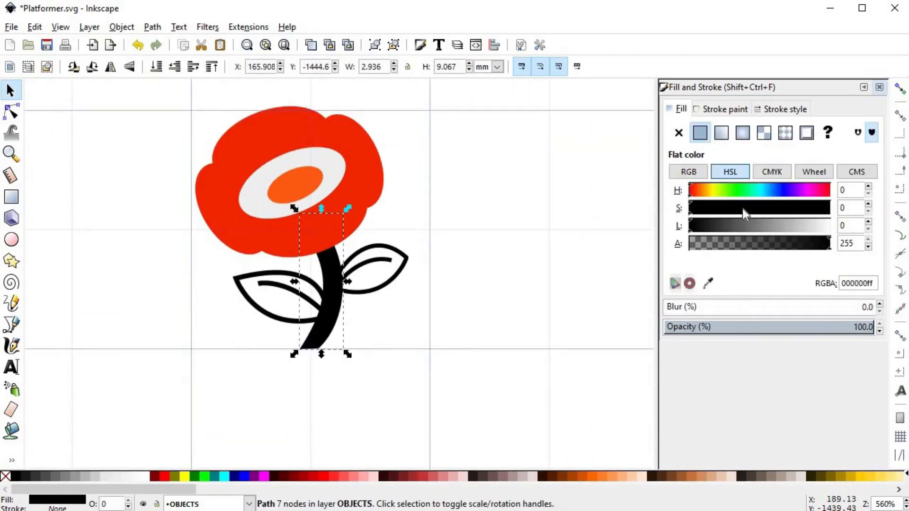
left_click_drag(765, 229, 743, 230)
- Give both leaves the stem's green 48a326 as their fill and remove their outlines
left_click(290, 275)
key("d")
left_click(340, 259, "shift")
left_click(342, 258)
key("s")
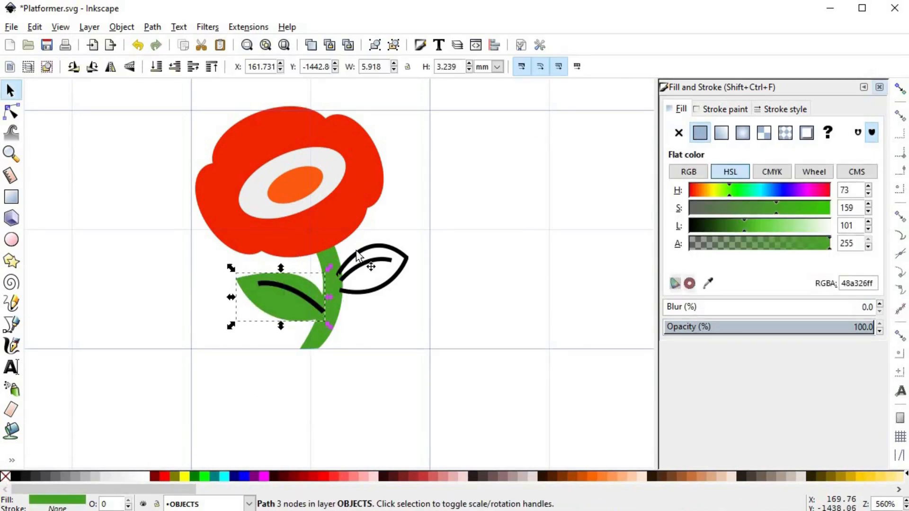
left_click(357, 252)
key("d")
left_click(331, 287, "shift")
left_click(331, 288)
left_click(5, 477, "shift")
key("s")
- Sample the stem's green for both leaf vein strokes and darken it to 306c19
left_click(350, 271)
left_click(317, 304, "shift")
key("d")
left_click(331, 287, "shift")
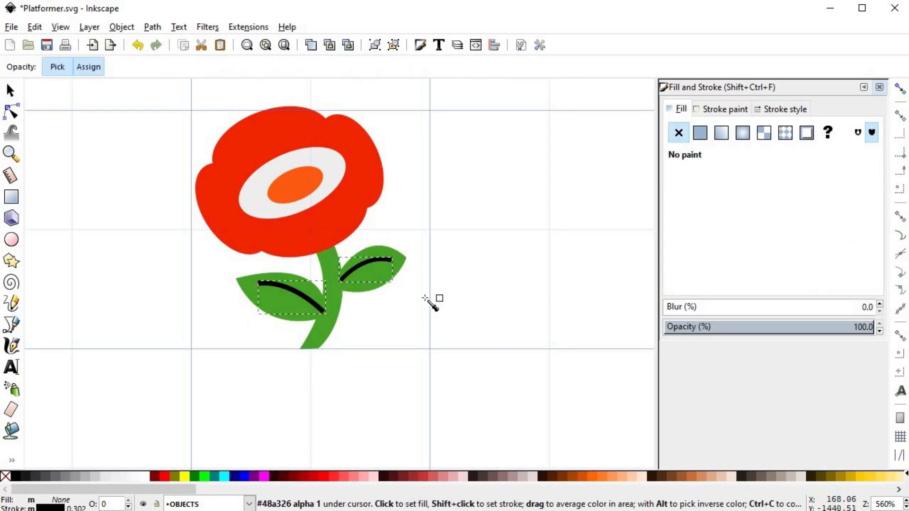
left_click(736, 113)
left_click(719, 224)
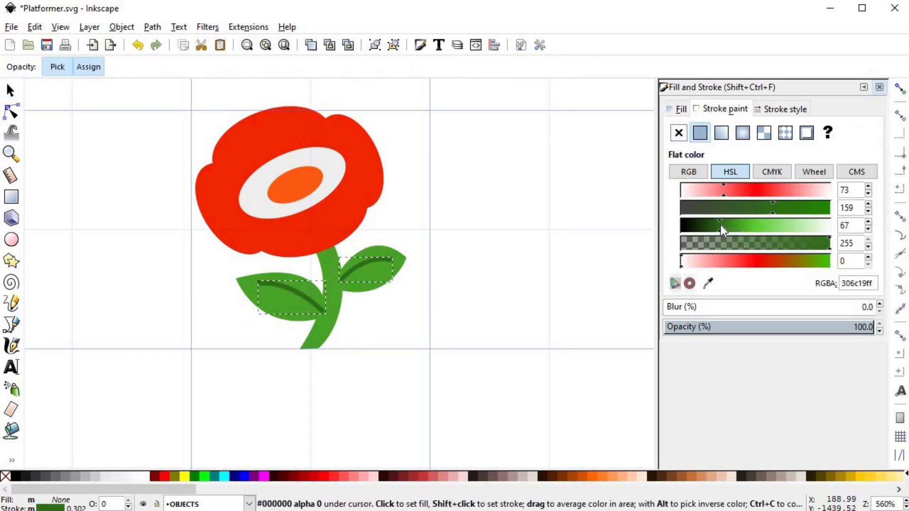
- Shorten both leaf veins slightly by pulling their inner end nodes away from the stem
key("n")
key("Escape")
left_click(319, 309)
left_click_drag(324, 311, 345, 279)
left_click(350, 272)
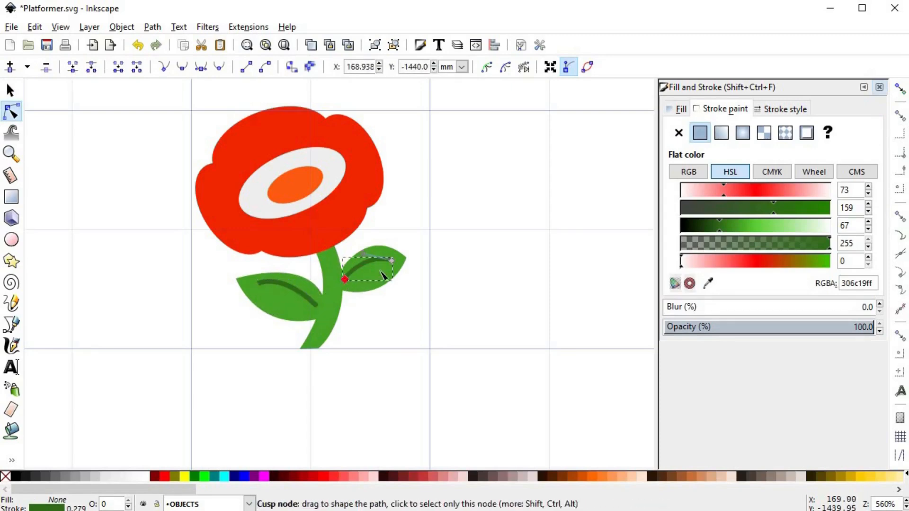
key("s")
key("Escape")
scroll(416, 317, "down", 4)
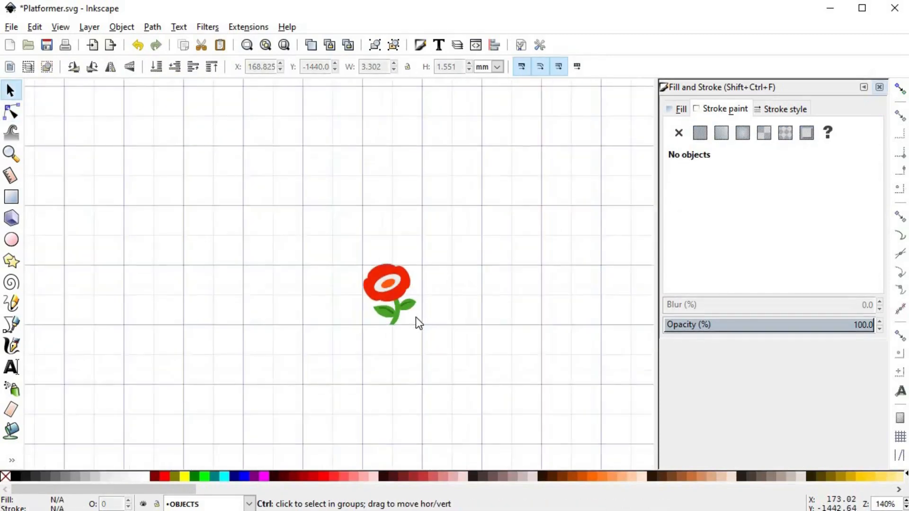
scroll(415, 317, "up", 3)
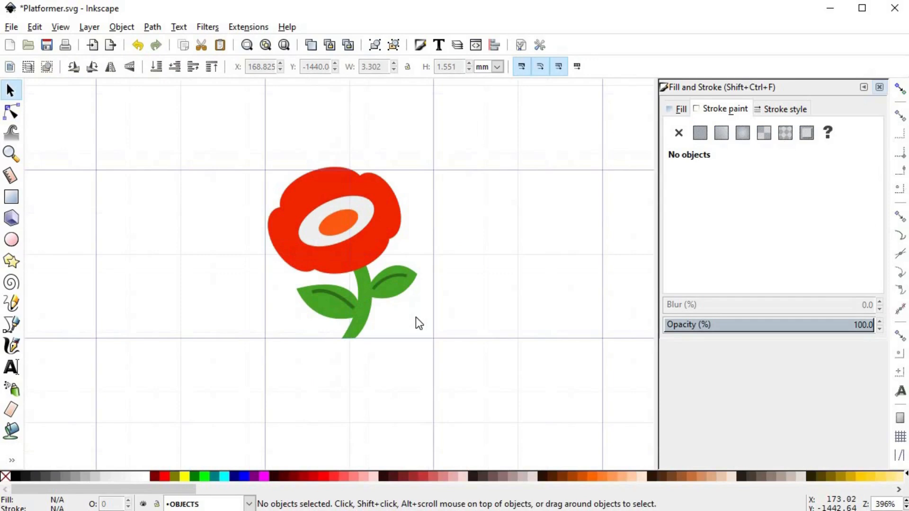
- Duplicate the petal shape and cut an upward-offset copy from it with Difference, leaving a crescent for the lower-edge shadow
key("alt")
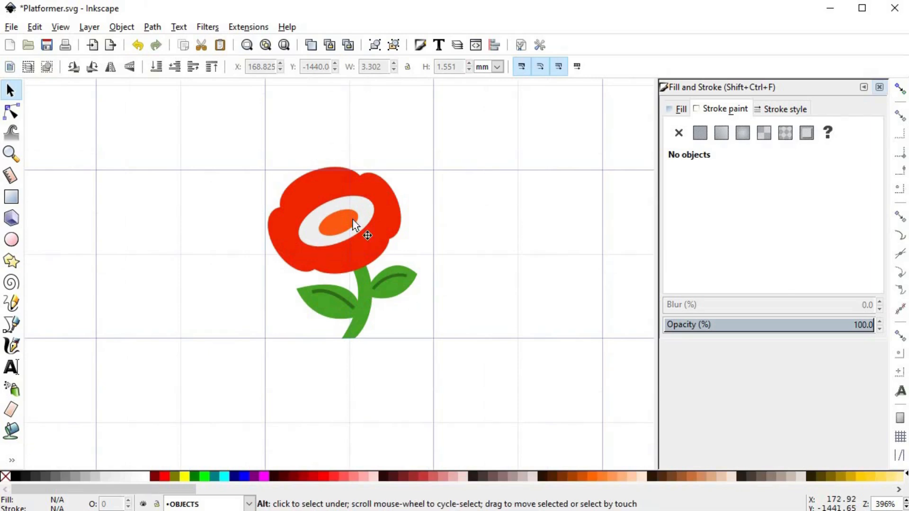
left_click(333, 177, "alt")
key("Home")
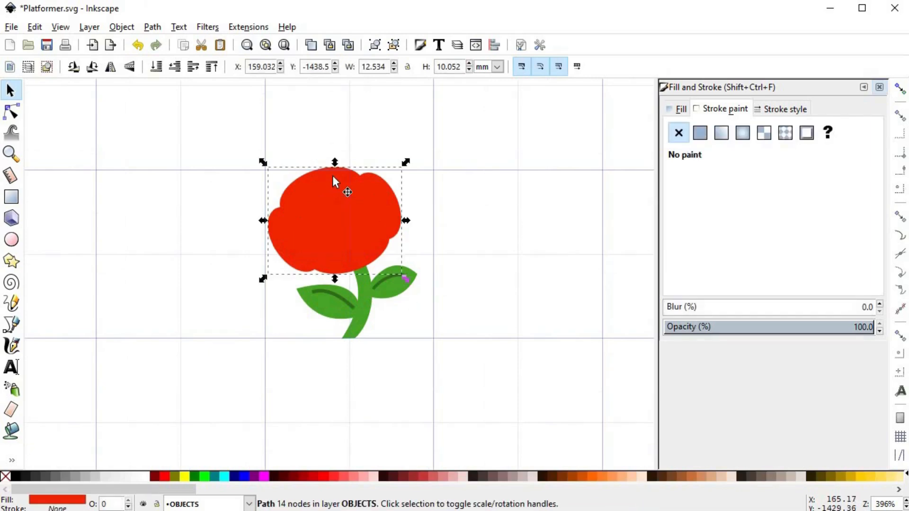
left_click(526, 476)
left_click_drag(323, 205, 320, 196)
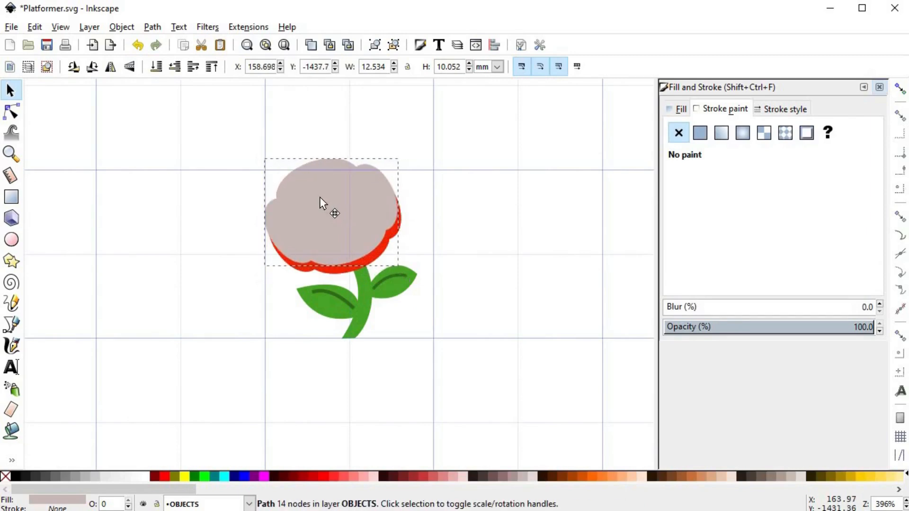
left_click(350, 270, "shift")
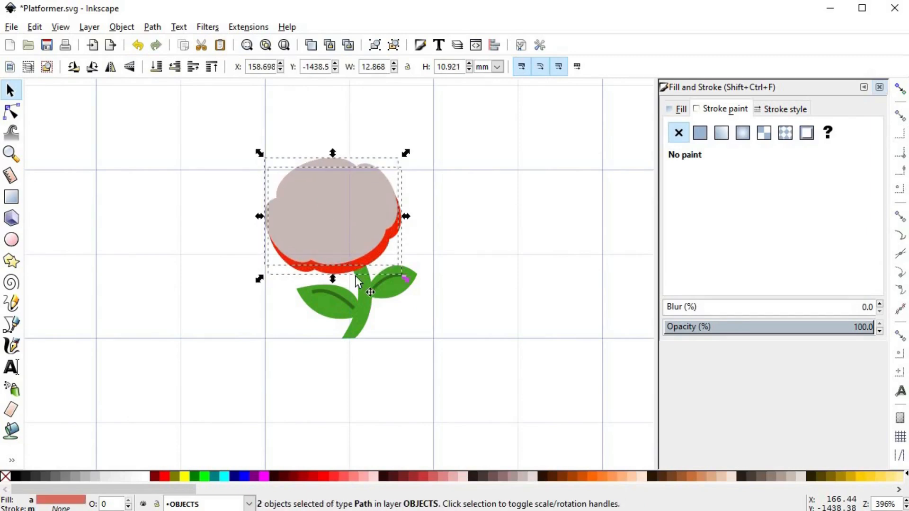
key("ctrl+minus")
- Fill the petal shadow crescent with the petals' red, darkened to a deep red by lowering its lightness
key("d")
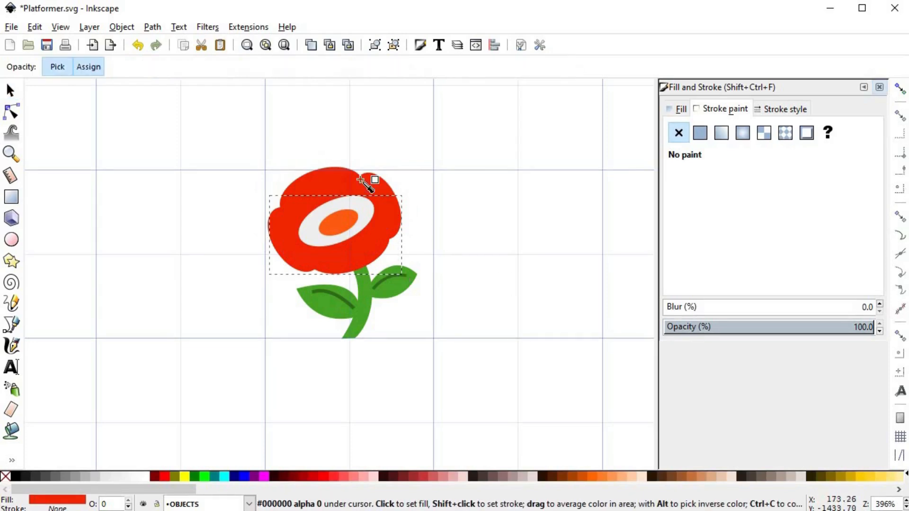
left_click(676, 109)
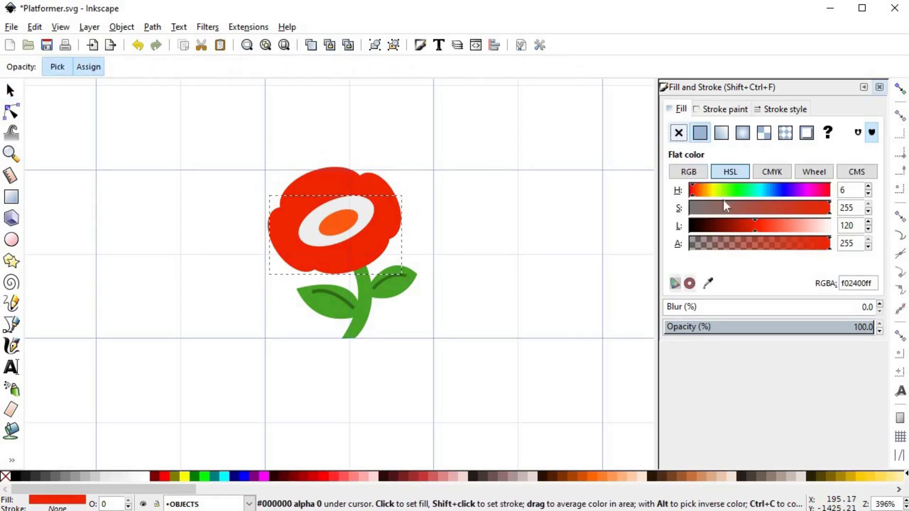
left_click(742, 228)
left_click_drag(742, 228, 734, 226)
key("s")
left_click(399, 316)
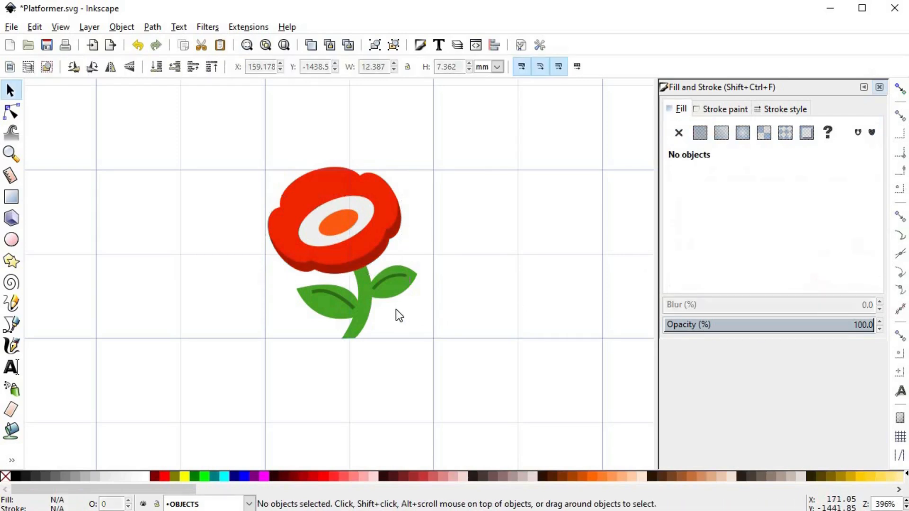
- Draw a closed five-sided outline around the top of the stem and bend its lower edge into a slight curve
scroll(376, 269, "up", 3)
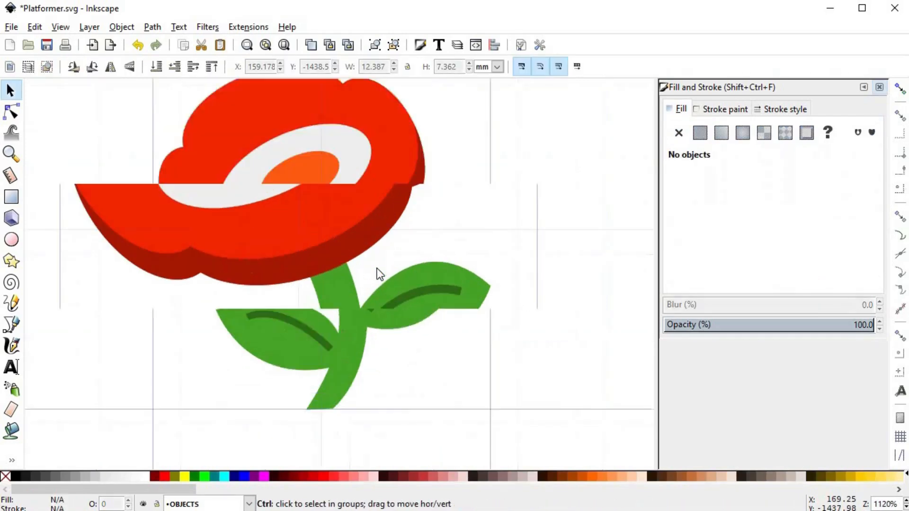
key("b")
left_click(273, 273)
left_click(300, 317)
left_click(373, 273)
left_click(349, 208)
left_click(283, 246)
left_click(274, 274)
key("n")
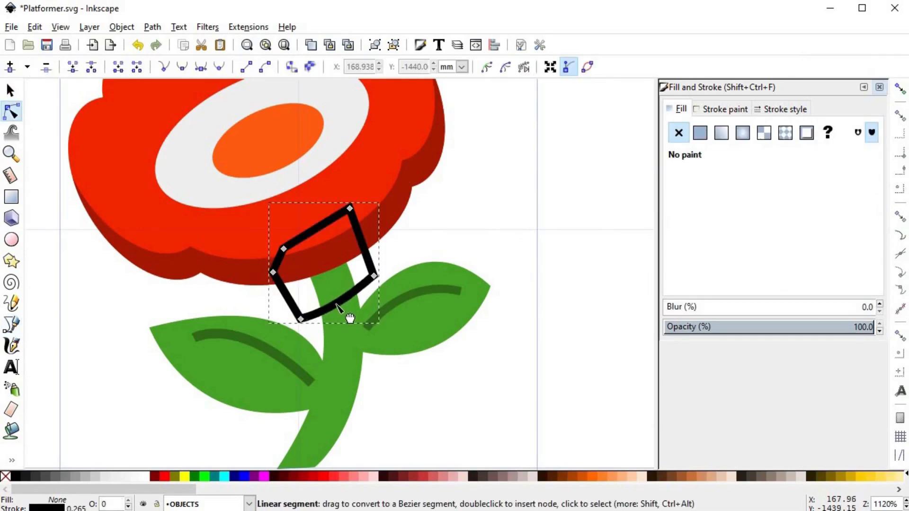
- Intersect the outline with a duplicate of the stem to get a shadow piece at the stem's top
key("s")
left_click(337, 279, "ctrl")
left_click(366, 281, "shift")
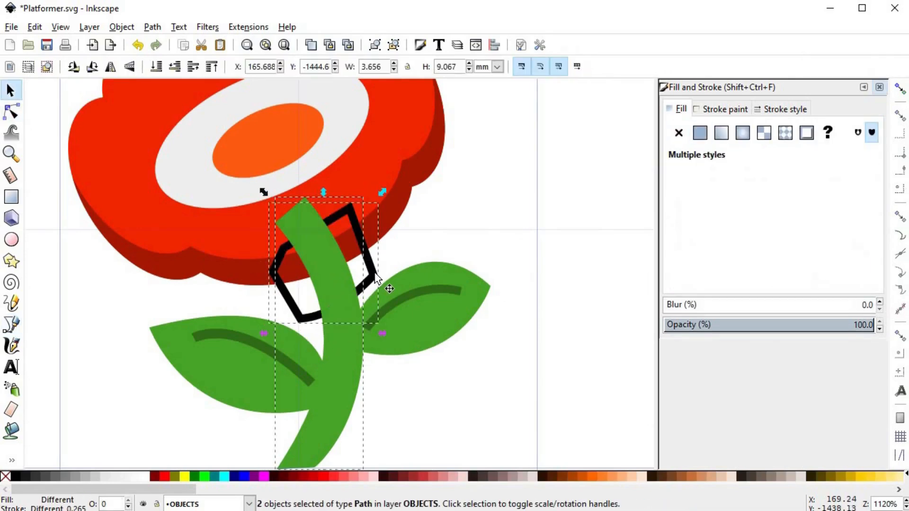
key("ctrl+asterisk")
- Fill the stem shadow piece with dark green 2e6818, based on the stem's green, and remove its stroke
key("d")
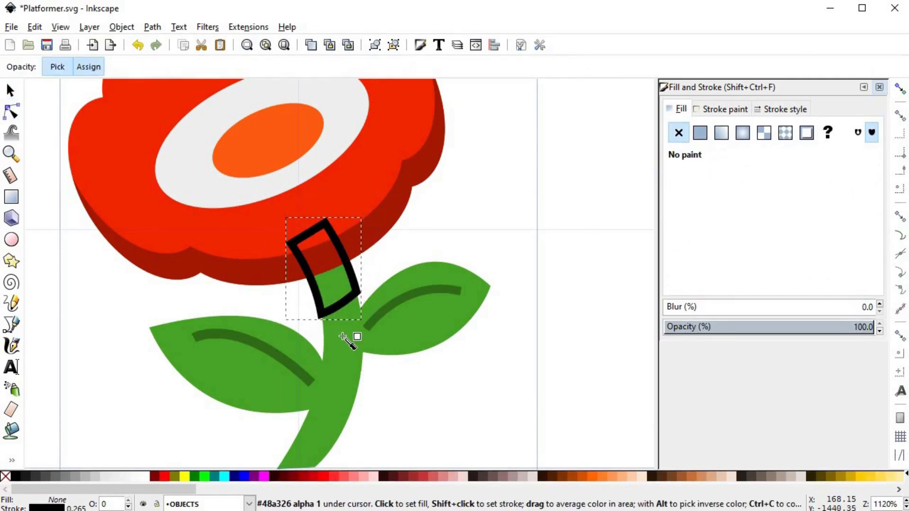
left_click(340, 348)
left_click(6, 476, "shift")
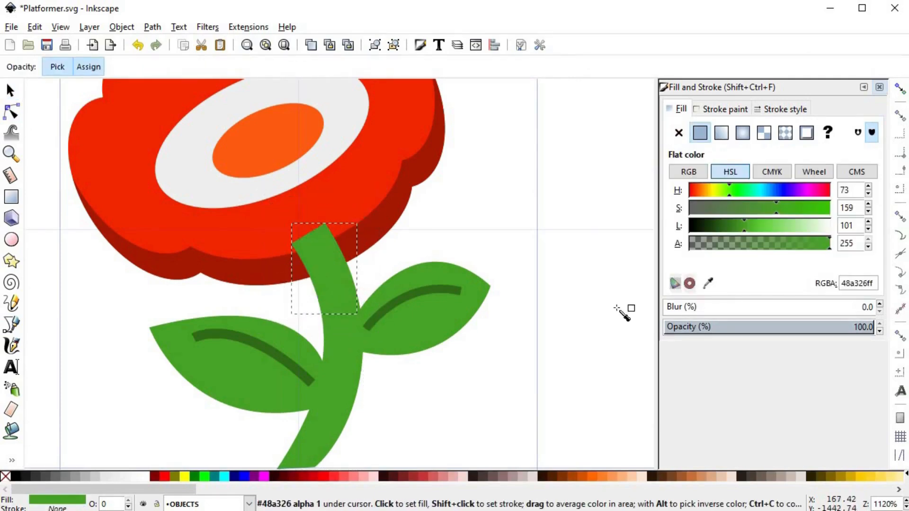
left_click(732, 227)
left_click_drag(733, 227, 725, 226)
key("s")
- Lower the dark stem shadow piece in the stacking order until it lies behind the petals
left_click(174, 66)
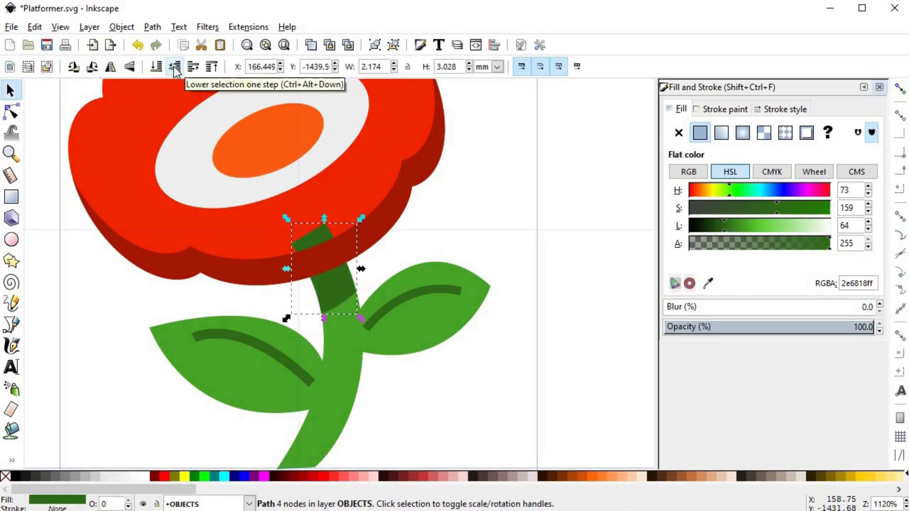
left_click(439, 374)
scroll(439, 381, "down", 5)
scroll(436, 382, "up", 5)
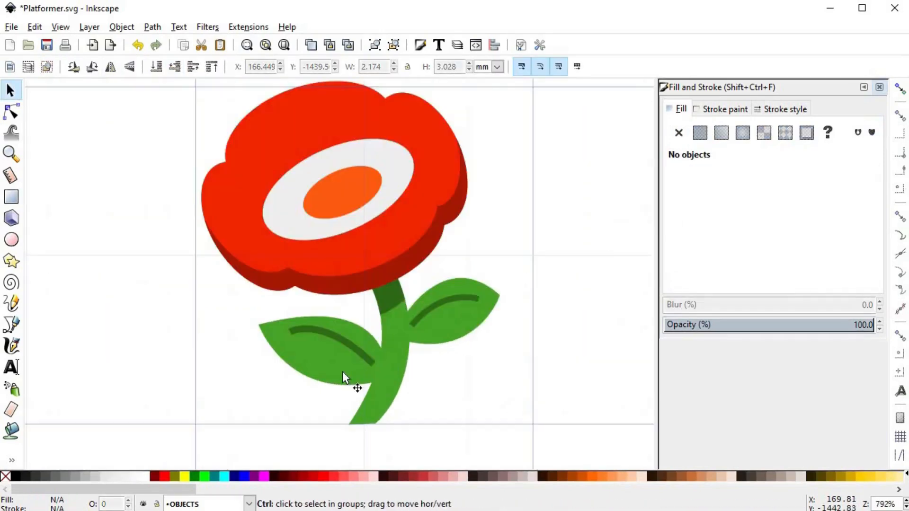
- Draw a closed outline around the lower half of the left leaf, with its upper edge curving along the leaf's vein
key("b")
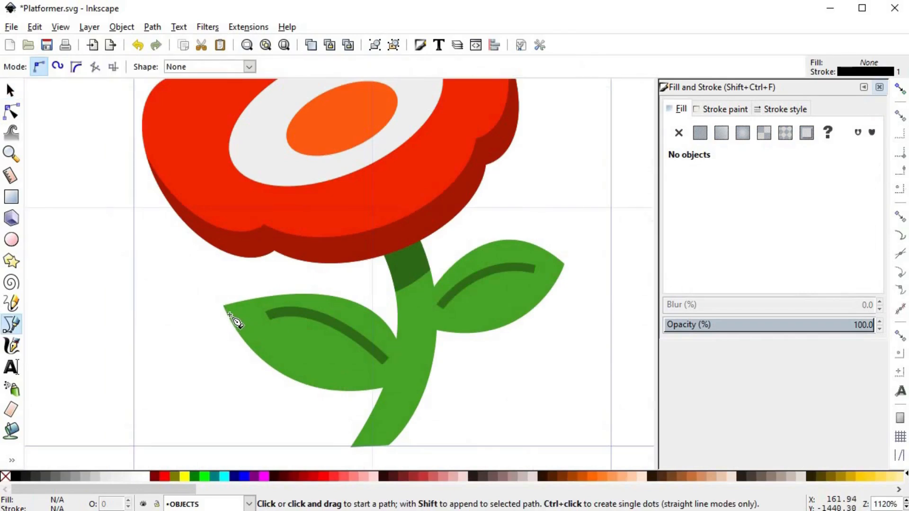
left_click(224, 308)
mouse_move(395, 367)
left_mouse_down()
mouse_move(450, 424)
mouse_move(414, 415)
mouse_move(434, 428)
left_mouse_up()
right_click(348, 407)
key("Escape")
left_click(395, 368)
left_click(377, 403)
left_click(221, 404)
left_click_drag(185, 338, 186, 325)
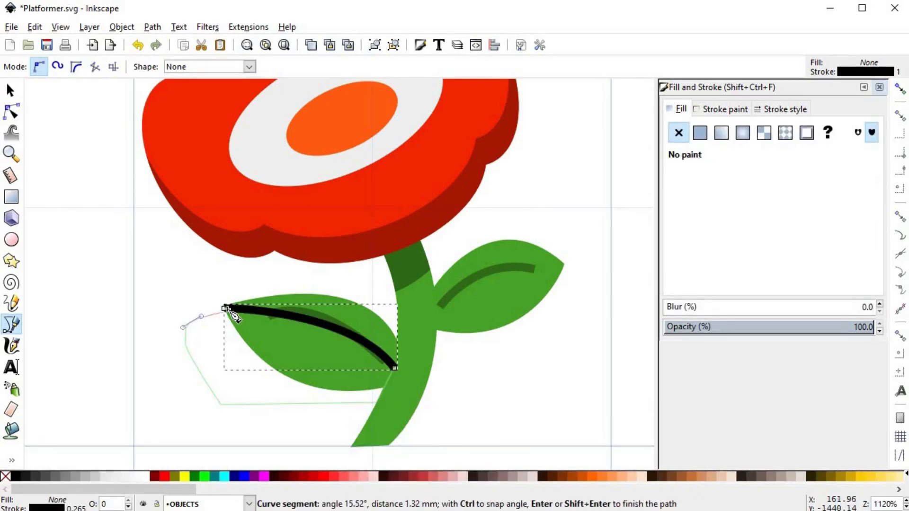
left_click(225, 309)
- Intersect the outline with a duplicate of the left leaf to get a shadow piece for the leaf's lower half
key("s")
left_click(353, 314)
key("ctrl+d")
left_click(213, 312, "shift")
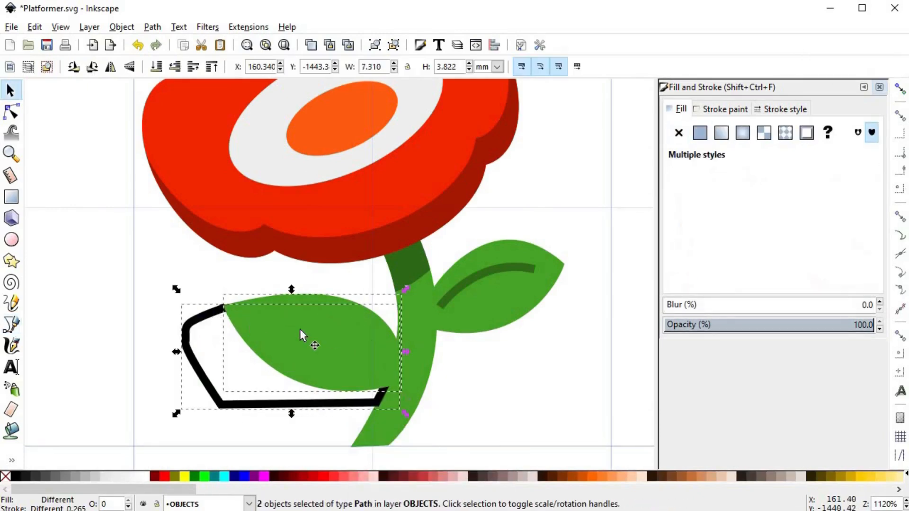
key("ctrl+asterisk")
- Fill the left leaf's shadow piece with the stem shadow's green 2e6818, remove its stroke, and stack it between the leaf and its vein
key("d")
left_click(405, 271)
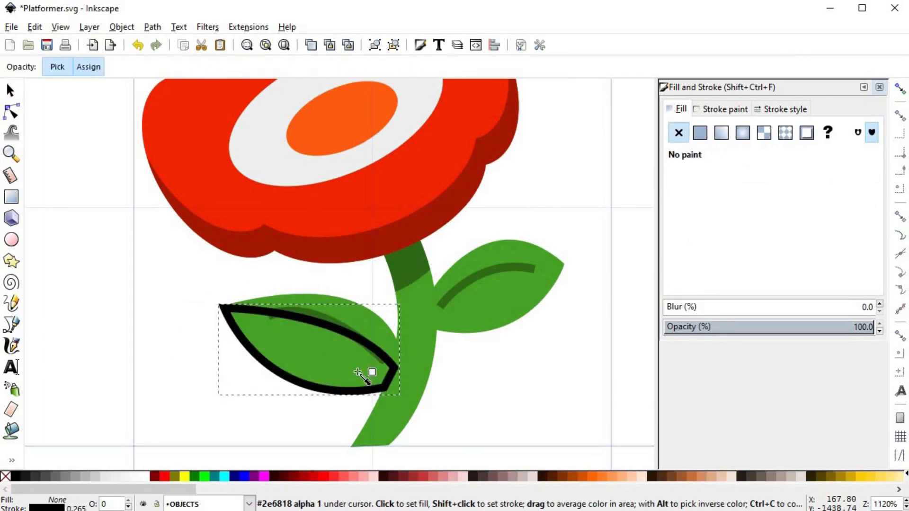
left_click(5, 476, "shift")
key("s")
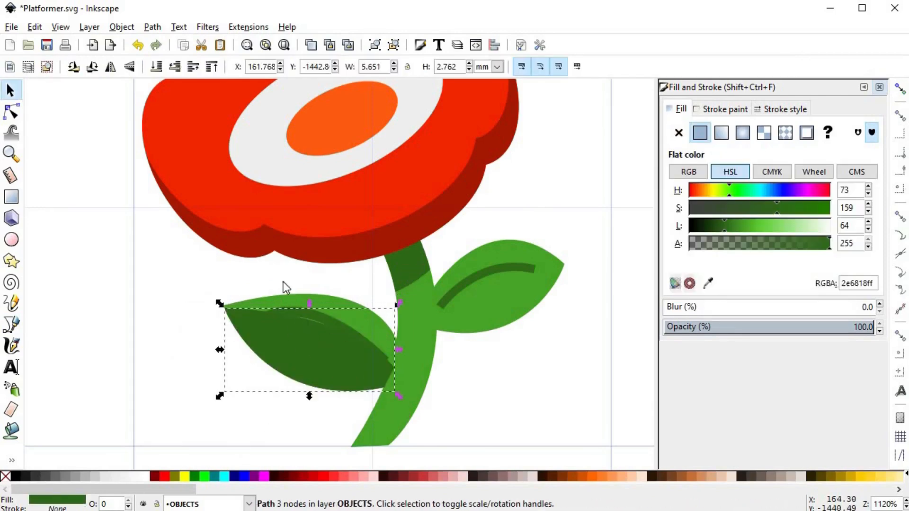
left_click(175, 66)
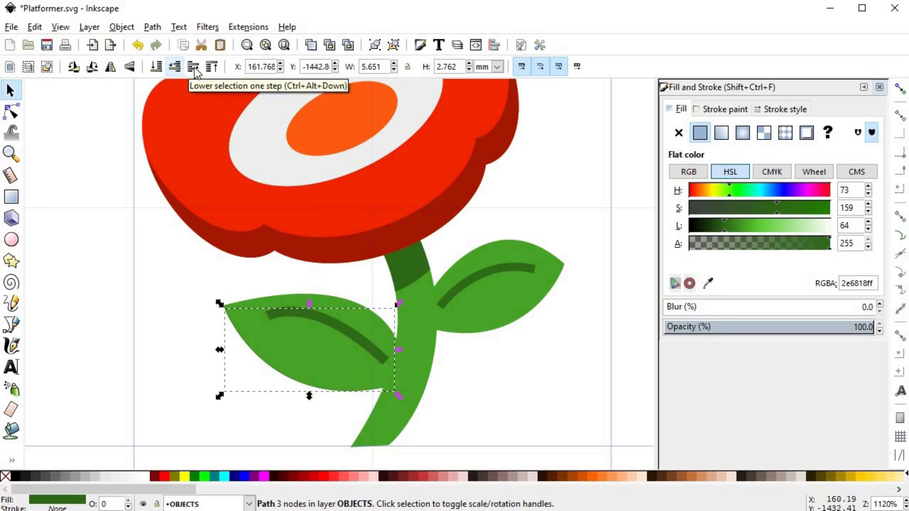
left_click(194, 67)
- Move the outer end of the left leaf's vein slightly outward and bend the vein to follow the shadow's edge
left_click(331, 317)
key("n")
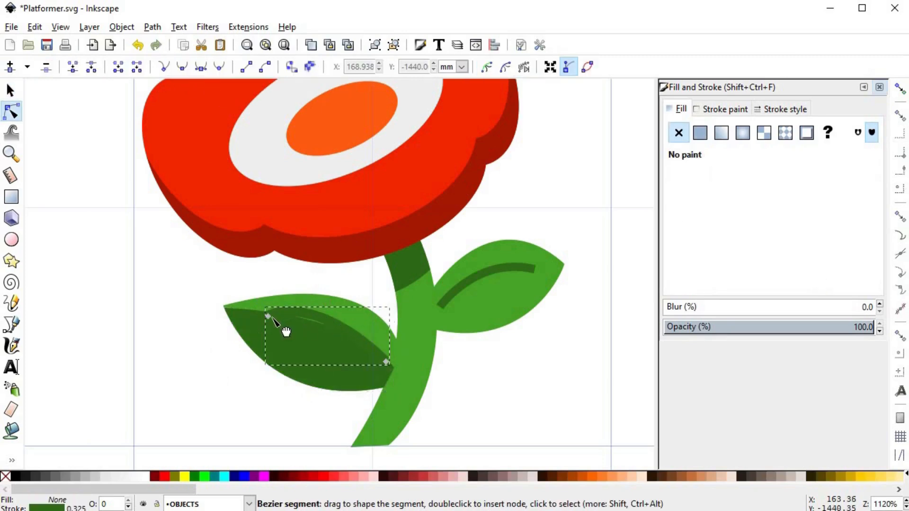
left_click_drag(267, 318, 261, 319)
left_click_drag(316, 322, 319, 328)
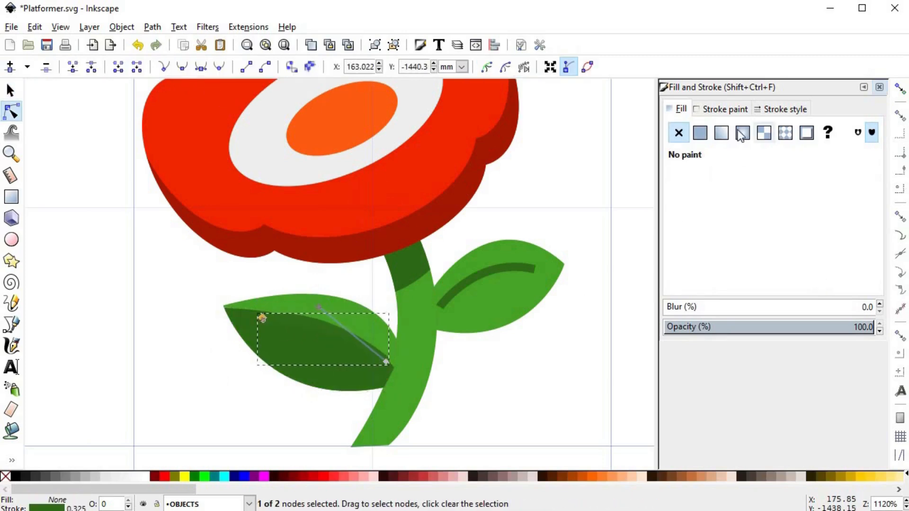
- Darken the left vein's stroke to 1f4510 and apply the same stroke colour to the right leaf's vein
left_click(718, 113)
left_click_drag(711, 228, 711, 228)
key("s")
left_click(442, 307)
key("d")
left_click(359, 340, "shift")
key("s")
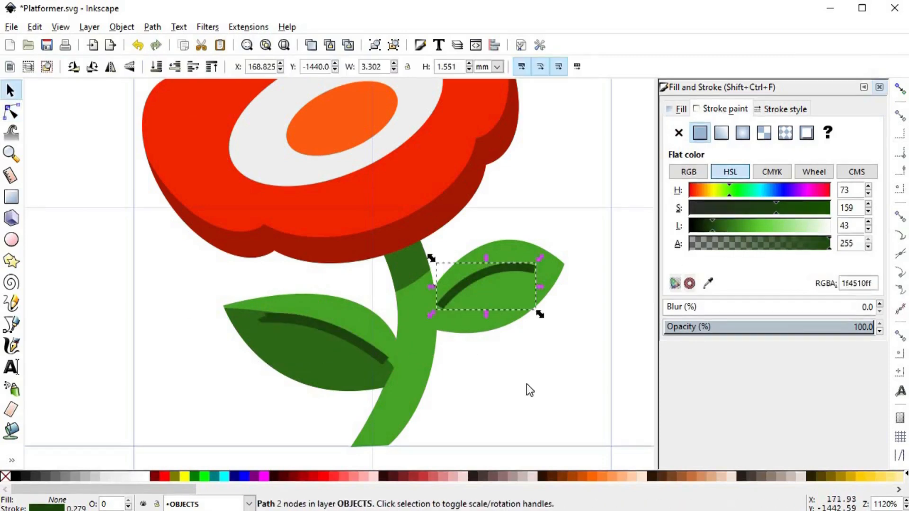
left_click(542, 319)
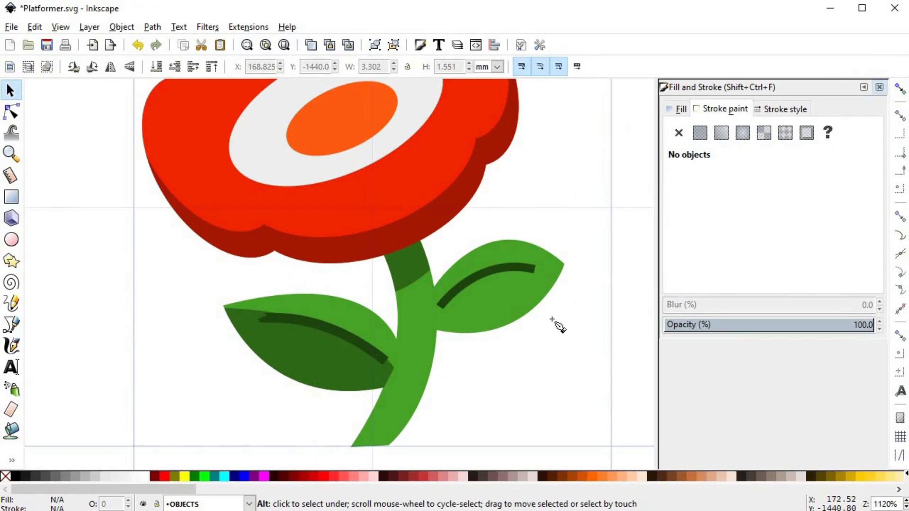
- Draw a closed outline that curves along the right leaf's vein, runs down inside the stem and encloses their lower right side
key("b")
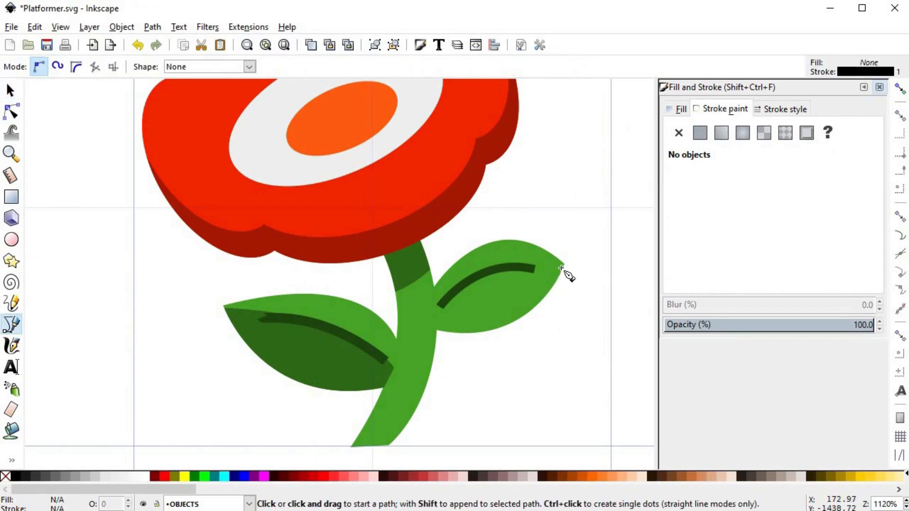
left_click(562, 268)
left_click_drag(435, 314, 393, 372)
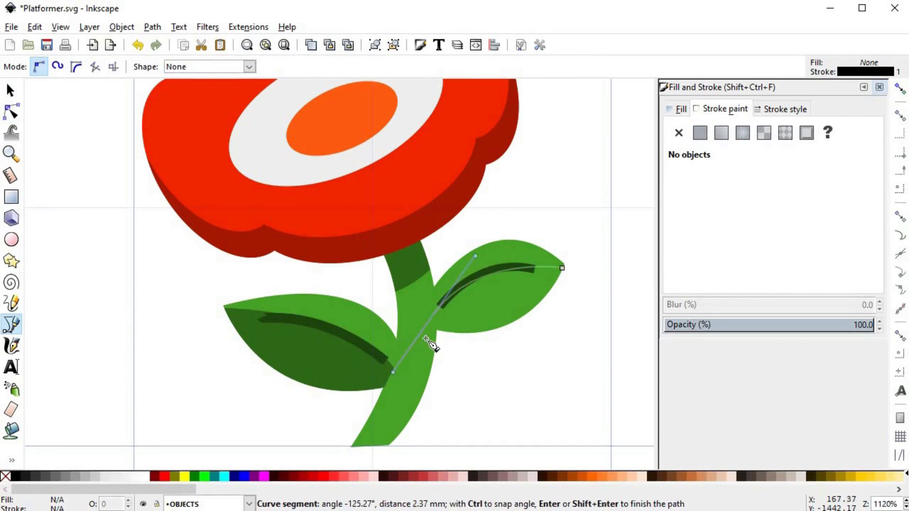
key("Return")
left_click(433, 314)
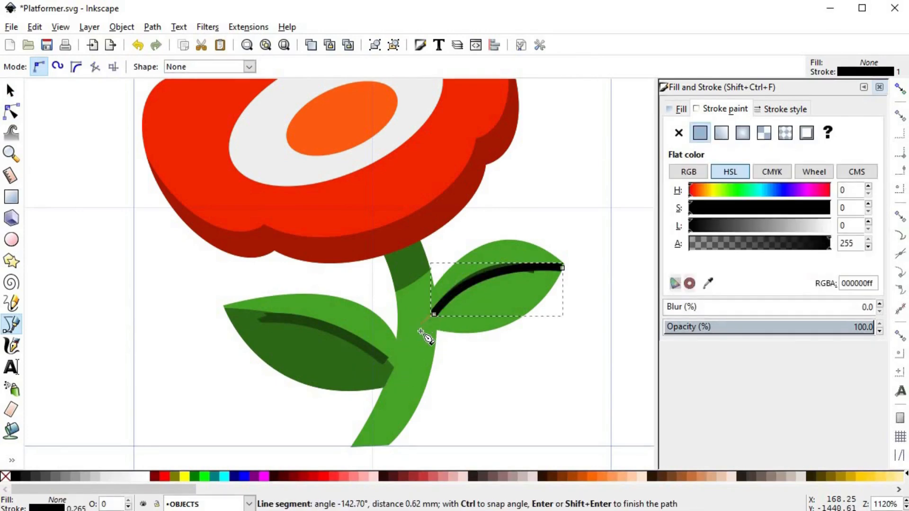
key("space")
left_click_drag(383, 397, 330, 483)
left_click_drag(368, 447, 371, 449)
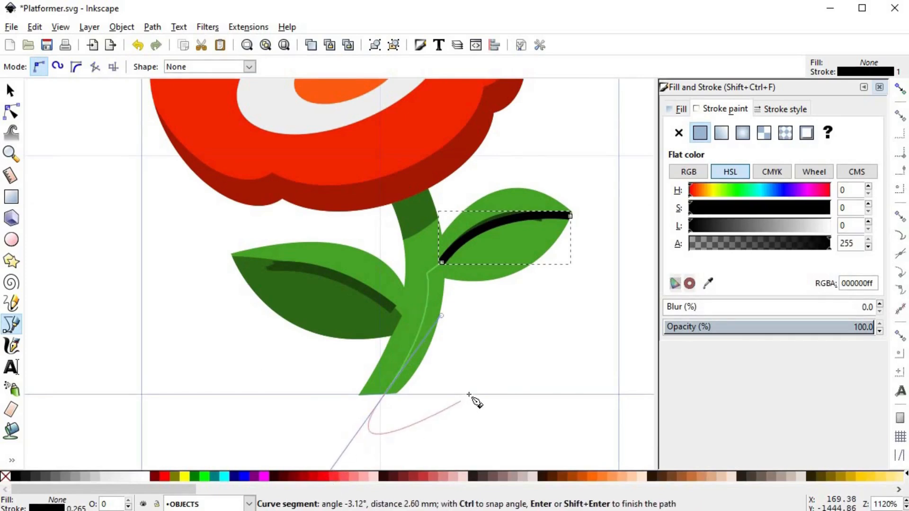
left_click(571, 216)
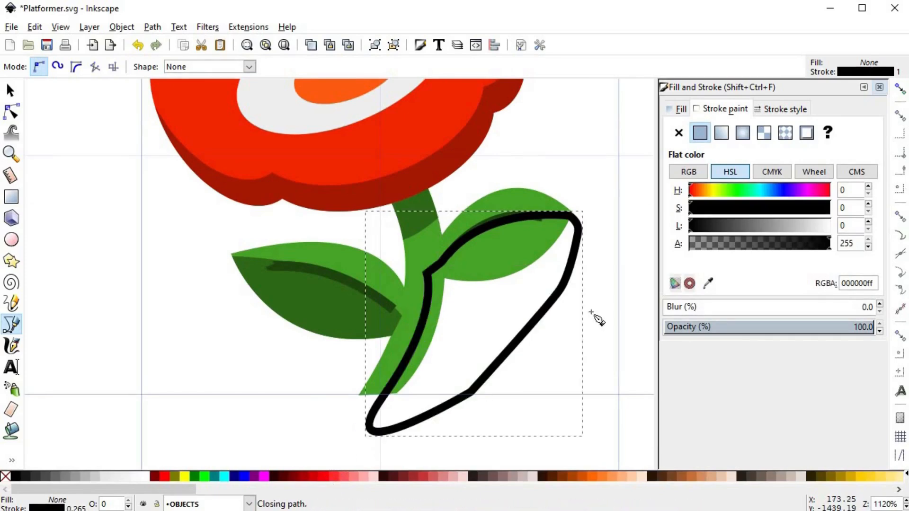
- Join duplicates of the right leaf and stem into one path and intersect it with the outline to get their shadow piece
key("space")
left_click(437, 253)
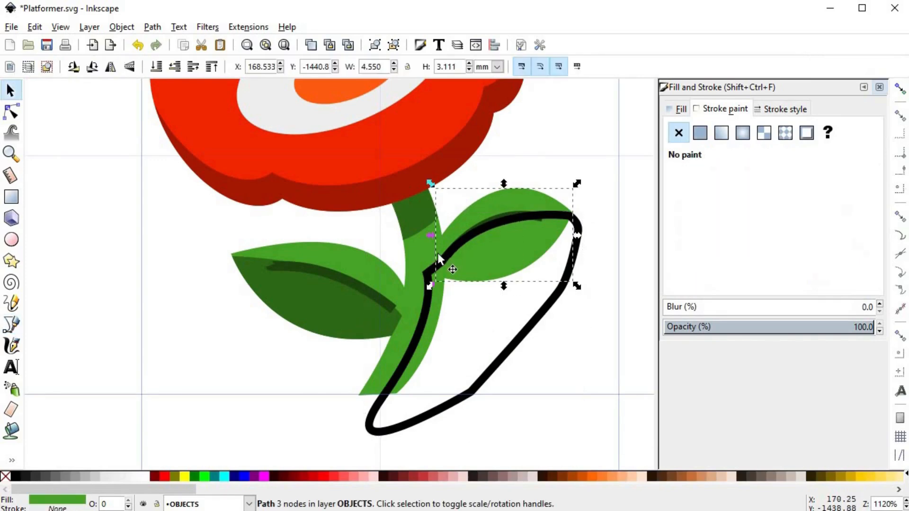
left_click(421, 244, "shift")
key("Home")
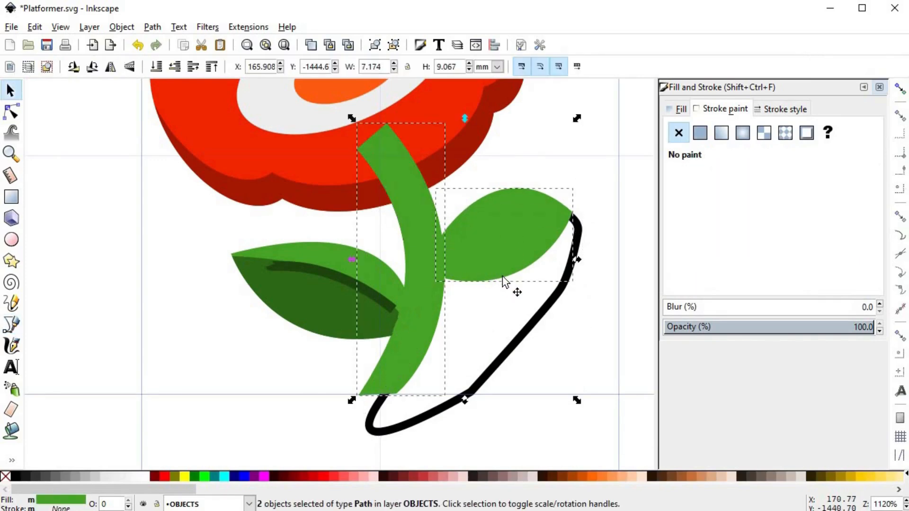
key("ctrl+k")
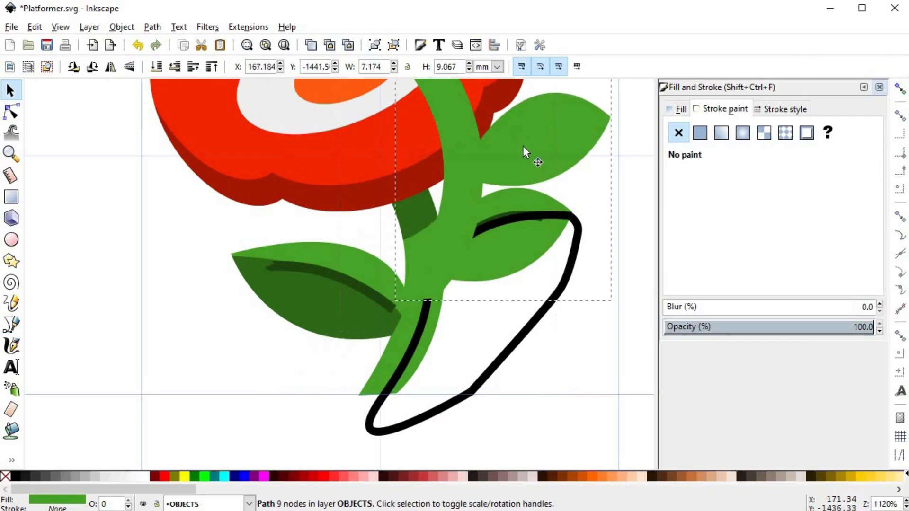
left_click(573, 293, "shift")
key("ctrl+asterisk")
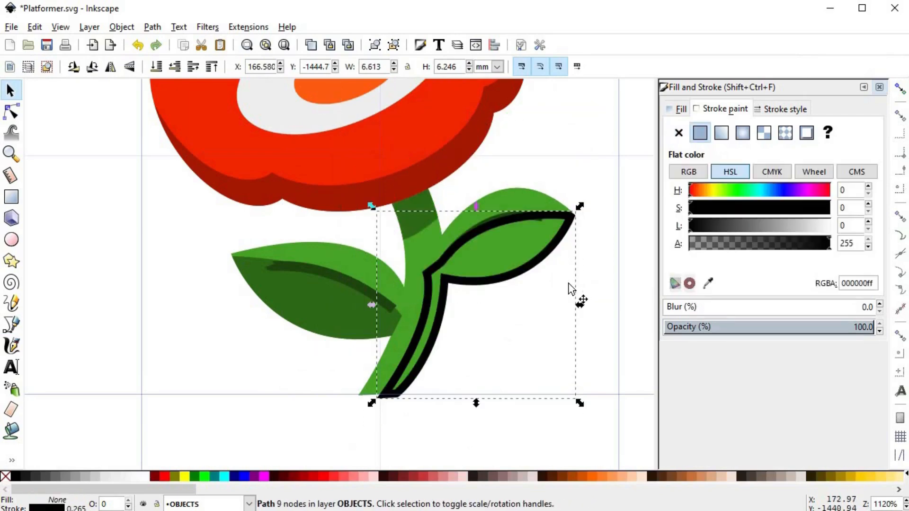
- Fill the shadow piece on the right leaf and stem with the existing shadow green 2e6818 and remove its stroke
key("d")
left_click(420, 219)
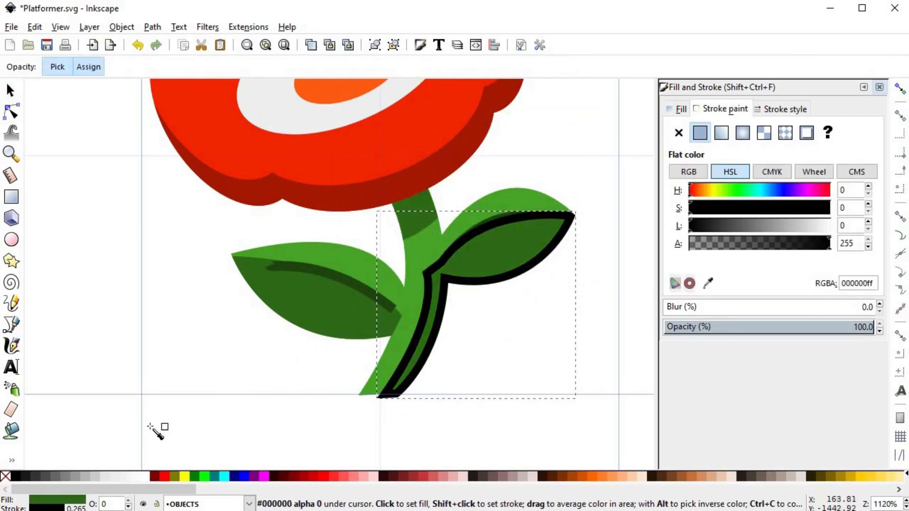
left_click(7, 477, "shift")
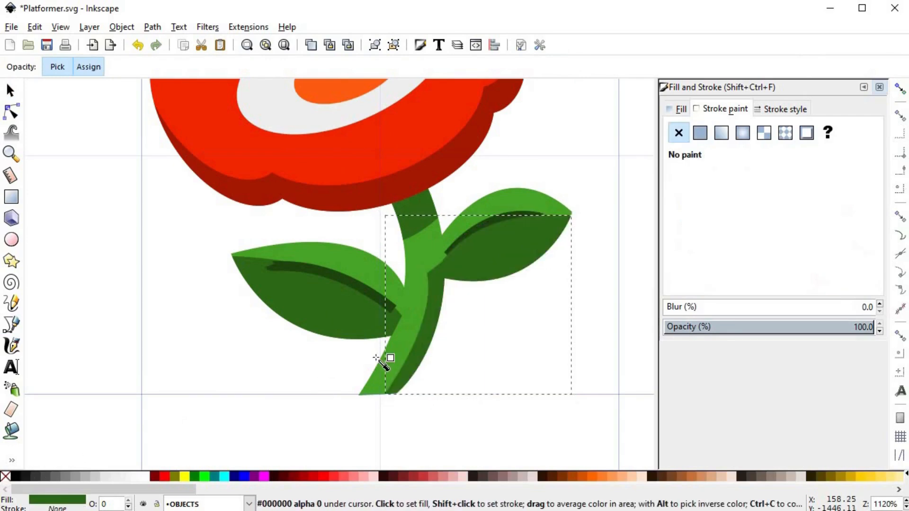
- Nudge the shadow's node where the right leaf meets the stem, and raise the right leaf's vein to the top
key("n")
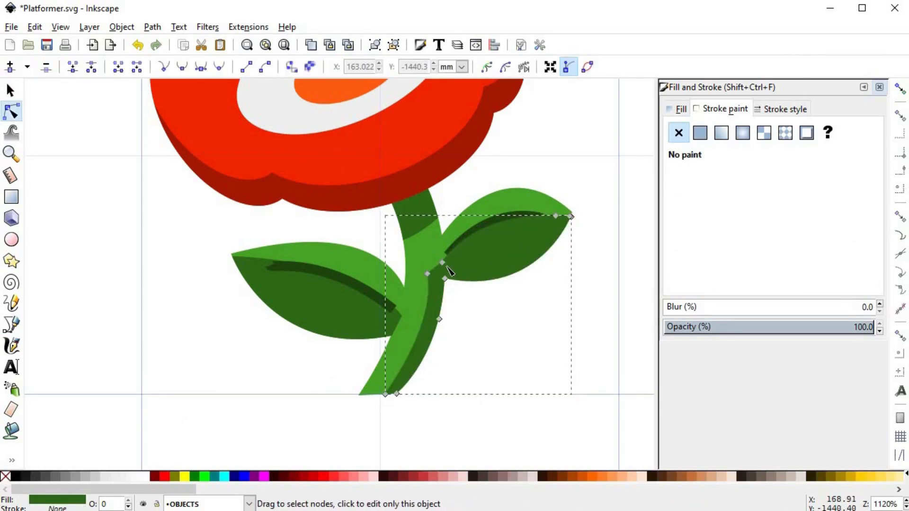
left_click_drag(447, 265, 443, 258)
key("s")
left_click(505, 213)
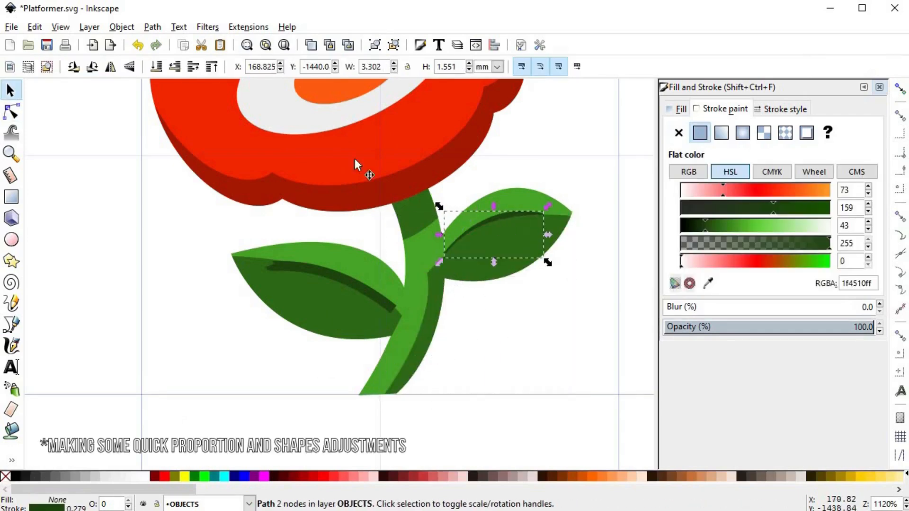
left_click(213, 68)
left_click(532, 312)
- Adjust the curve at the outer end of the left leaf's vein and fine-tune the right leaf's vein
double_click(274, 268)
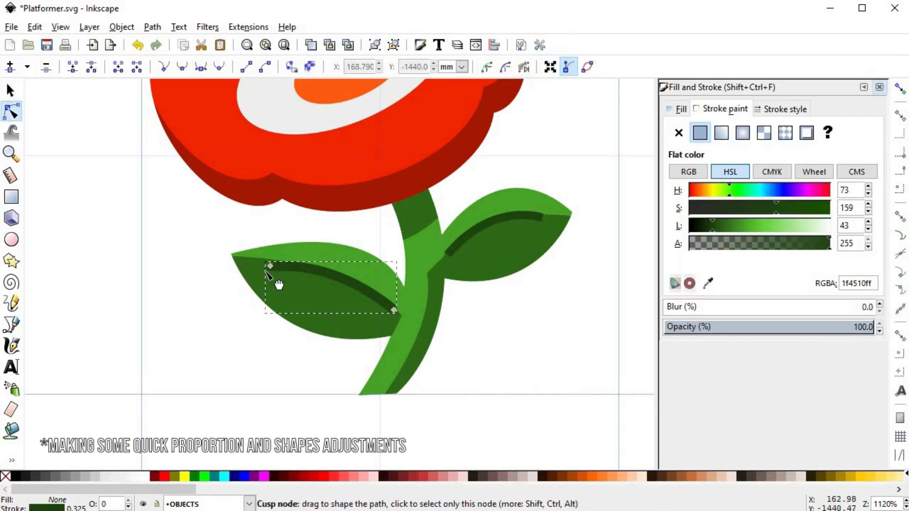
left_click(270, 267)
left_click_drag(271, 268, 314, 268)
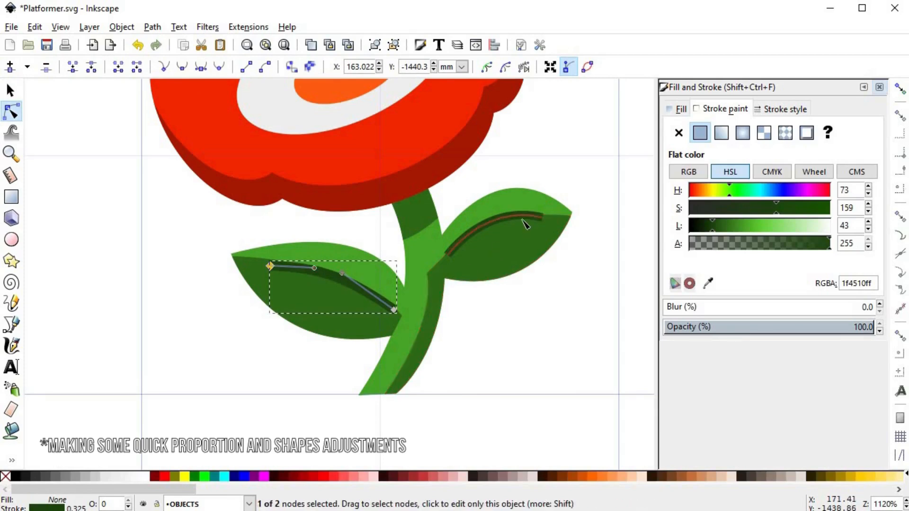
left_click(523, 221)
key("space")
left_click(533, 316)
- Save the drawing
scroll(535, 327, "down", 4)
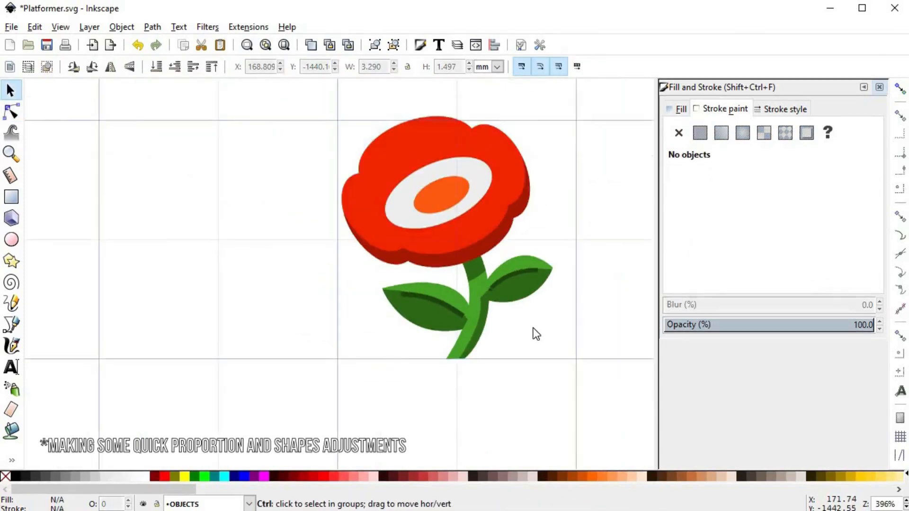
left_click_drag(568, 343, 445, 310)
scroll(433, 308, "up", 1)
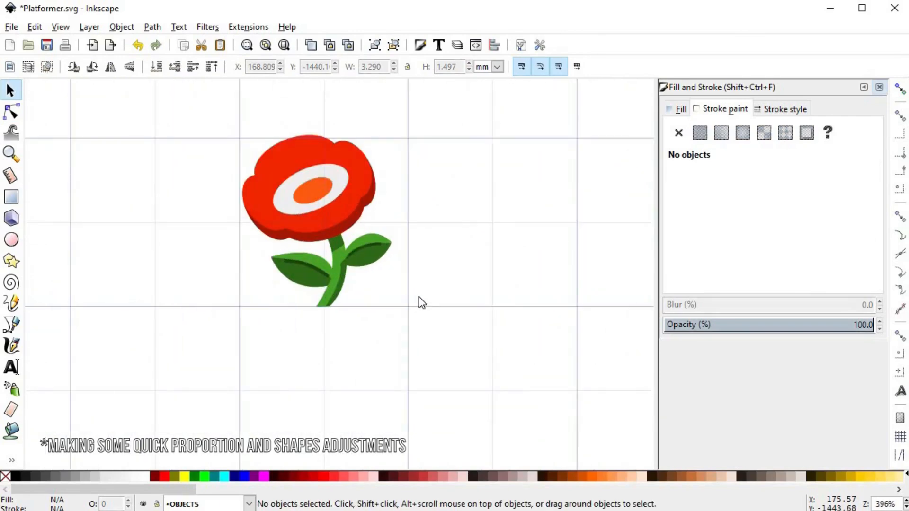
key("ctrl+s")
- Select all parts of the flower head, rotate them slightly and flatten the head vertically
left_click_drag(205, 98, 410, 246)
left_click(358, 164)
left_click_drag(380, 130, 394, 157)
left_click(325, 222)
left_click_drag(310, 247, 310, 236)
- Fine-tune the rotation, proportions and position of the flower head and its centre ellipses above the stem
left_click(329, 204)
left_click_drag(379, 129, 374, 106)
left_click_drag(345, 200, 347, 208)
left_click_drag(379, 139, 380, 130)
left_click_drag(350, 182, 357, 162)
key("Escape")
left_click(342, 177)
left_click(326, 186, "shift")
left_click(326, 185)
left_click(435, 276)
- Move the lower node of the stem's shadow slightly outward along the stem's base to widen the shadow there
scroll(340, 256, "up", 3, "ctrl")
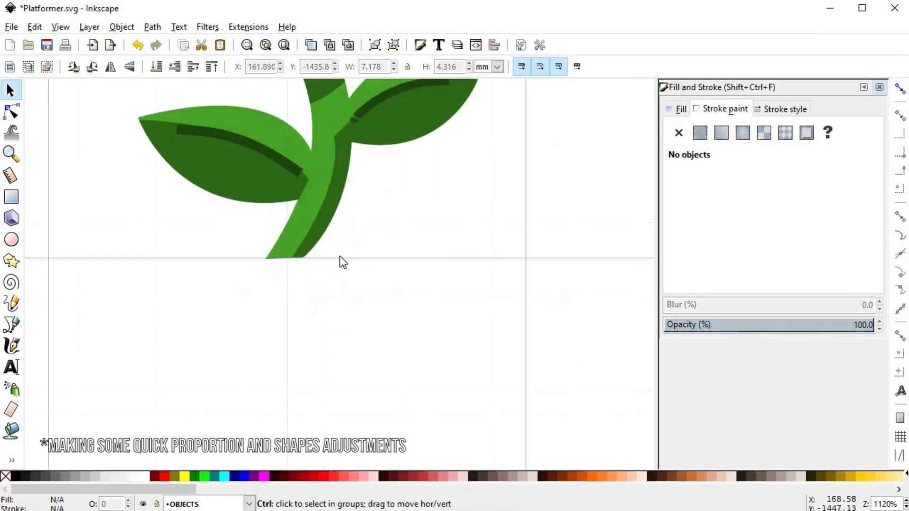
double_click(306, 248)
left_click_drag(293, 257, 286, 258)
key("s")
left_click(416, 236)
- Select the whole flower head and shift it slightly to the right and down over the stem
scroll(419, 234, "down", 3, "ctrl")
left_click_drag(442, 178, 430, 228)
left_click_drag(249, 102, 426, 236)
left_click_drag(352, 164, 359, 167)
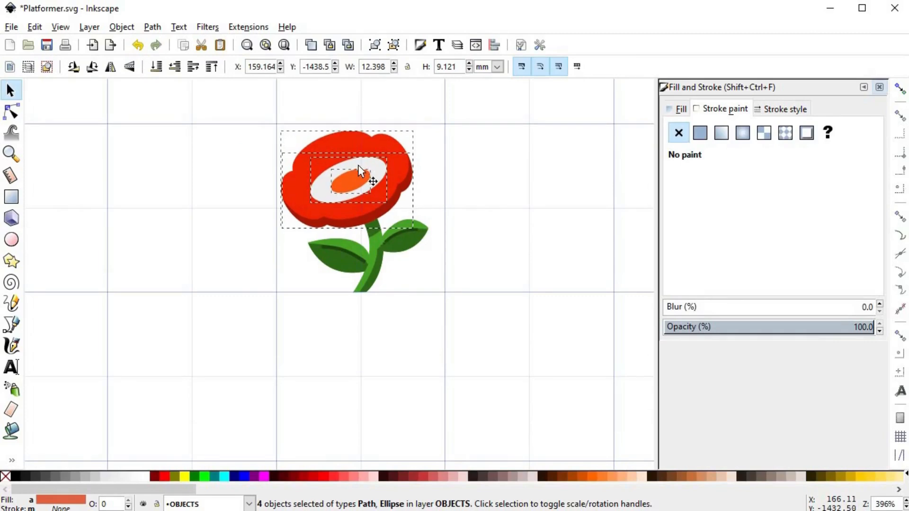
left_click(455, 248)
scroll(454, 248, "down", 2, "ctrl")
key("space")
scroll(394, 259, "up", 2, "ctrl")
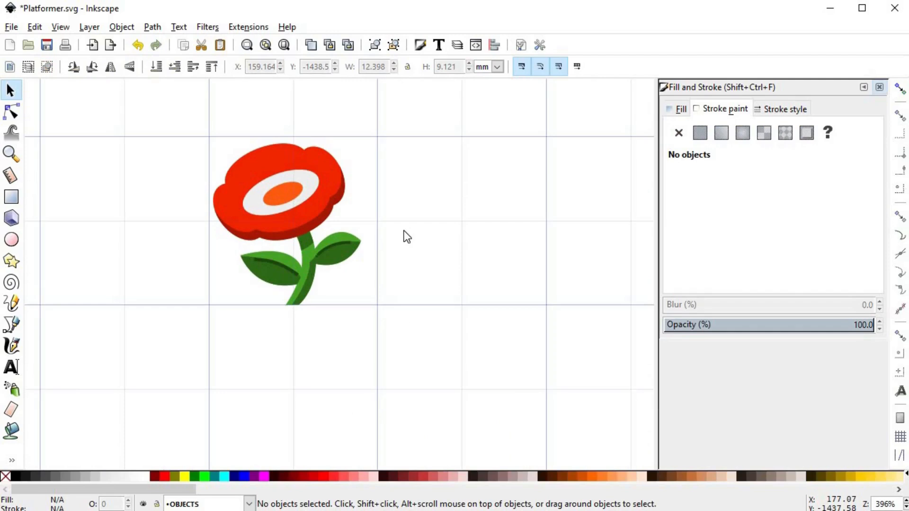
- Duplicate the flower head's silhouette, give the copy a black stroke and remove its fill
left_click(277, 153)
key("ctrl+d")
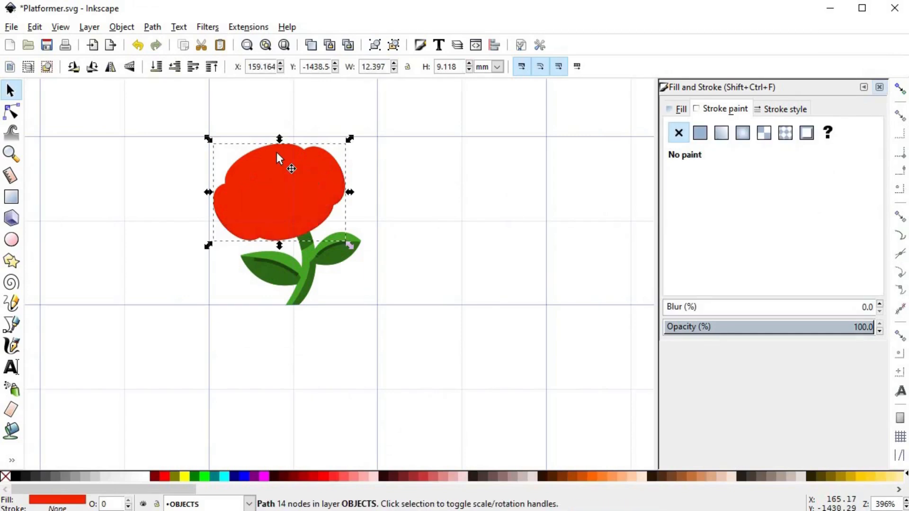
left_click(15, 476, "shift")
left_click(6, 476)
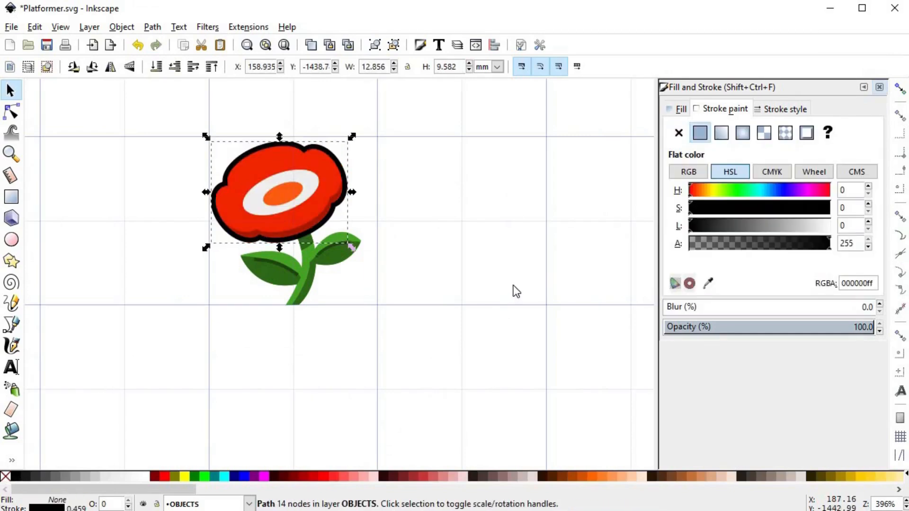
- Recolour the flower head outline's stroke to dark red 811300, based on the petals' red
key("d")
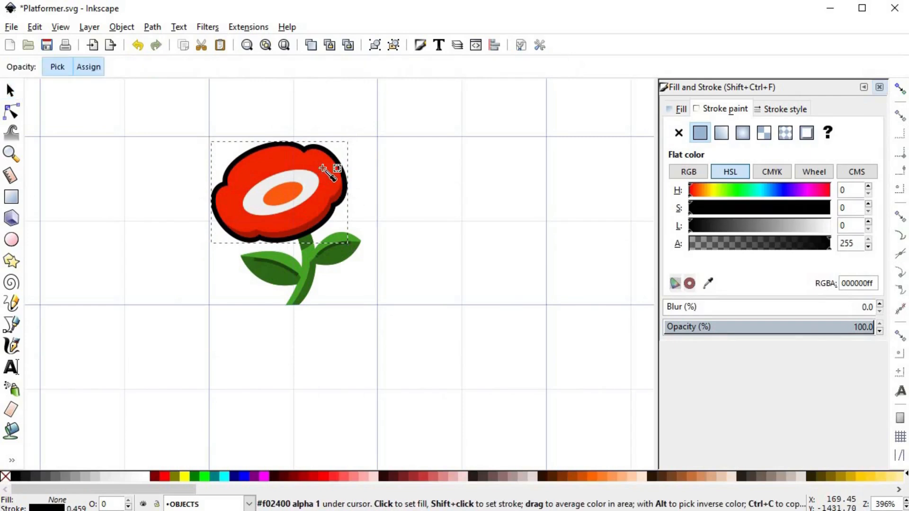
left_click(323, 169, "shift")
left_click_drag(743, 228, 725, 231)
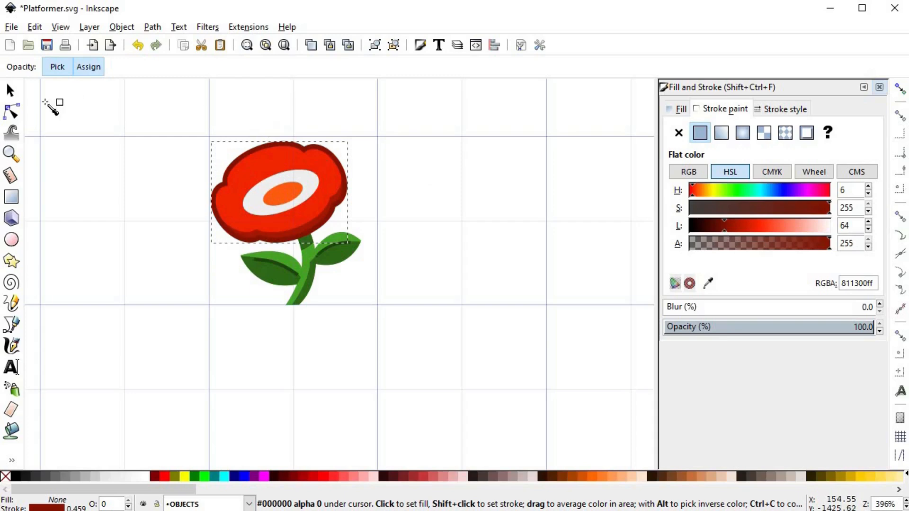
key("s")
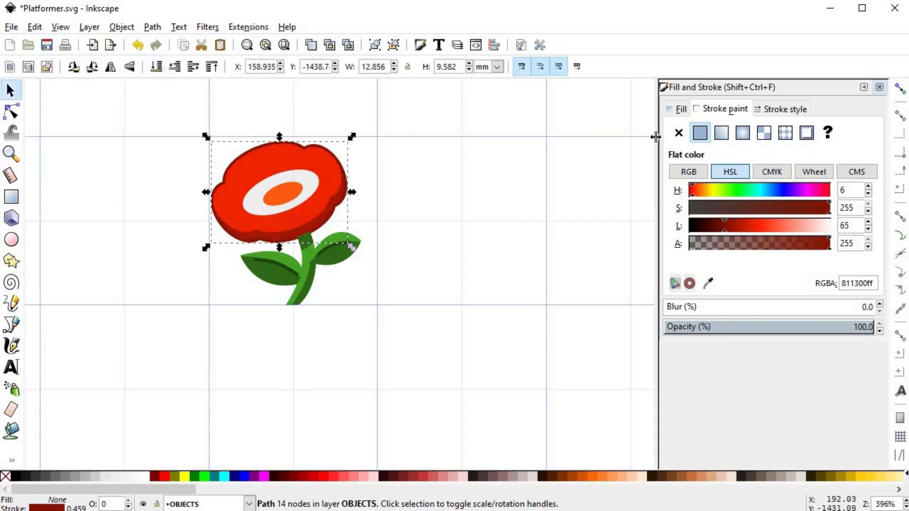
- Set the flower head outline's stroke width to 4 px
left_click(788, 109)
left_click(814, 131)
left_click(791, 198)
left_click_drag(765, 131, 710, 136)
type("4")
key("Return")
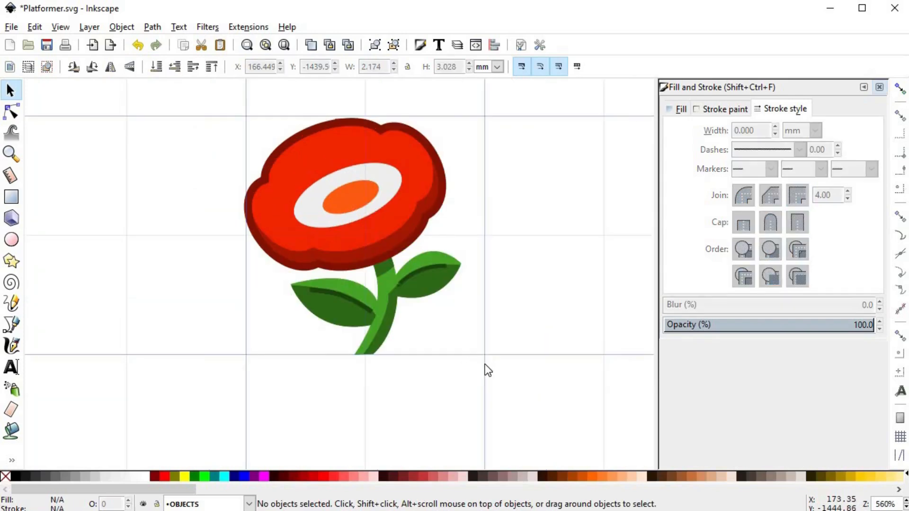
- Duplicate the stem and leaves together with their shadows and unite the copies into a single silhouette
left_click_drag(488, 375, 271, 209)
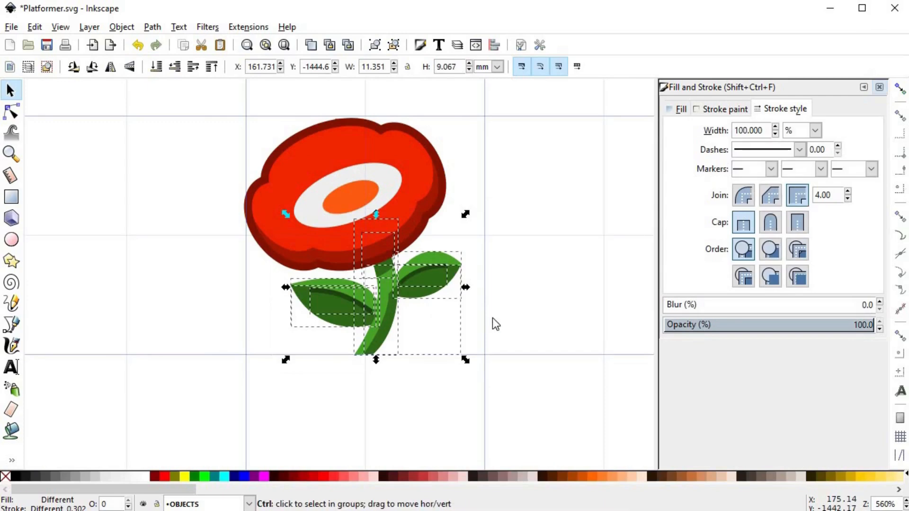
key("ctrl+z")
key("ctrl+plus")
left_click_drag(392, 279, 216, 325)
key("ctrl+z")
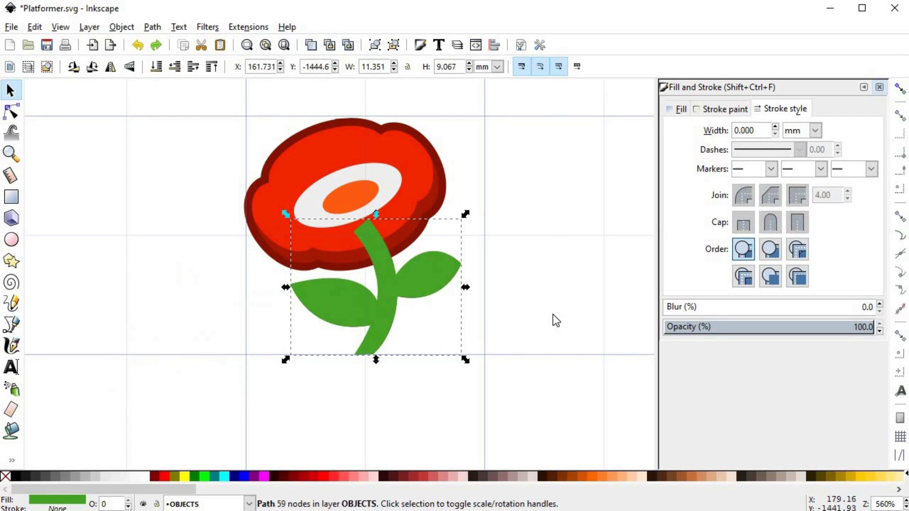
- Give the united stem and leaves silhouette a black stroke 2 px wide
key("d")
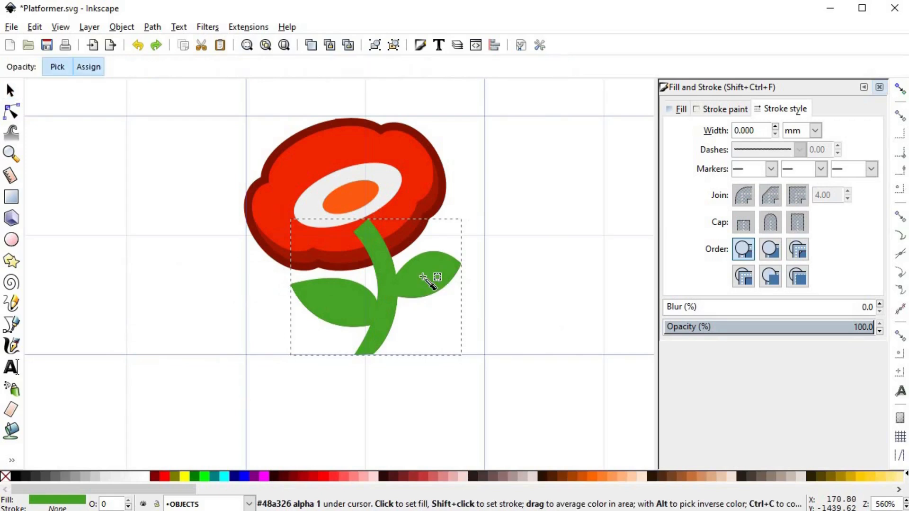
left_click(19, 477, "shift")
left_click(800, 130)
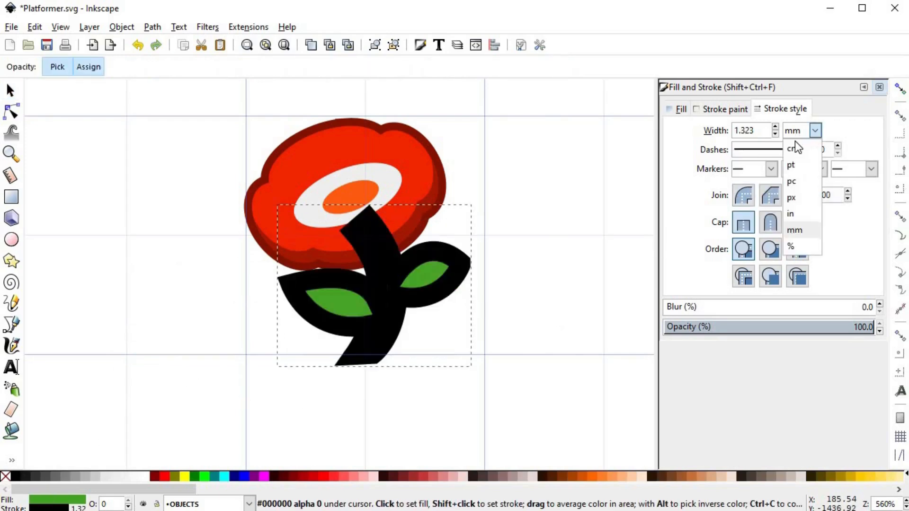
left_click(797, 196)
left_click_drag(759, 131, 664, 140)
type("2")
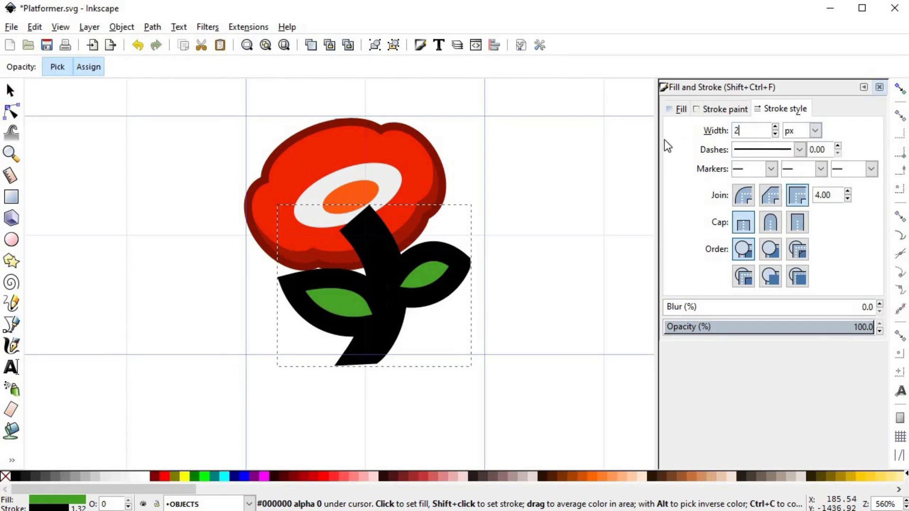
key("Return")
- Recolour the silhouette's stroke to dark green 245213, sampled from the leaf's green and darkened to lightness 50
left_click(701, 110)
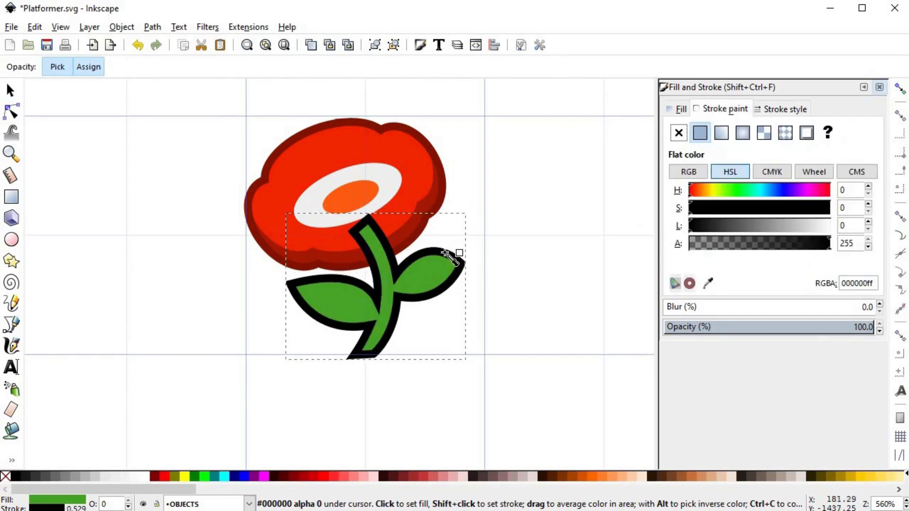
left_click(423, 276, "shift")
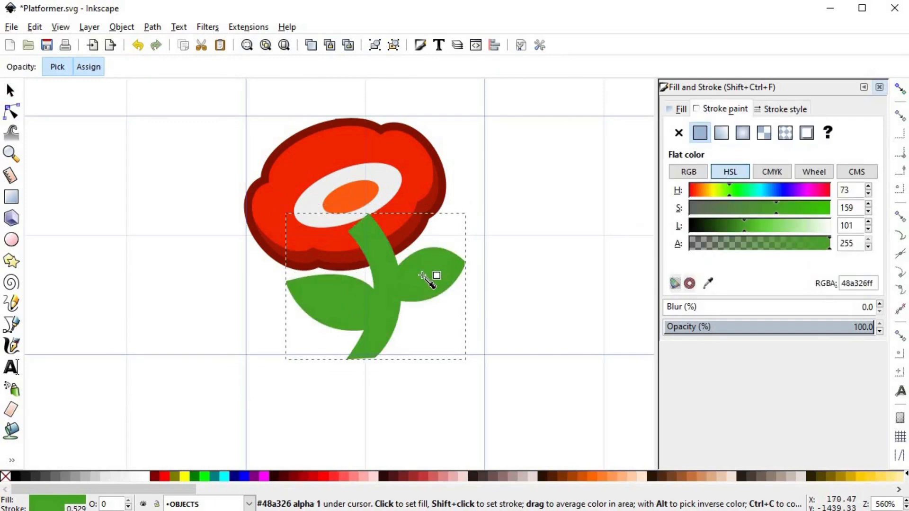
left_click(728, 222)
left_click_drag(728, 221, 718, 220)
left_click(717, 221)
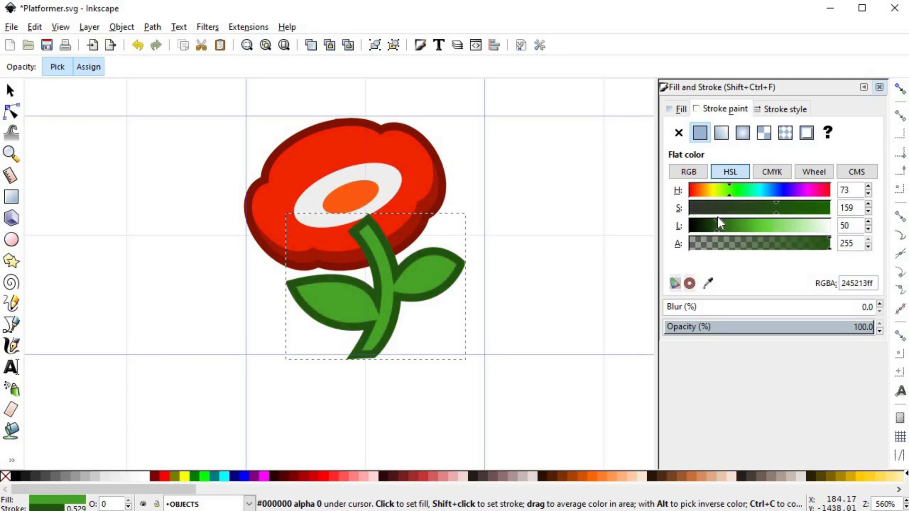
- Remove the stem and leaves silhouette's fill and lower the outline to the bottom, behind the flower head
left_click(5, 477)
left_click(11, 90)
left_click(157, 66)
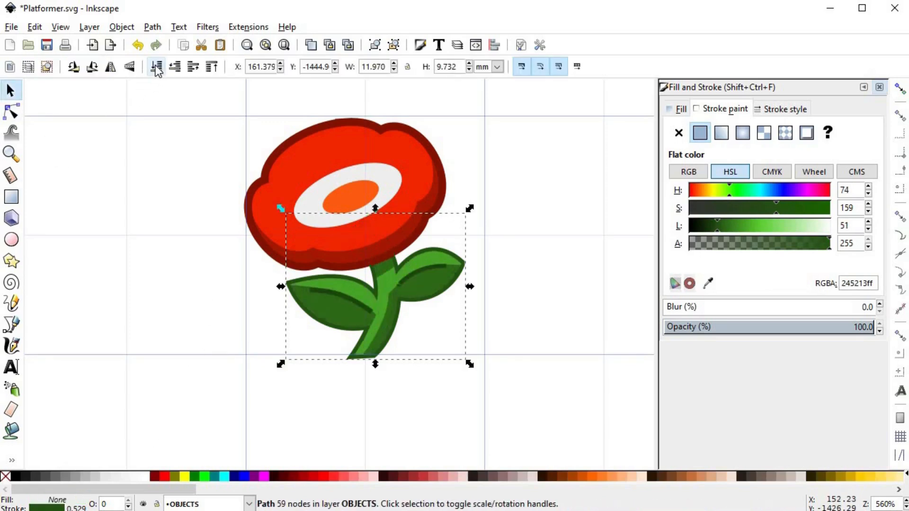
- Try a 4 px stroke width on the stem and leaves outline, settle on 3 px and deselect it
left_click(784, 110)
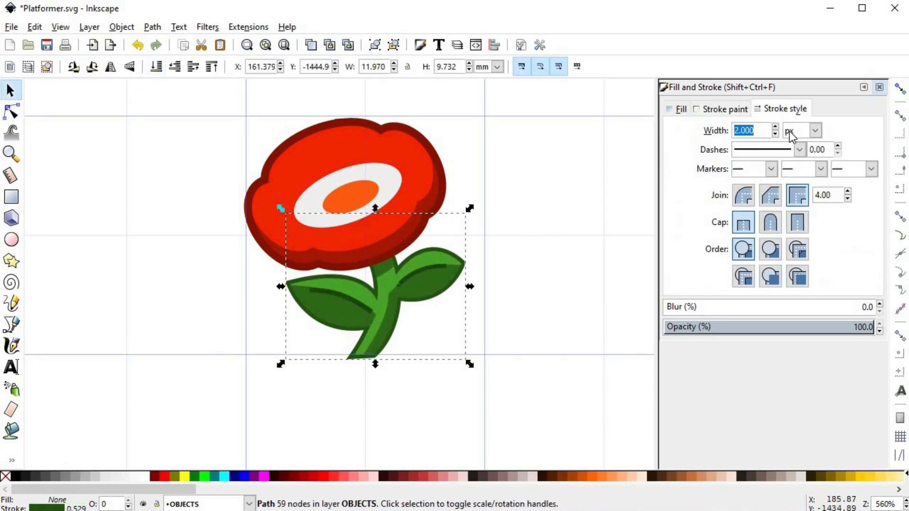
key("Return")
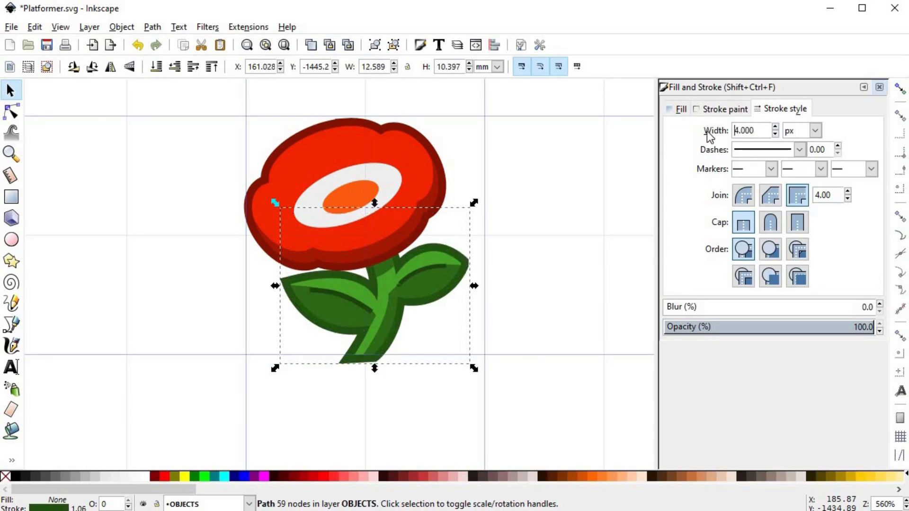
key("ctrl+a")
type("3")
key("Return")
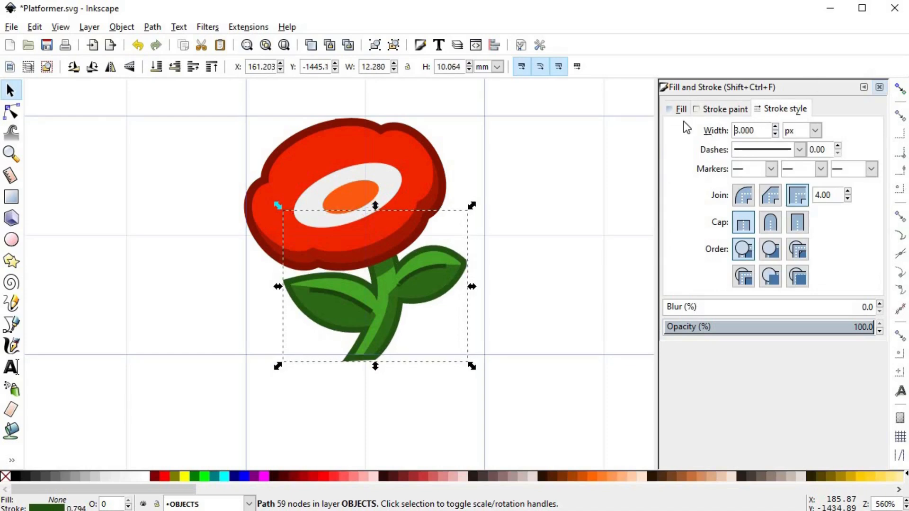
key("Escape")
scroll(435, 297, "down", 3)
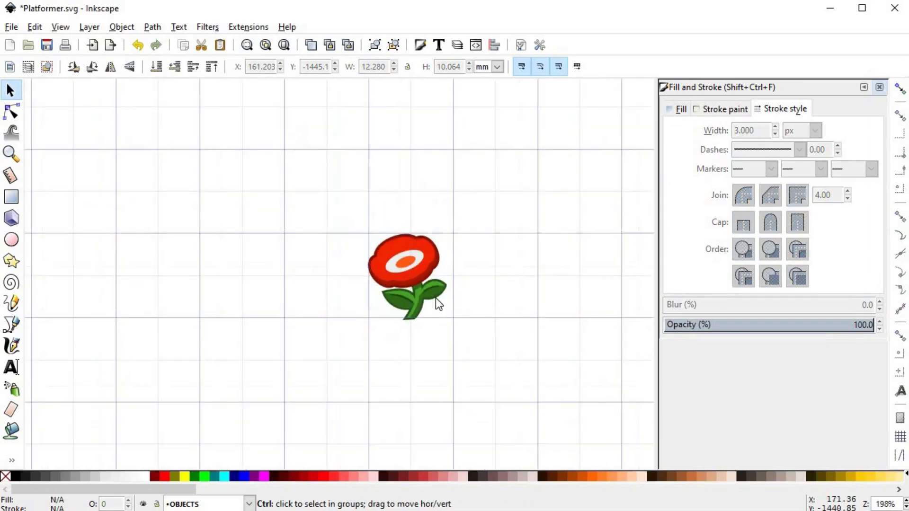